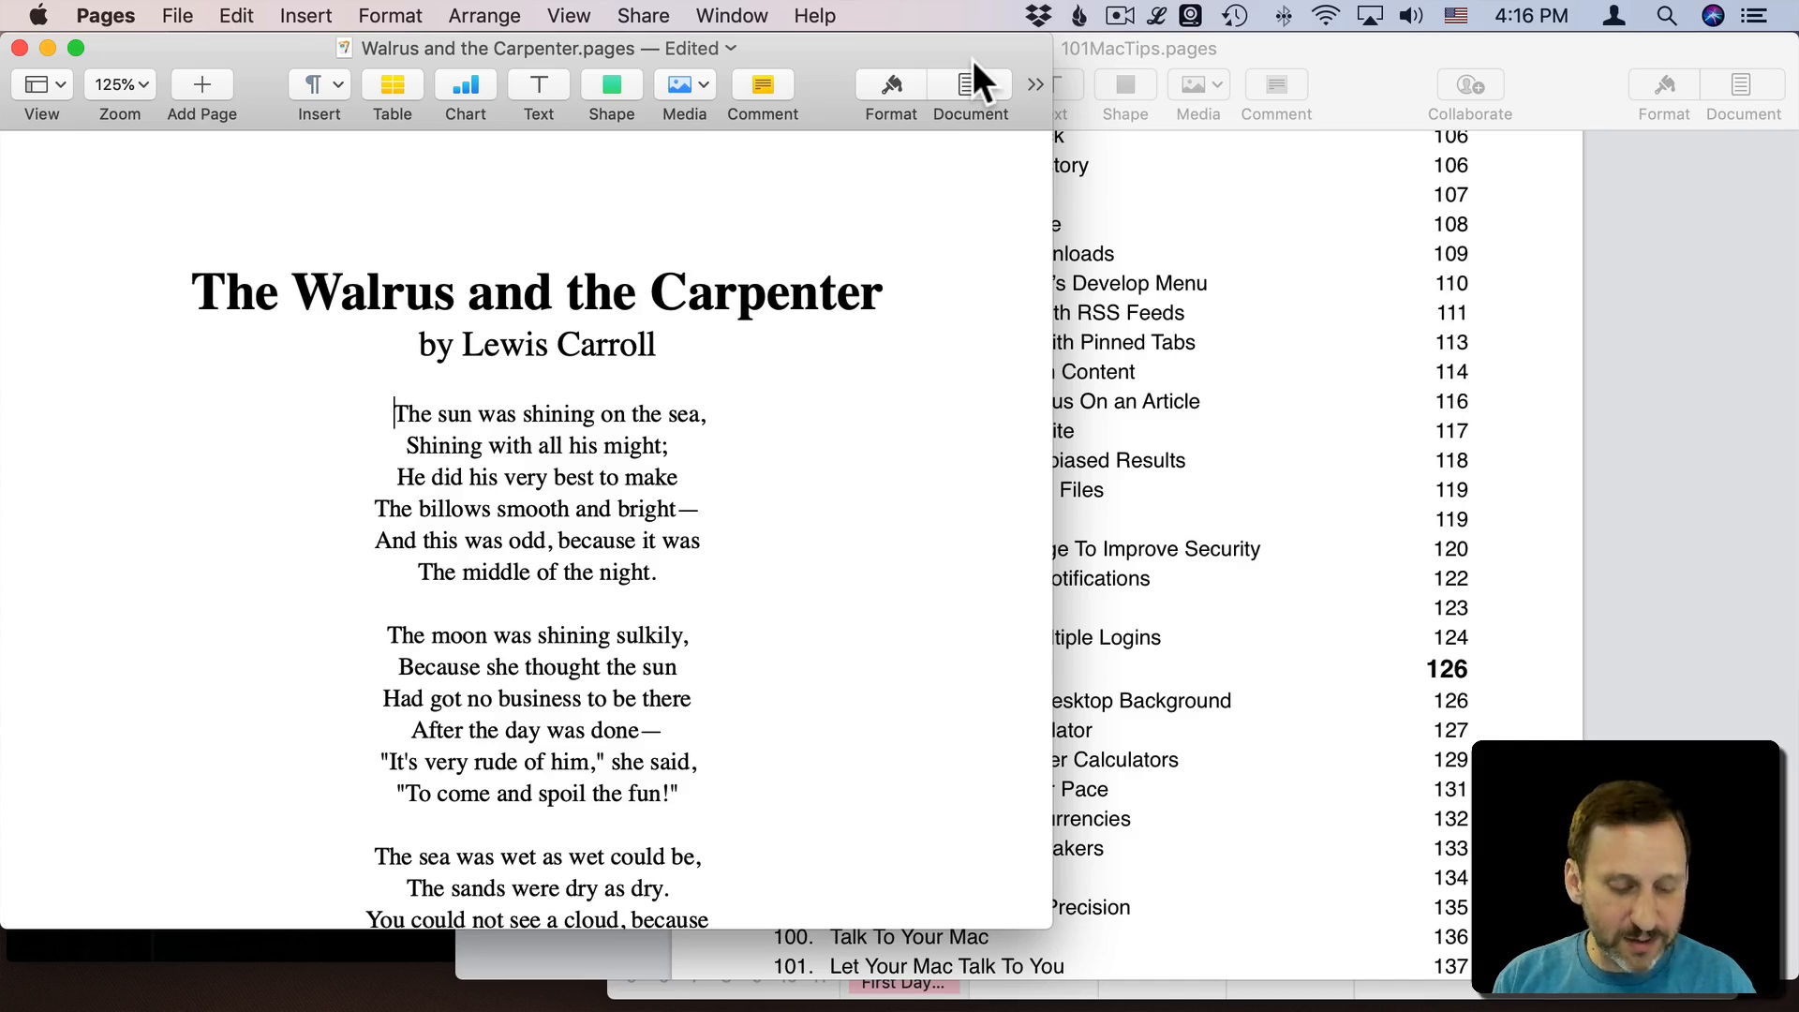
- Bring Preview to the front via Command-Tab, showing the 8picture.JPG clock photo
{"action": "key", "text": "super+Tab"}
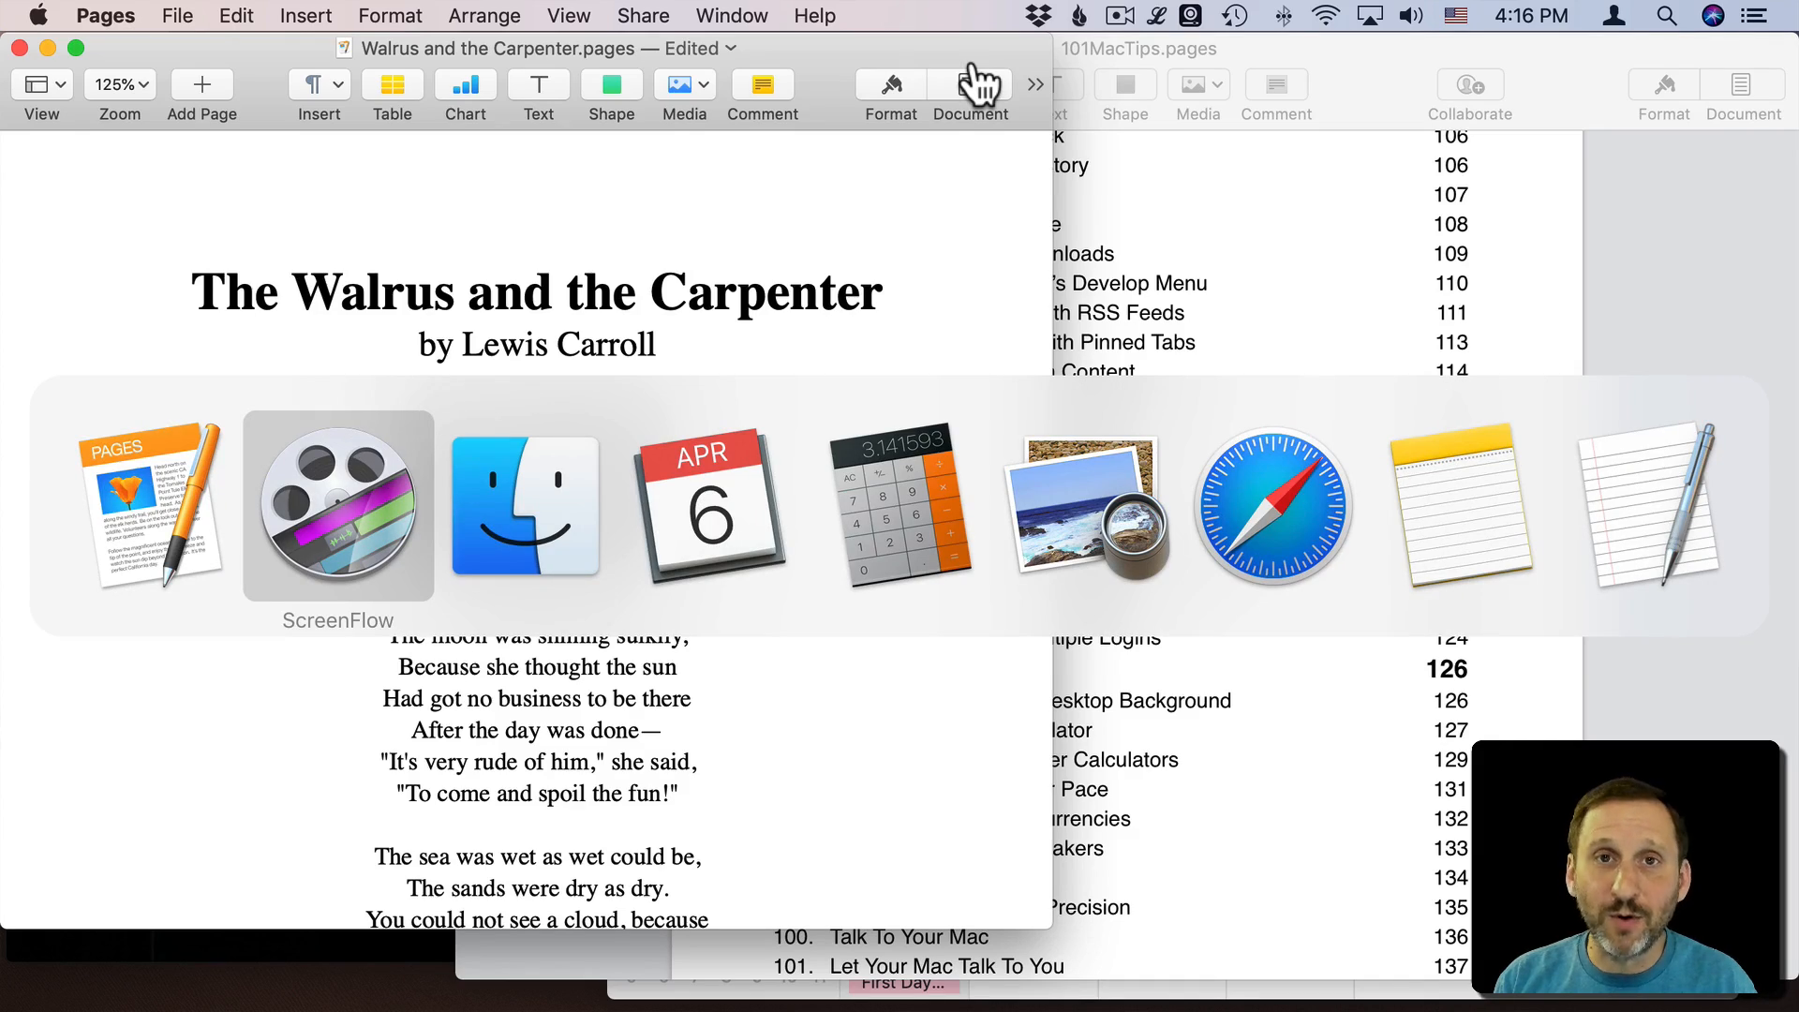
{"action": "key", "text": "Tab"}
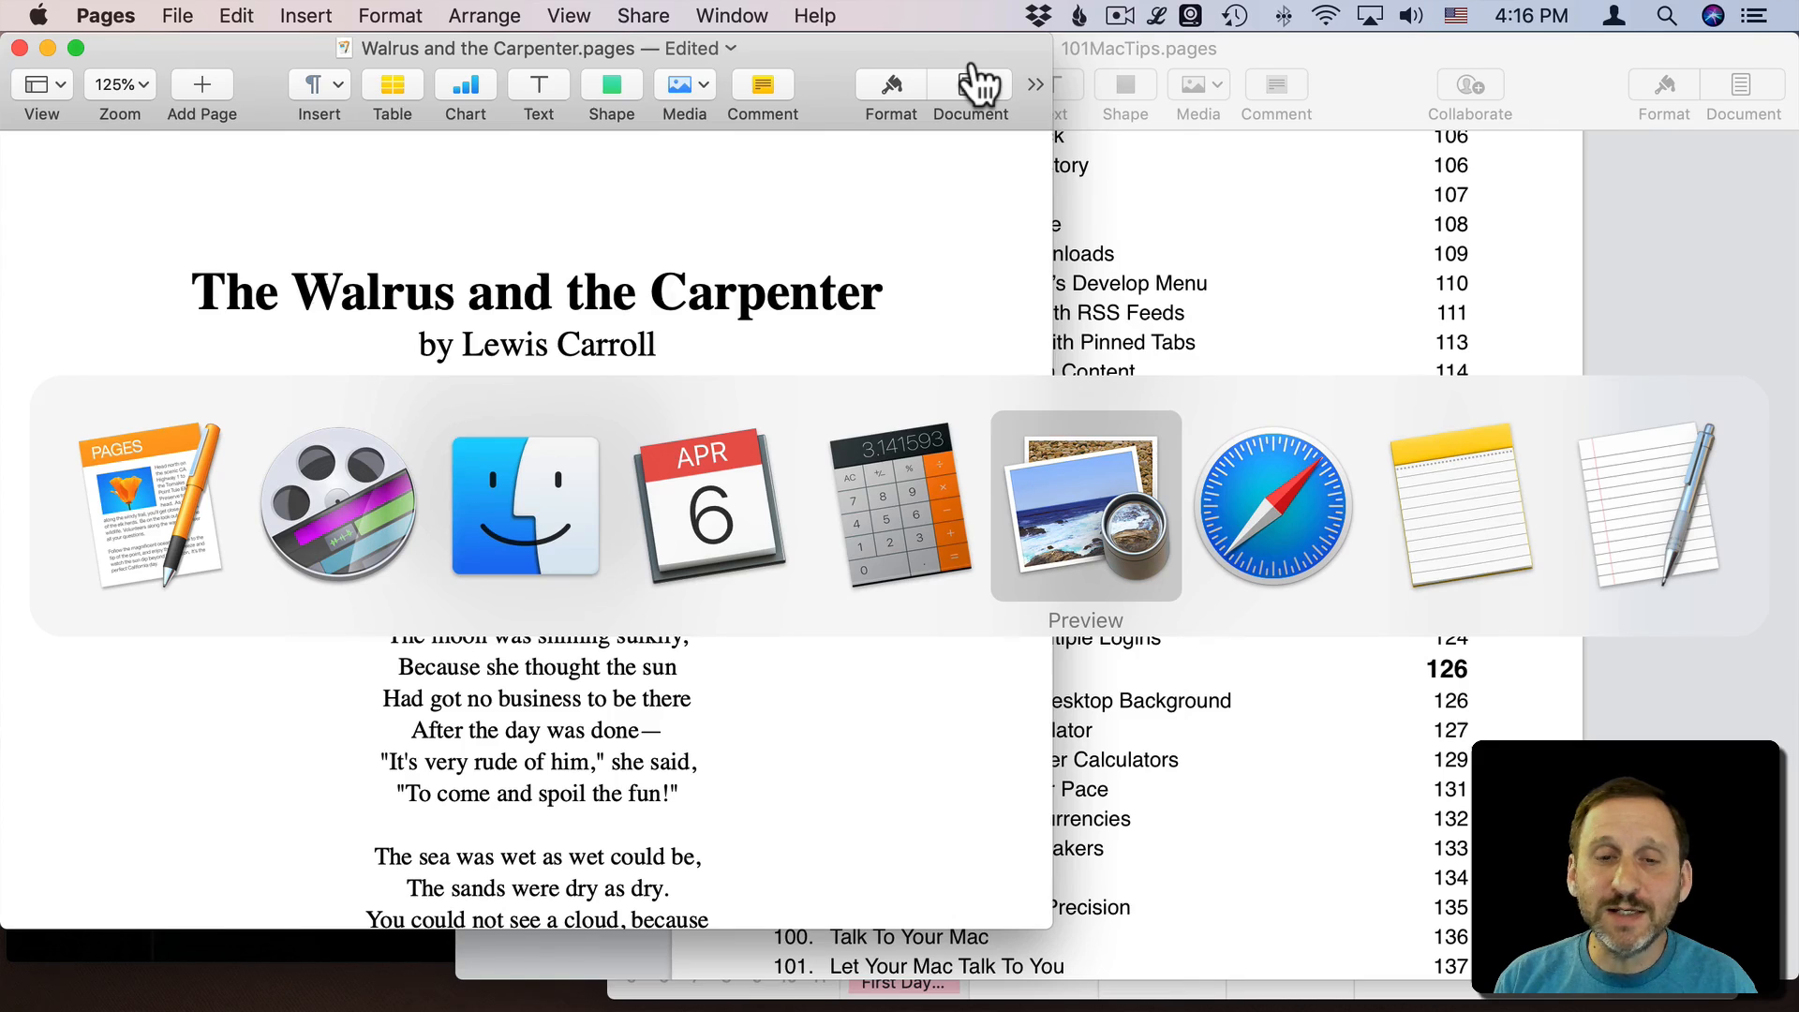
{"action": "key", "text": "Return"}
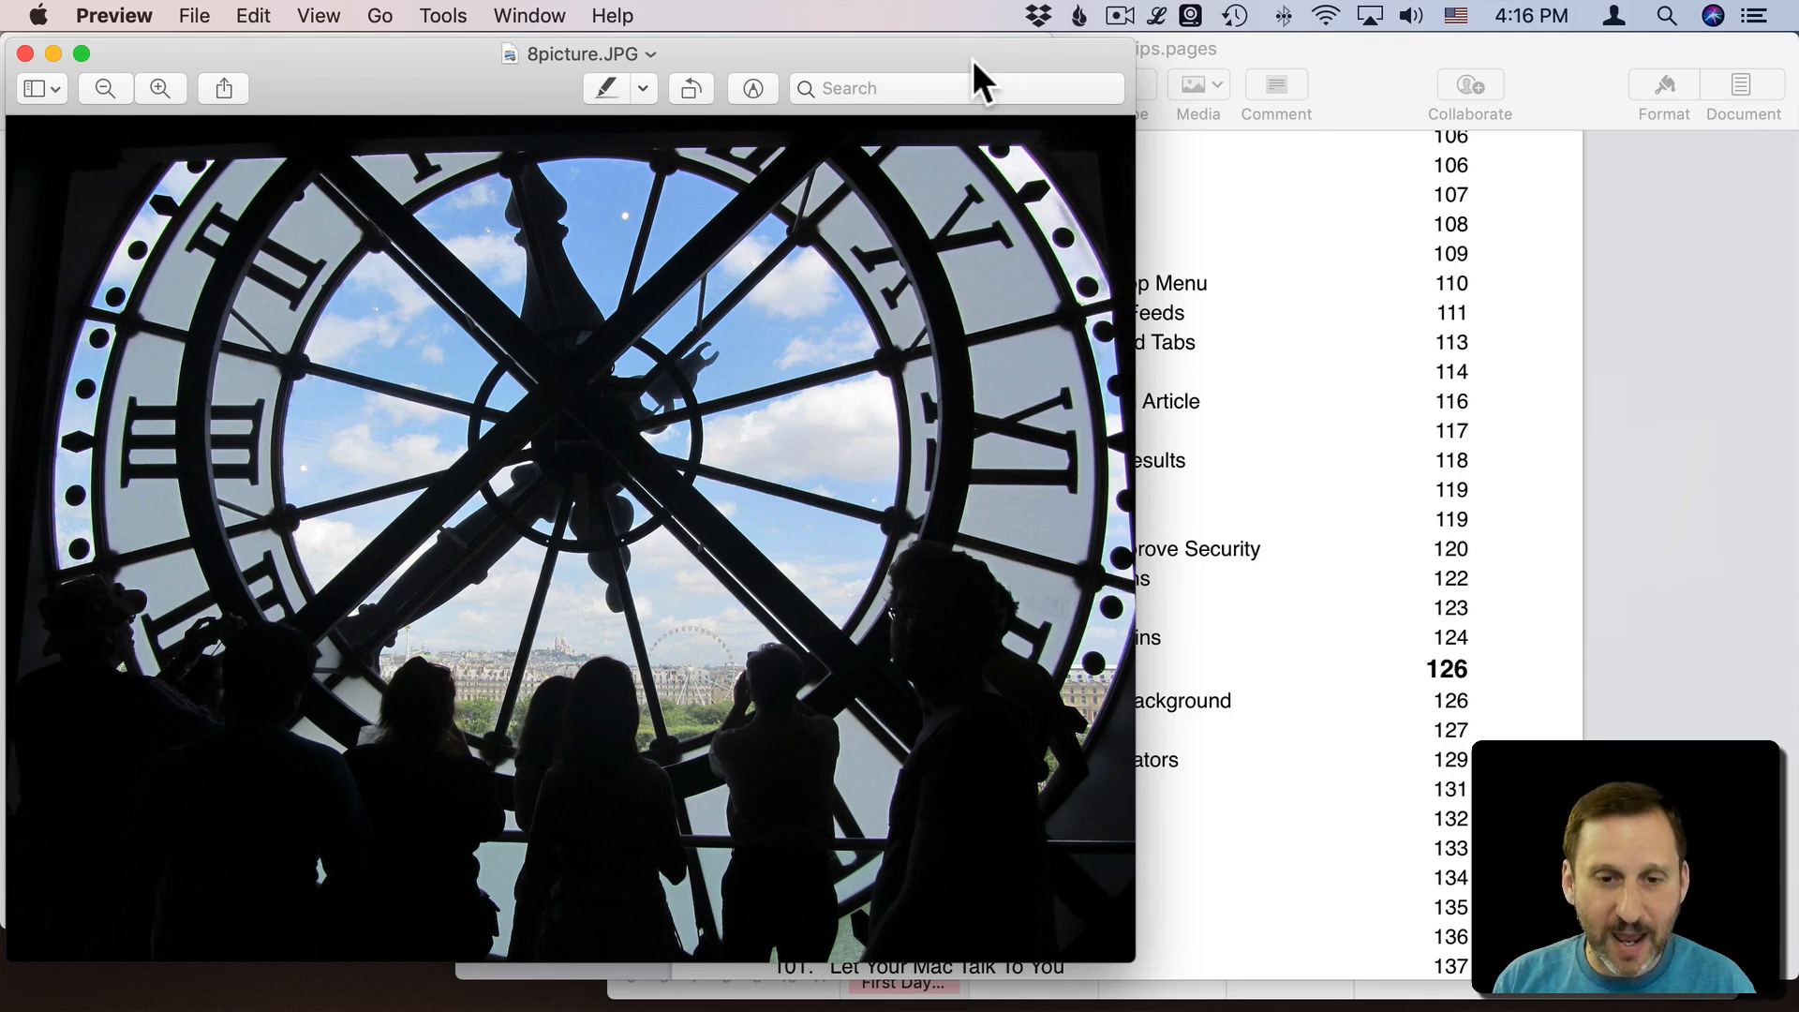
- Cycle the switcher backward and forward to TextEdit, wrapping from the last app to the first
{"action": "key", "text": "super+Tab"}
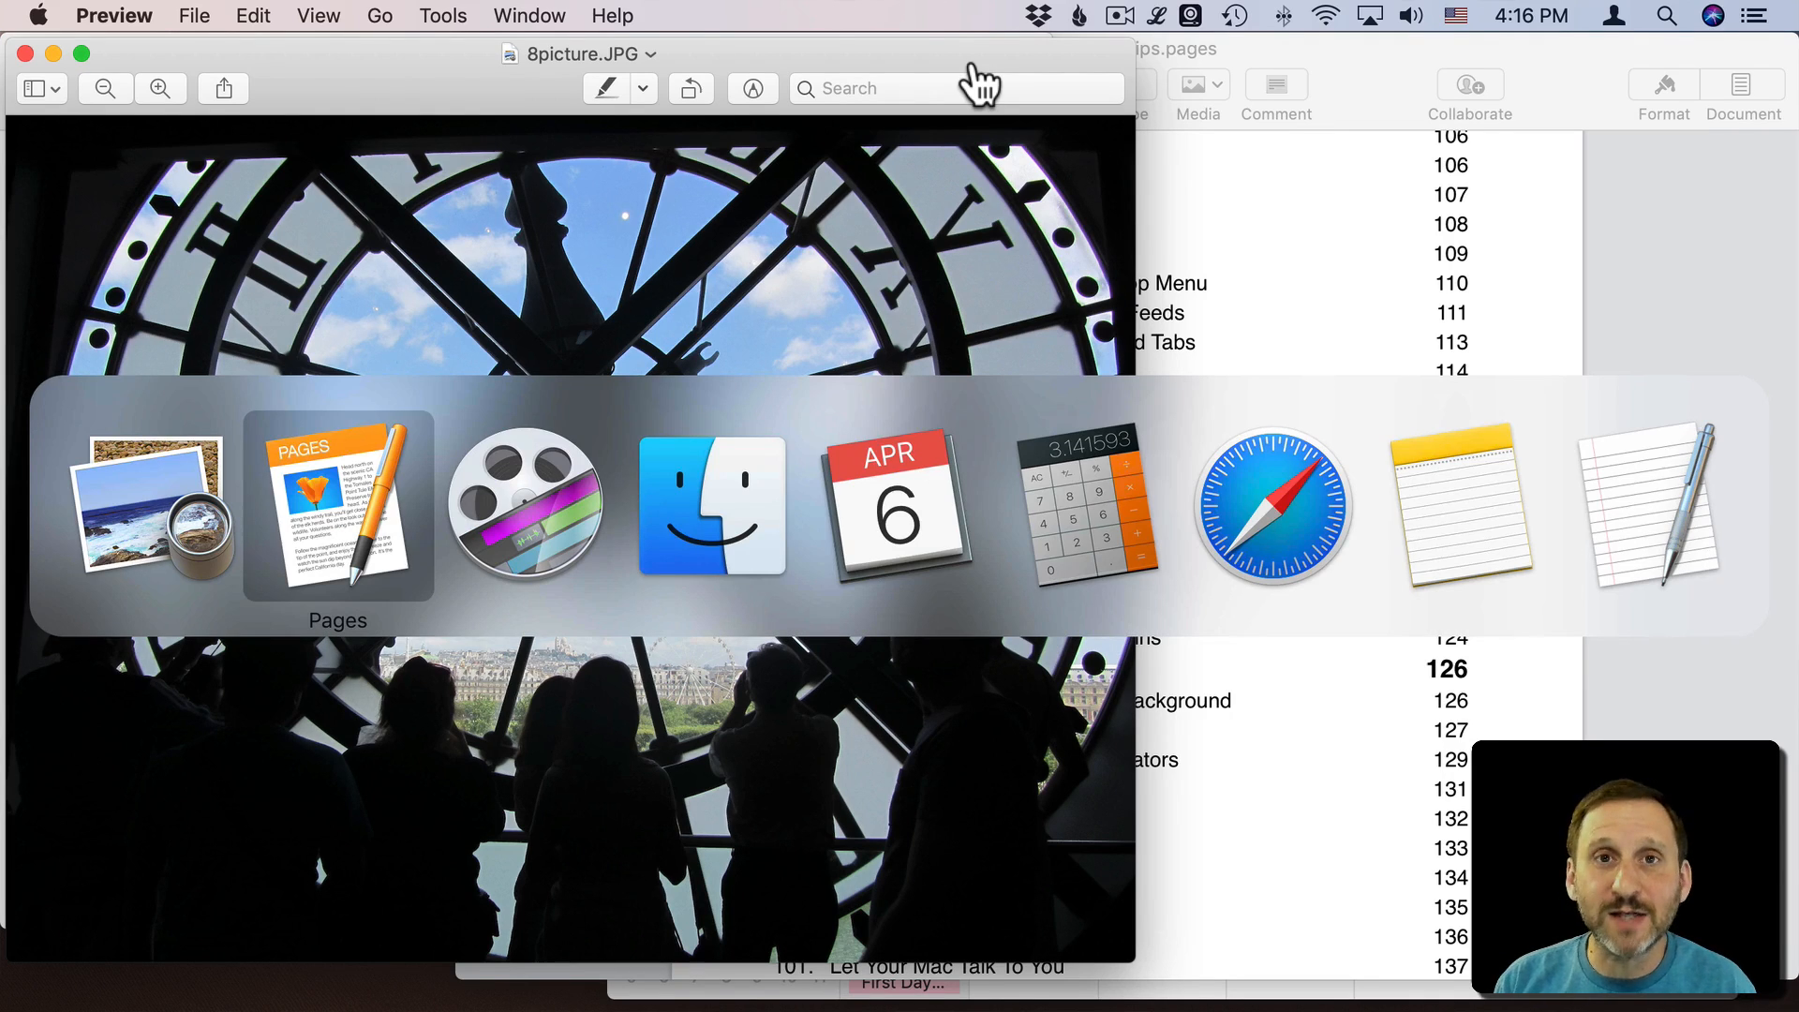
{"action": "key", "text": "super+shift+Tab"}
{"action": "key", "text": "super+shift+Tab"}
{"action": "key", "text": "super+shift+Tab"}
{"action": "key", "text": "super+shift+Tab"}
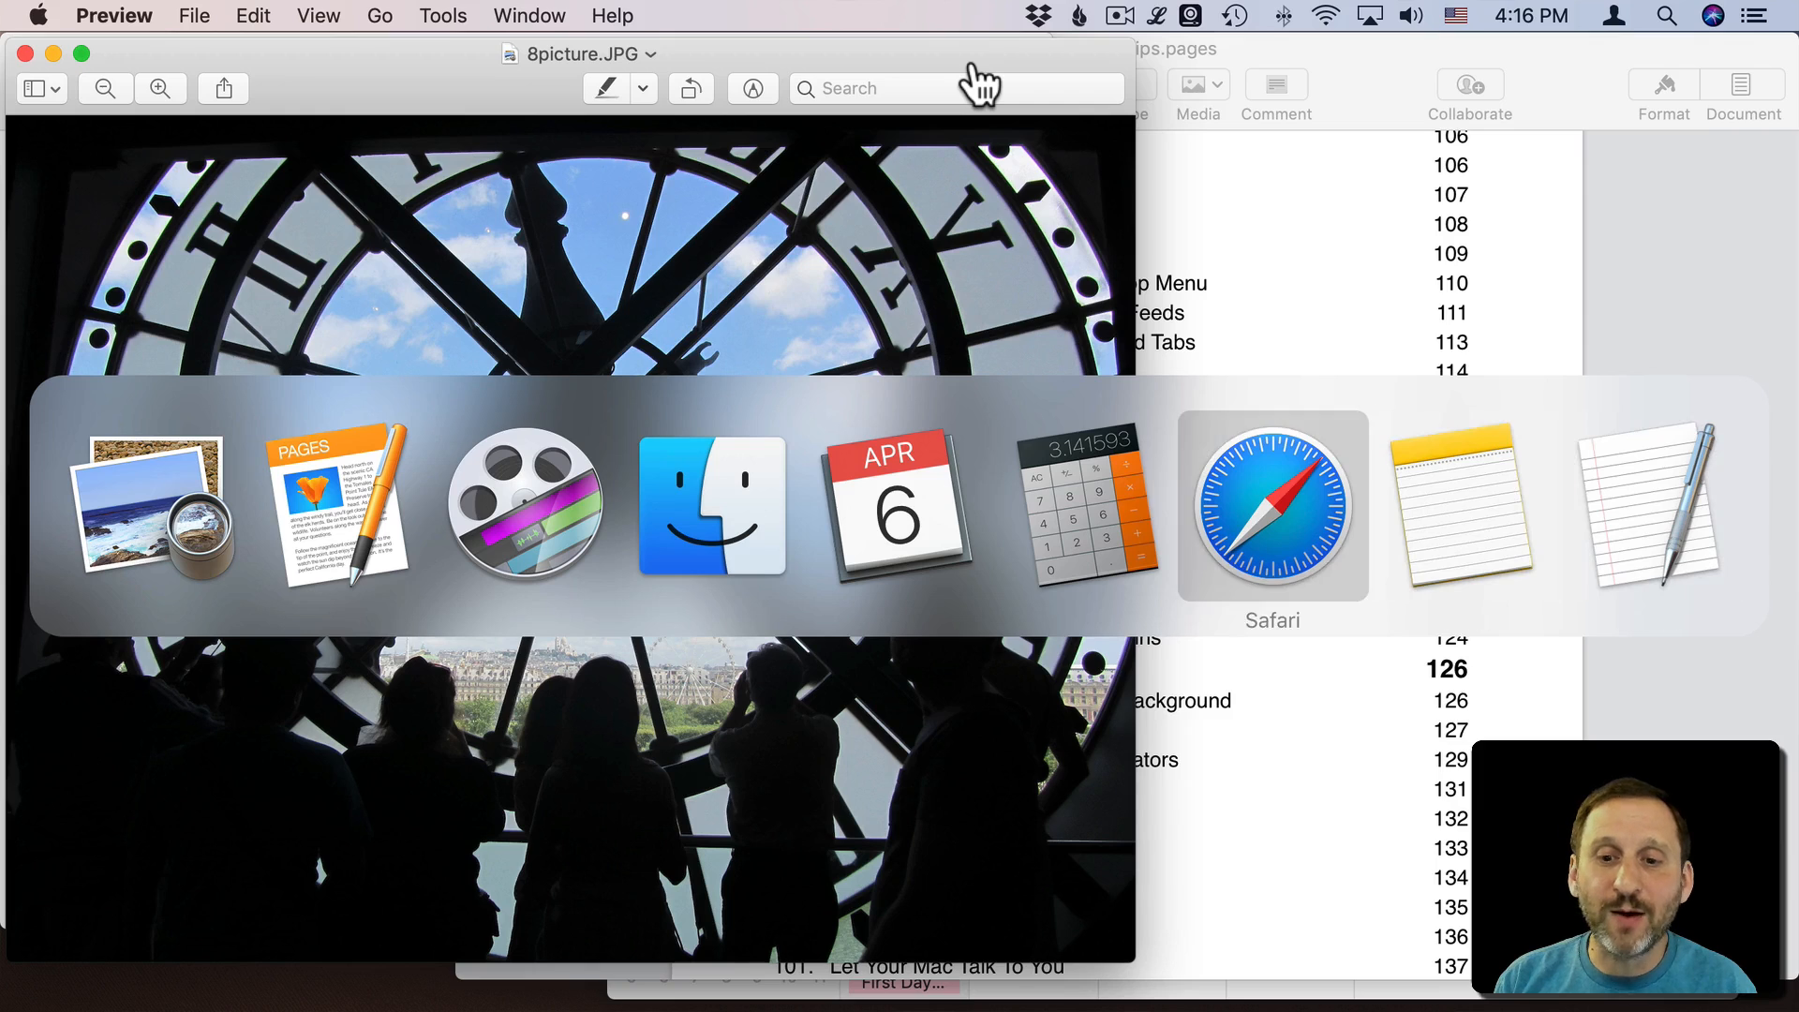
{"action": "key", "text": "super+shift+Tab"}
{"action": "key", "text": "super+shift+Tab"}
{"action": "key", "text": "super+shift+Tab"}
{"action": "key", "text": "super+Tab"}
{"action": "key", "text": "super+Tab"}
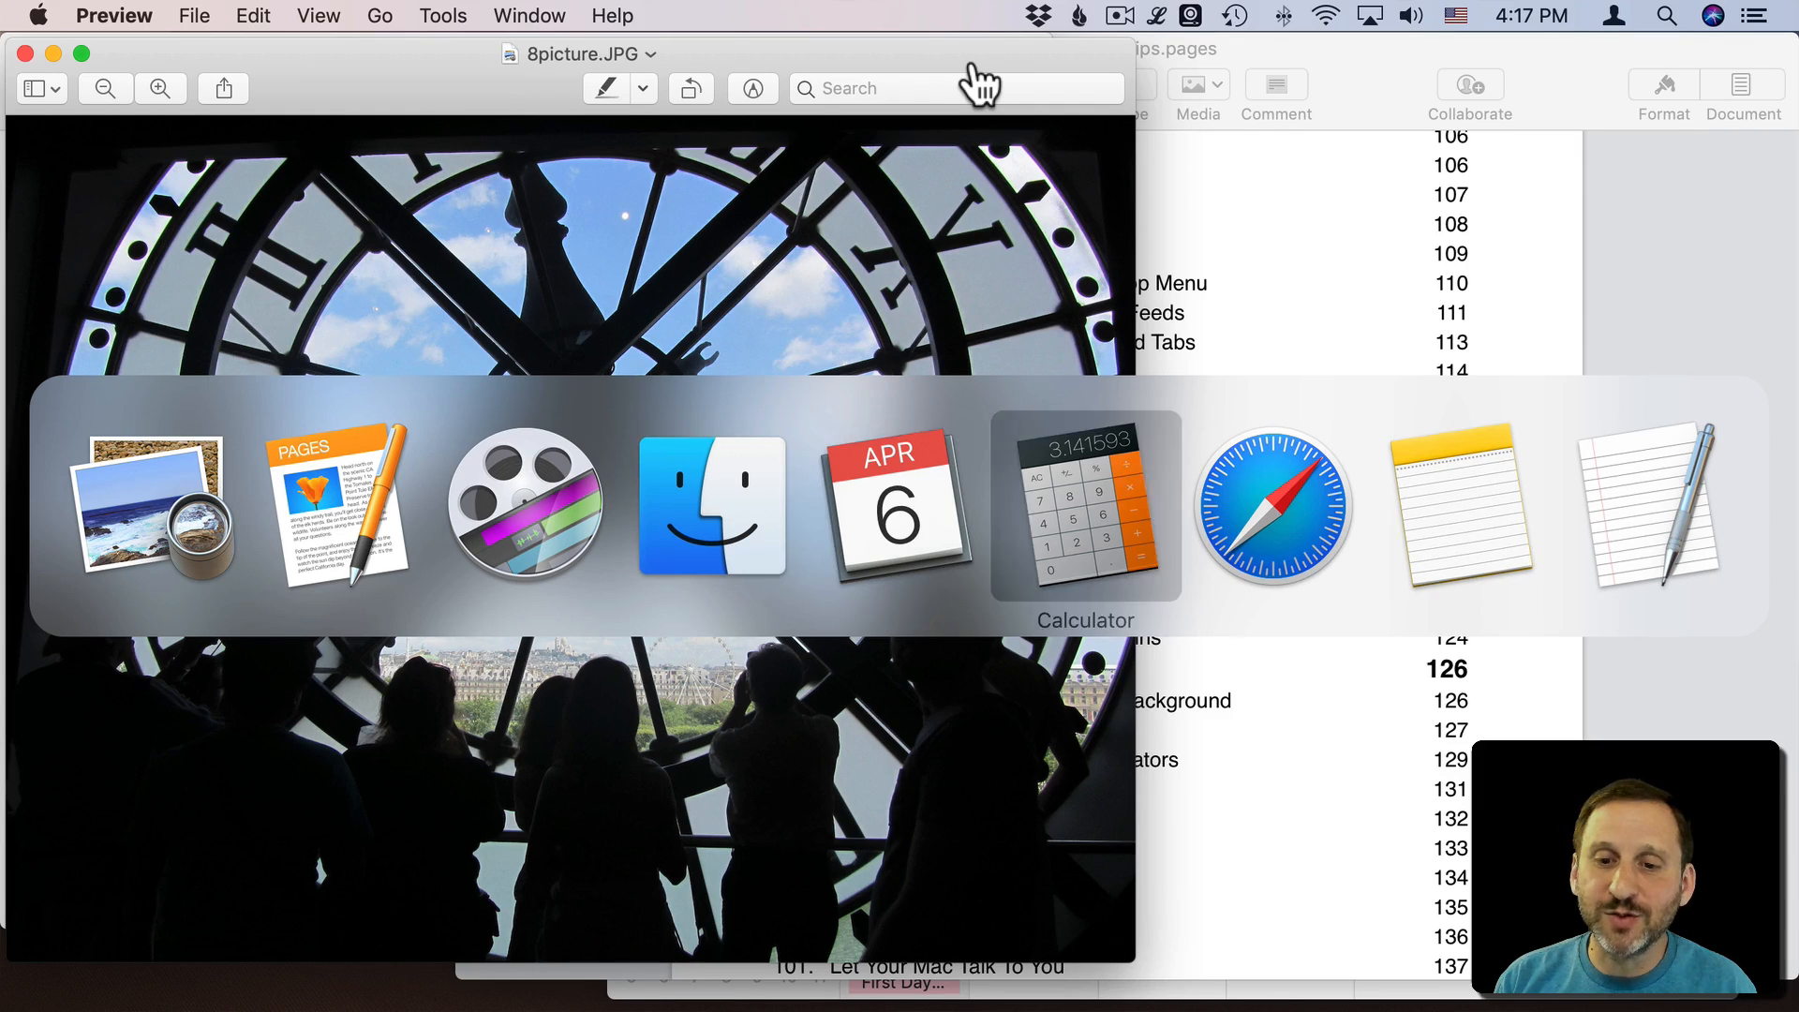
{"action": "key", "text": "super+Tab"}
{"action": "key", "text": "super+Tab"}
{"action": "key", "text": "super+Tab"}
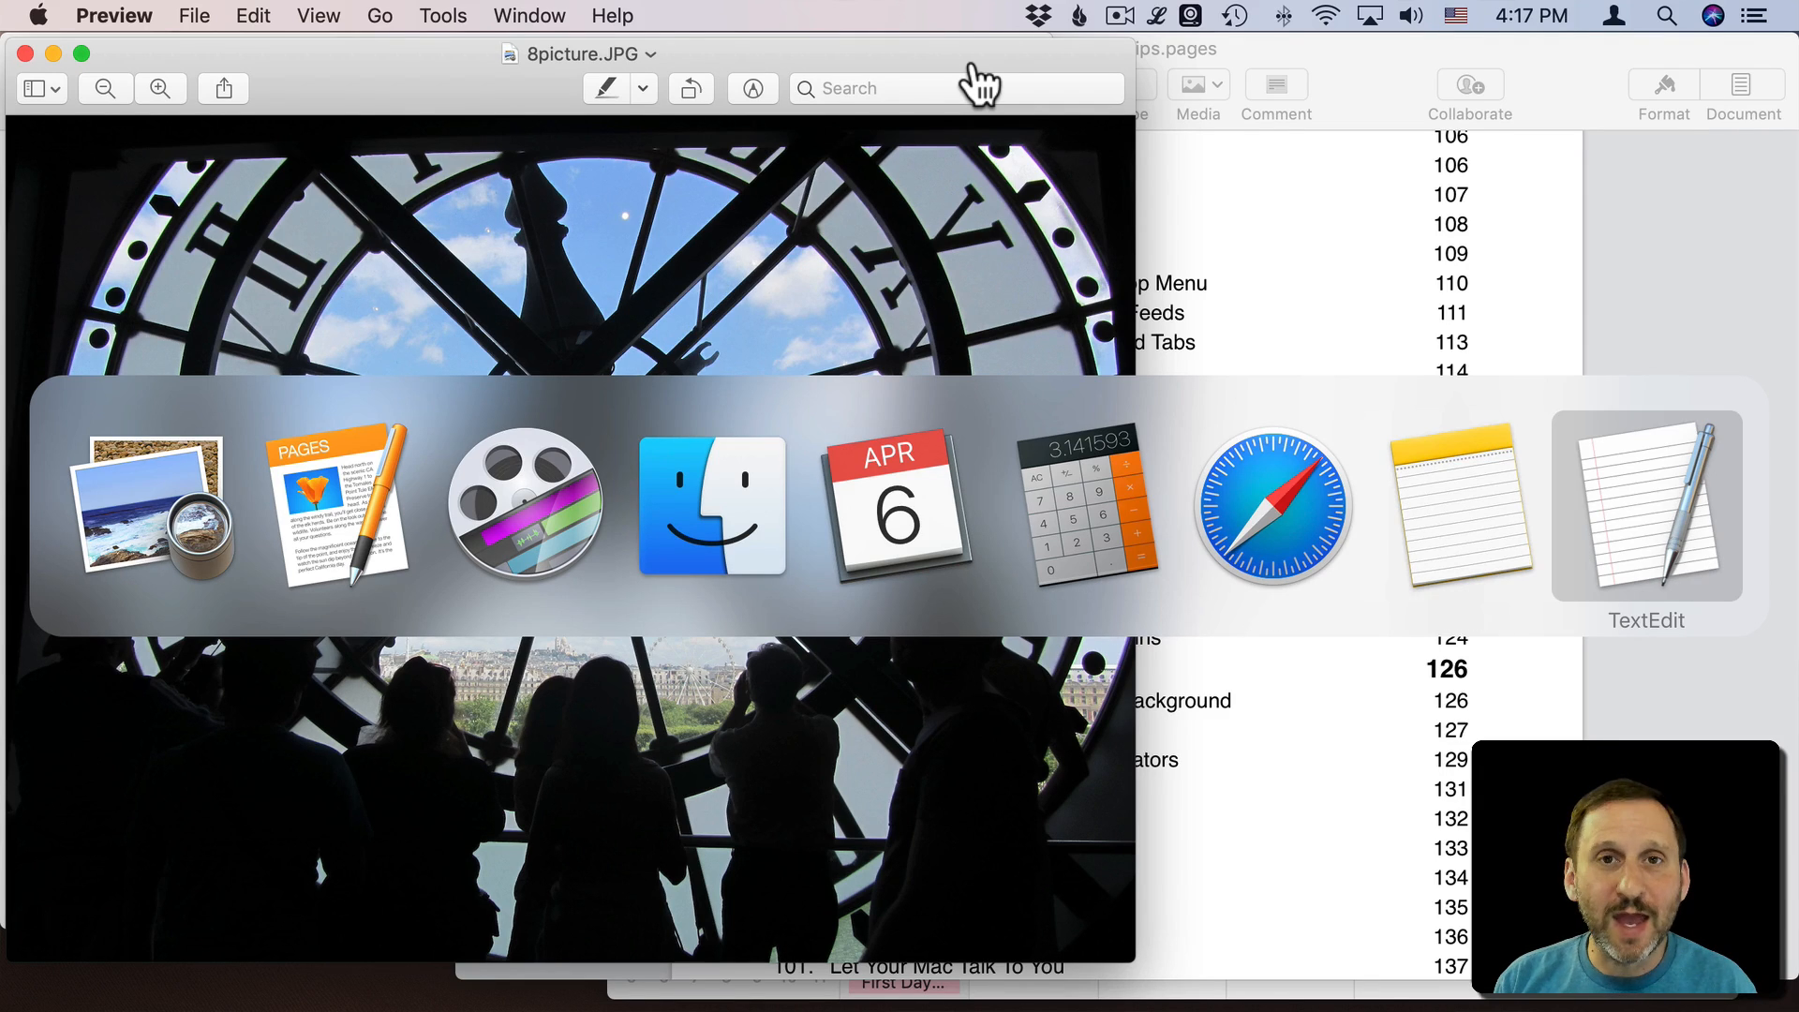
{"action": "key", "text": "super+Tab"}
{"action": "key", "text": "super+Tab"}
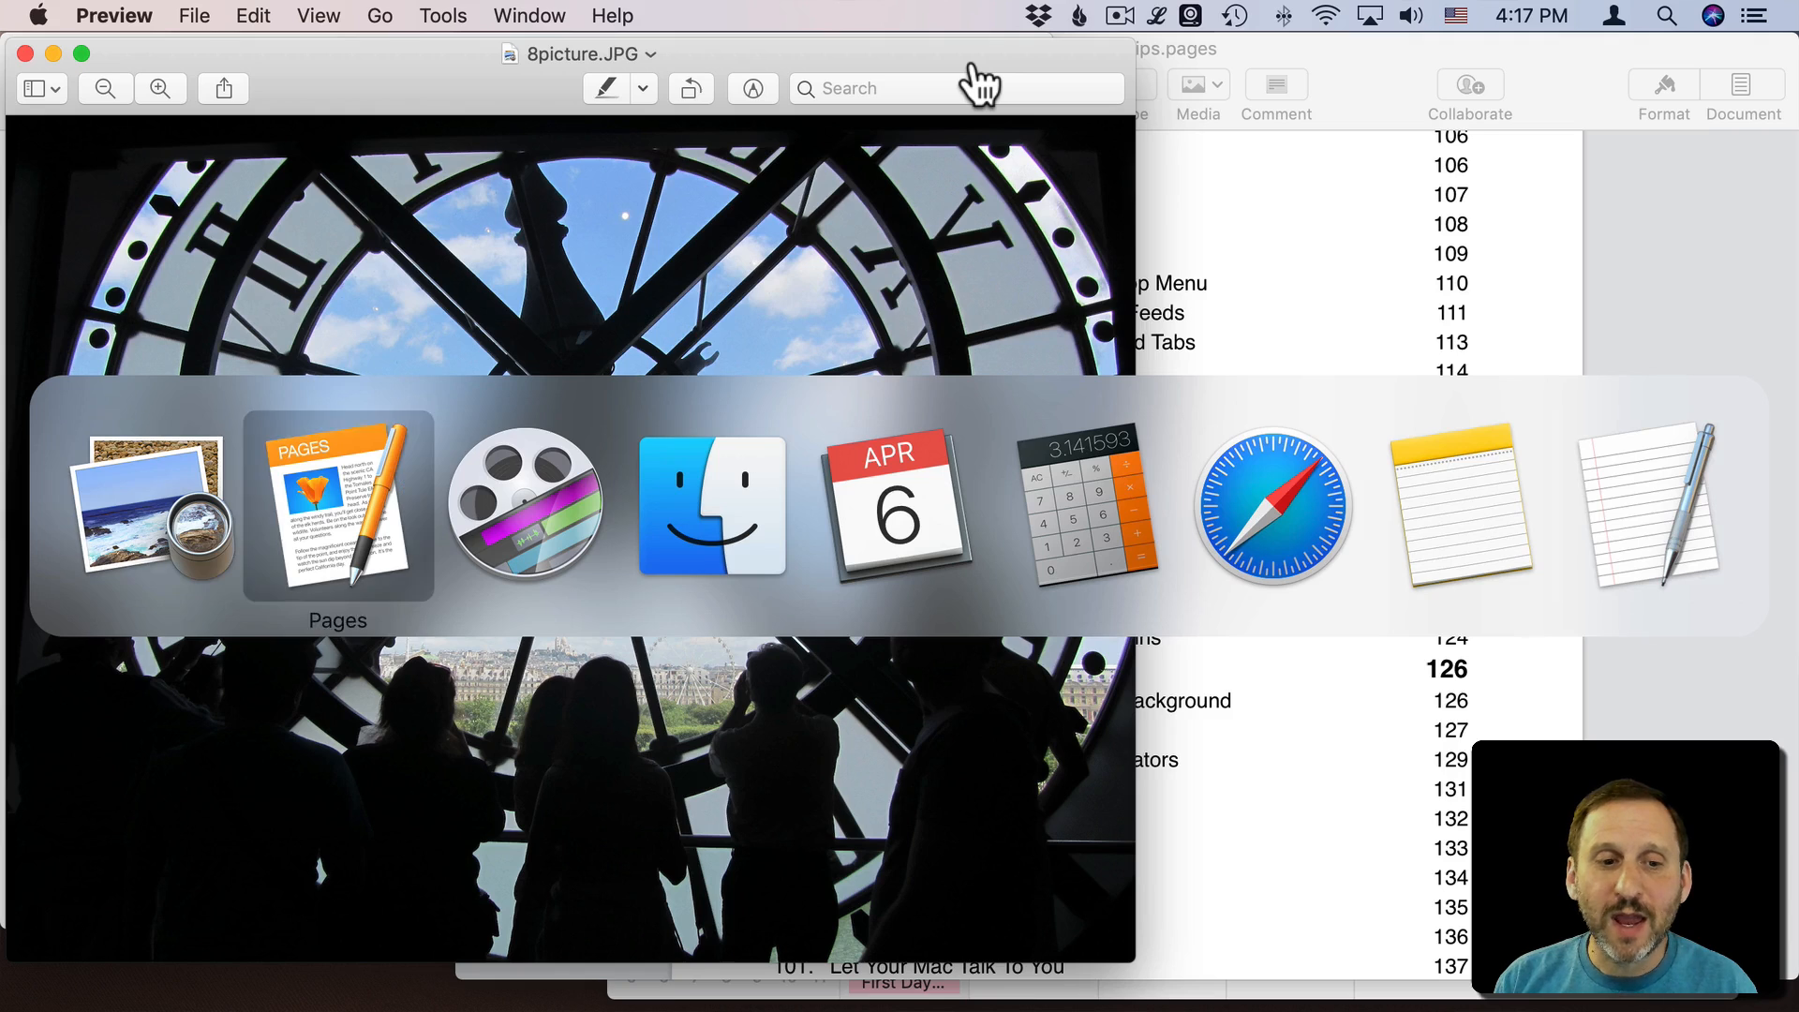
{"action": "key", "text": "super+Tab"}
- Step backward wrapping to the list's end, then move forward and back to land on Calendar
{"action": "key", "text": "super+shift+Tab"}
{"action": "key", "text": "super+shift+Tab"}
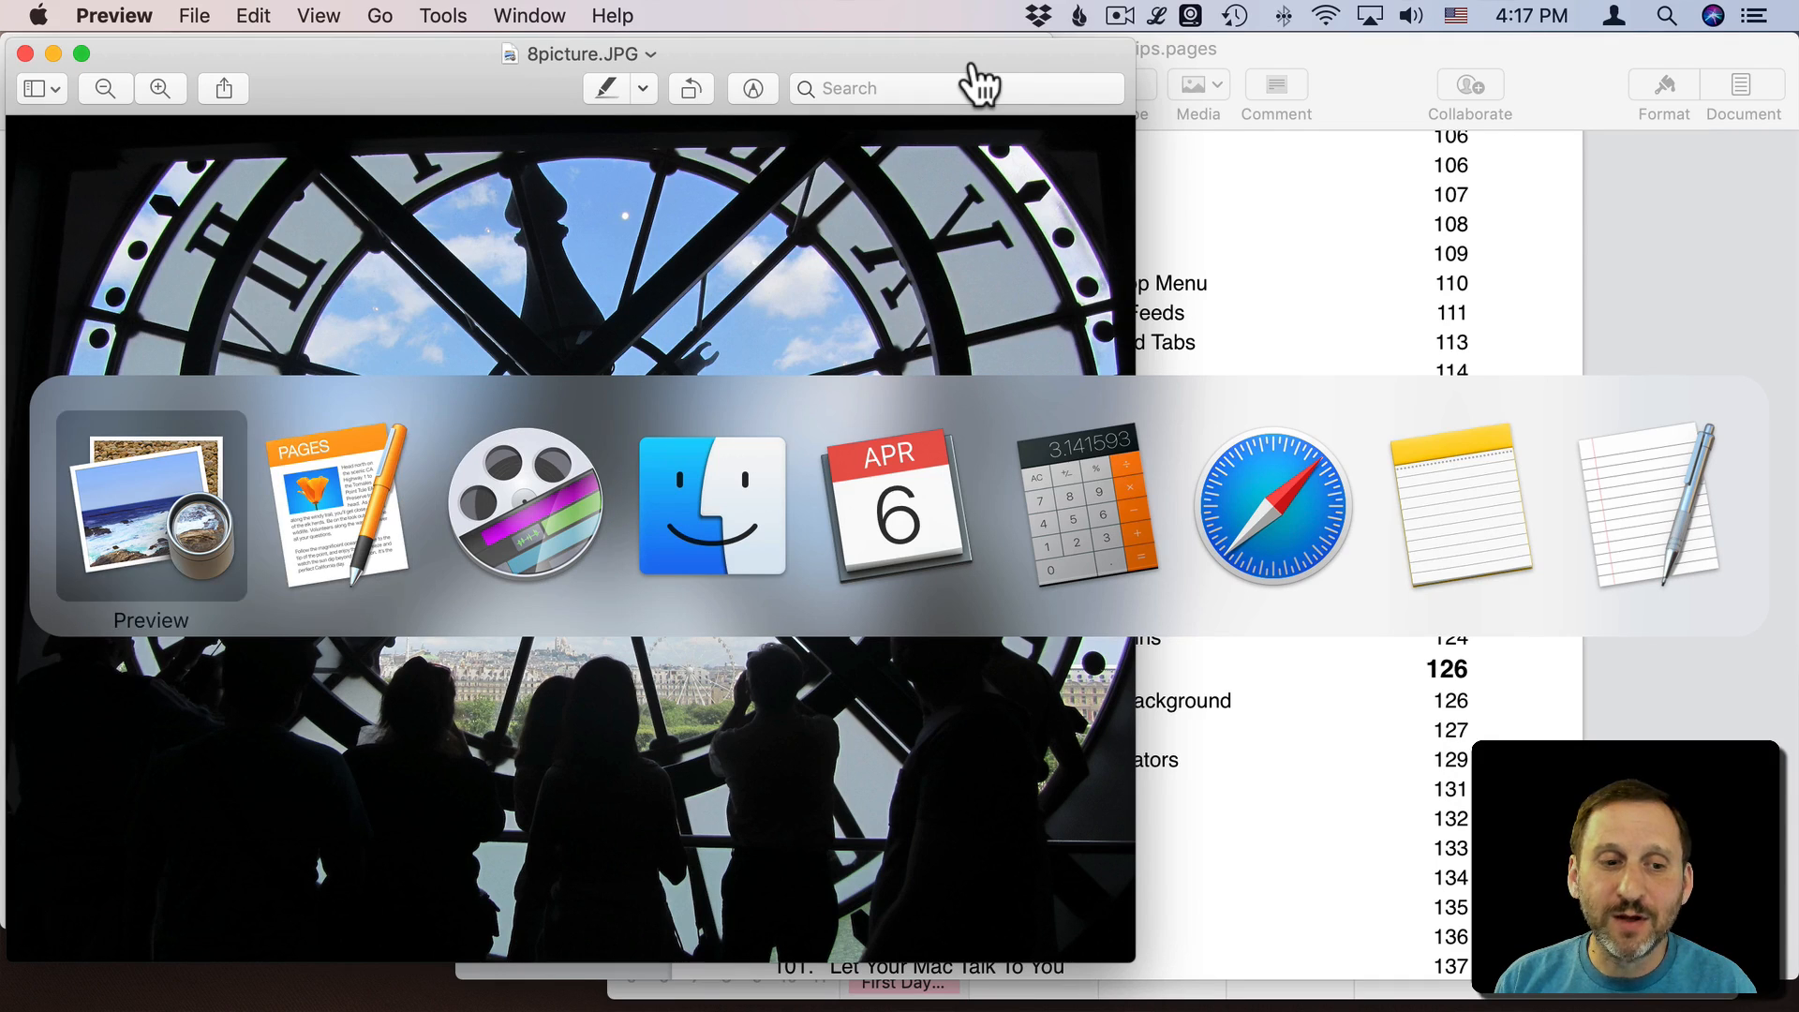
{"action": "key", "text": "super+shift+Tab"}
{"action": "key", "text": "super+shift+Tab"}
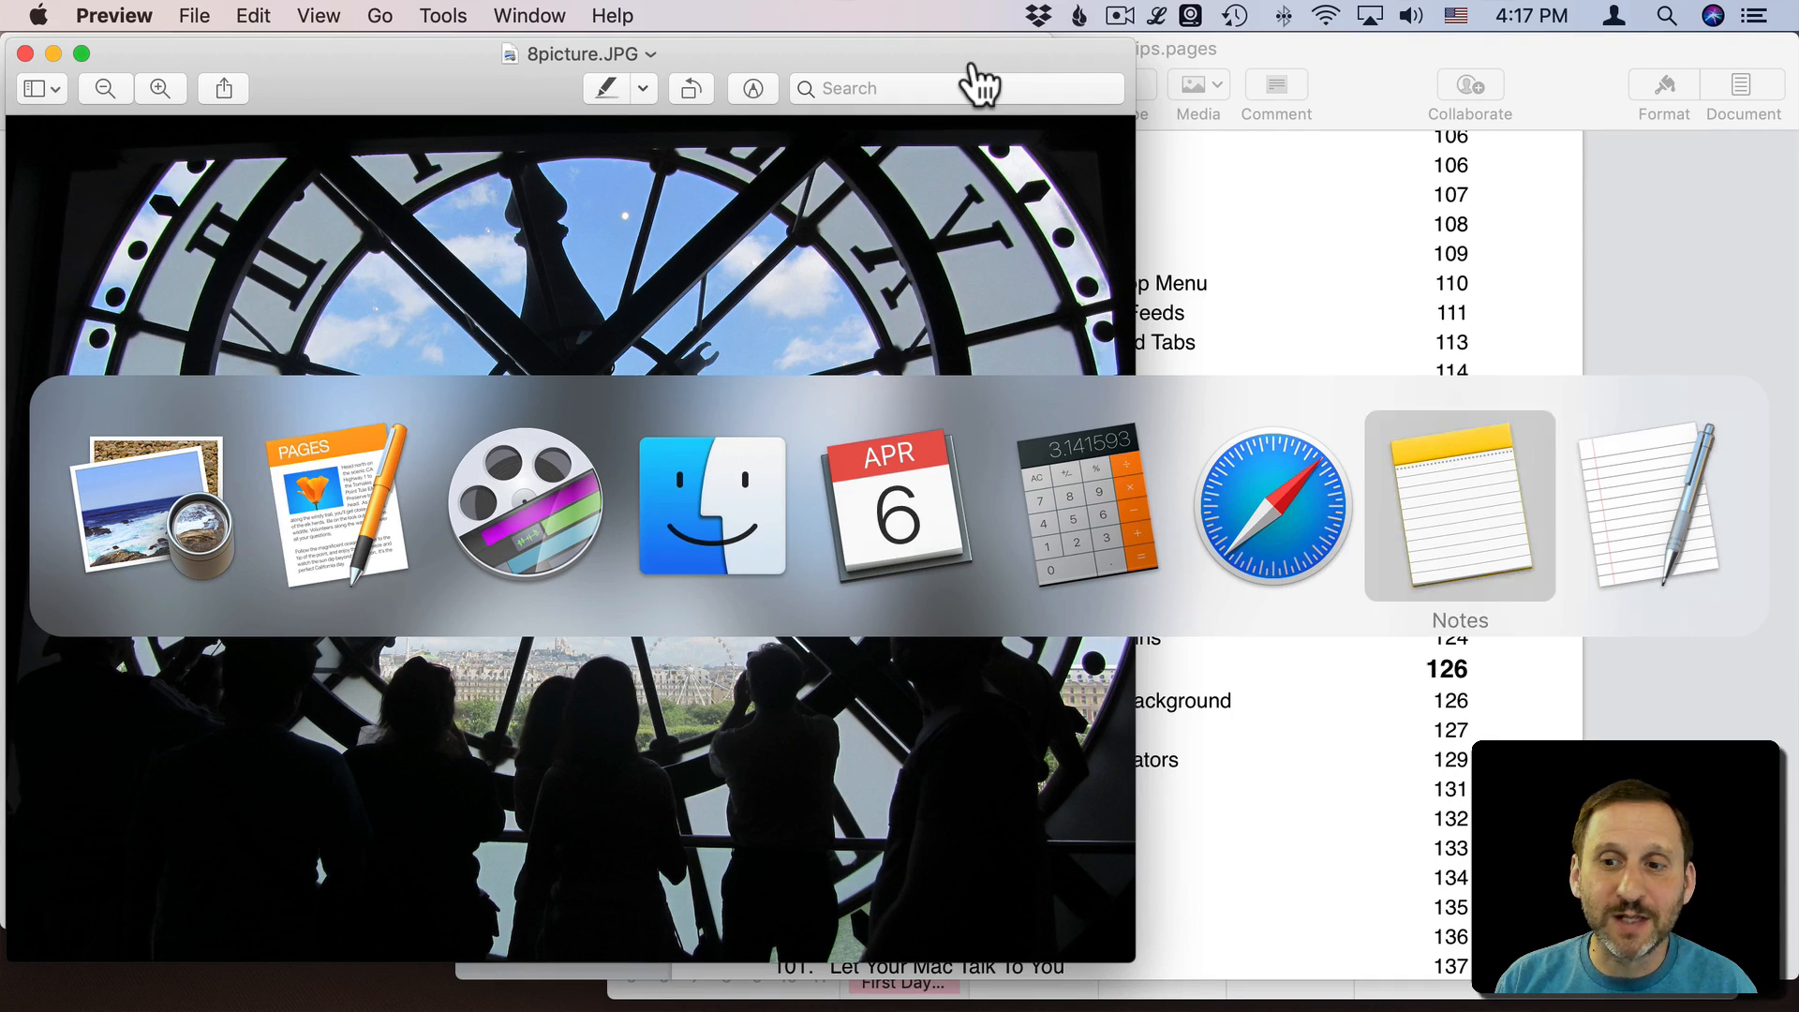
{"action": "key", "text": "super+shift+Tab"}
{"action": "key", "text": "super+shift+Tab"}
{"action": "key", "text": "super+shift+Tab"}
{"action": "key", "text": "super+shift+Tab"}
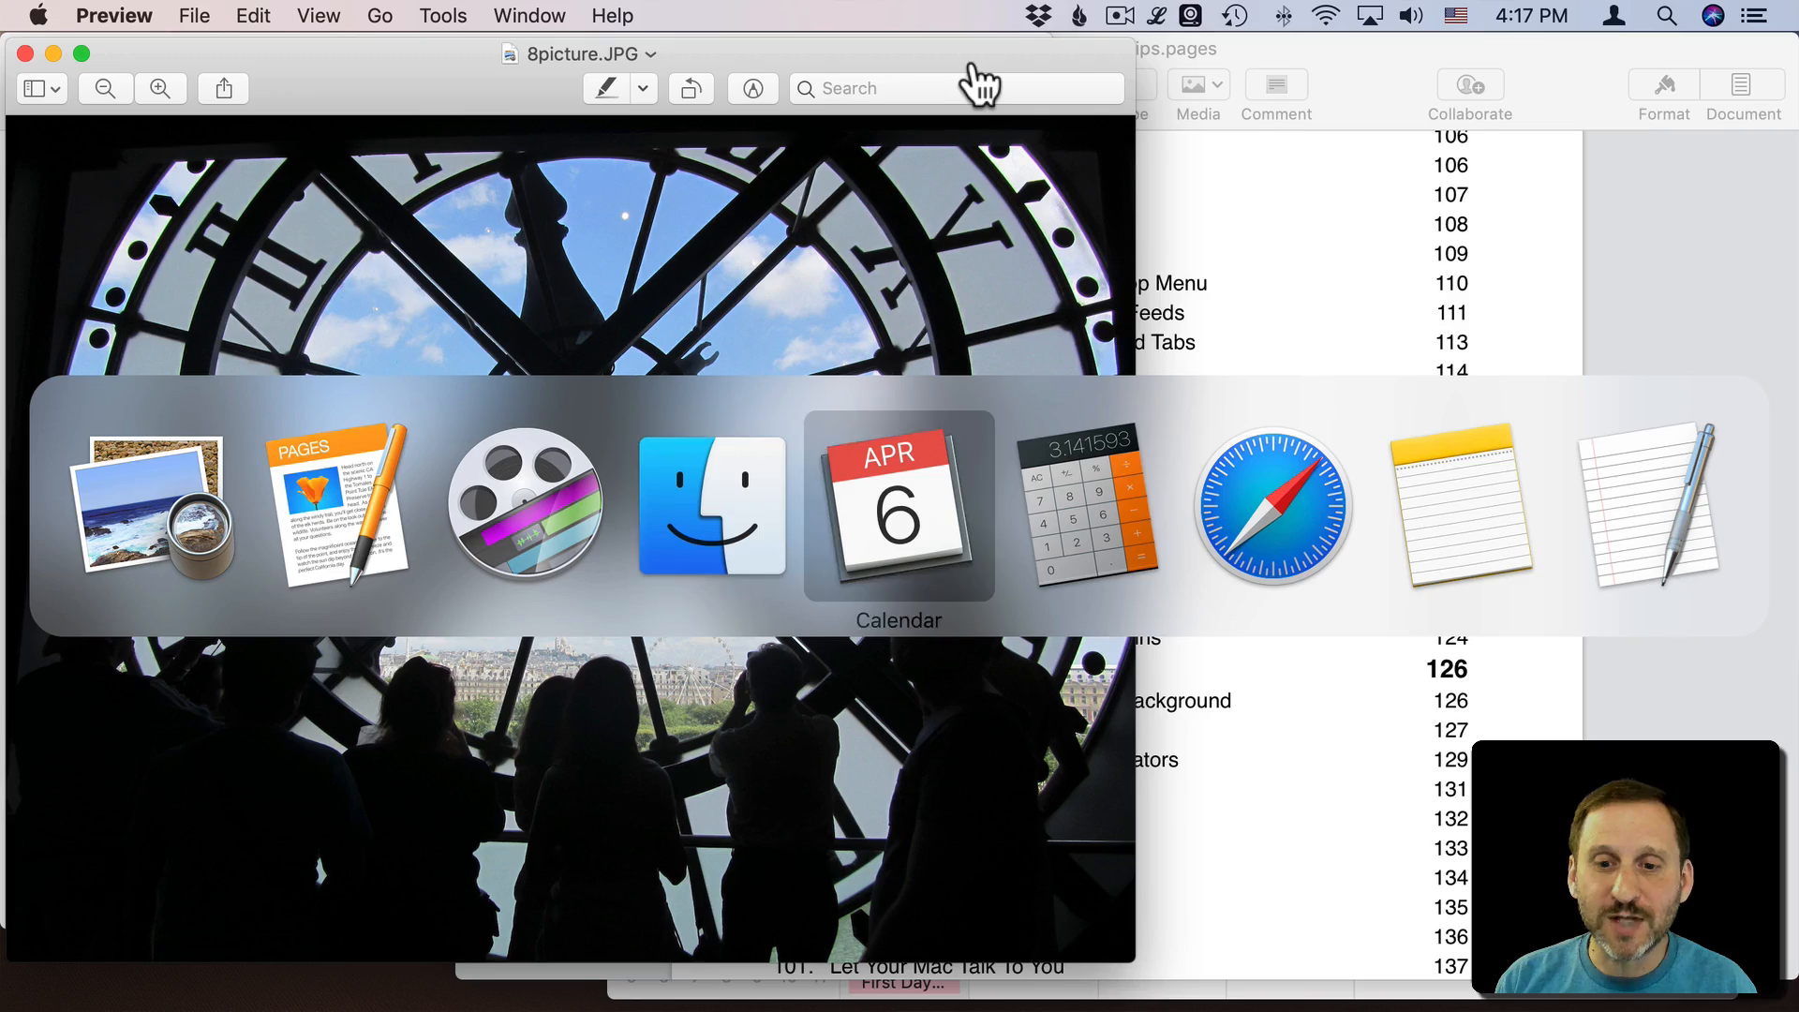
{"action": "key", "text": "Tab"}
{"action": "key", "text": "Tab"}
{"action": "key", "text": "shift+Tab"}
{"action": "key", "text": "shift+Tab"}
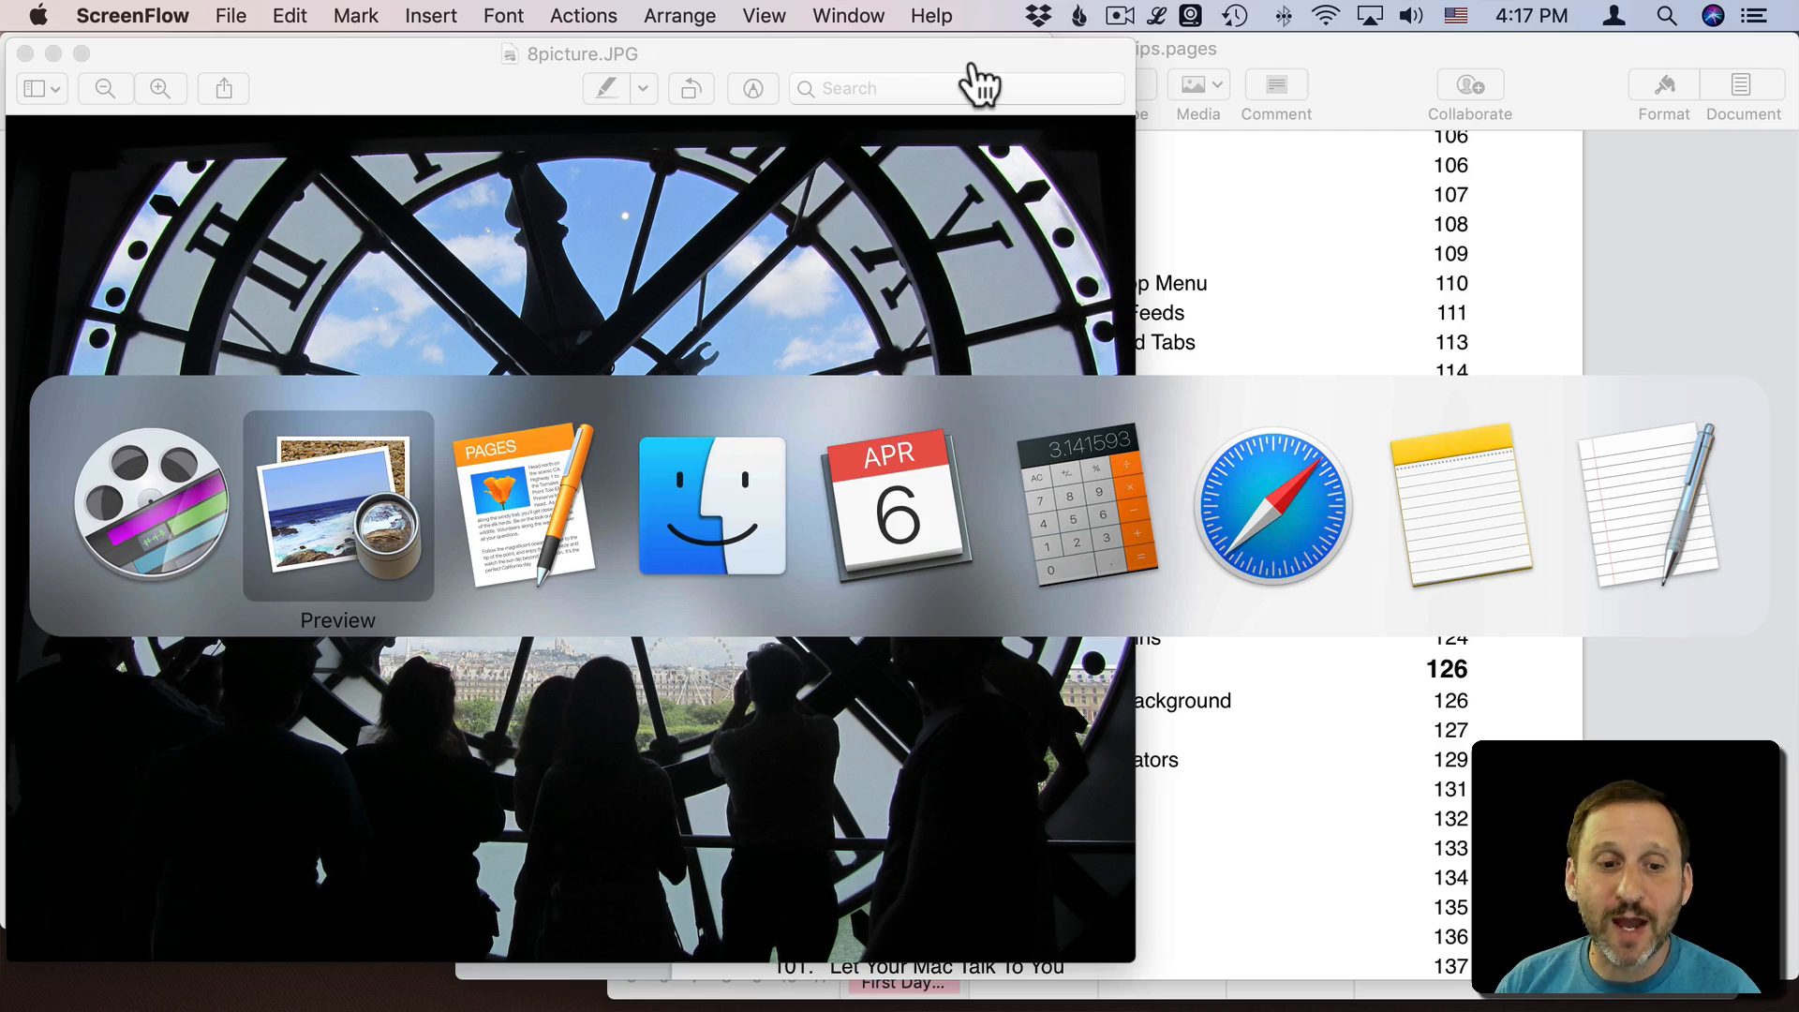
- Cycle forward past Finder and TextEdit around to Pages, then highlight Calendar
{"action": "key", "text": "Tab"}
{"action": "key", "text": "Tab"}
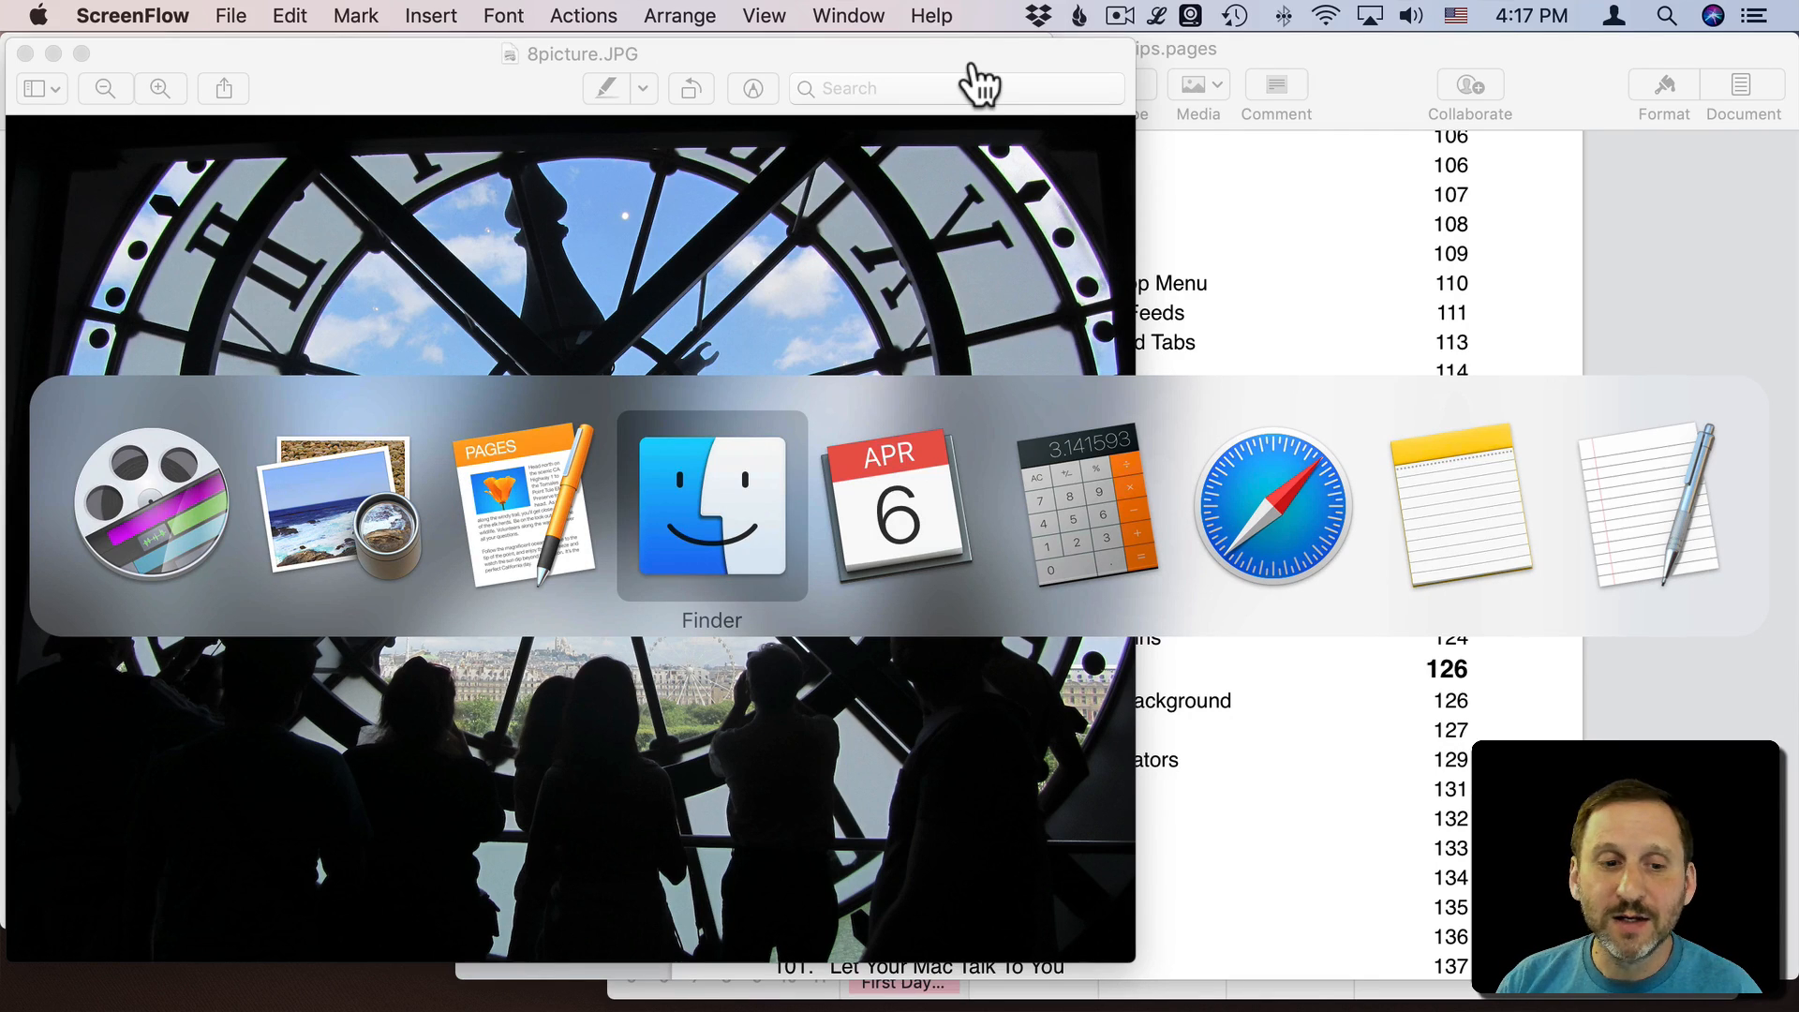
{"action": "key", "text": "Tab"}
{"action": "key", "text": "Tab"}
{"action": "key", "text": "Tab"}
{"action": "key", "text": "Tab"}
{"action": "key", "text": "Tab"}
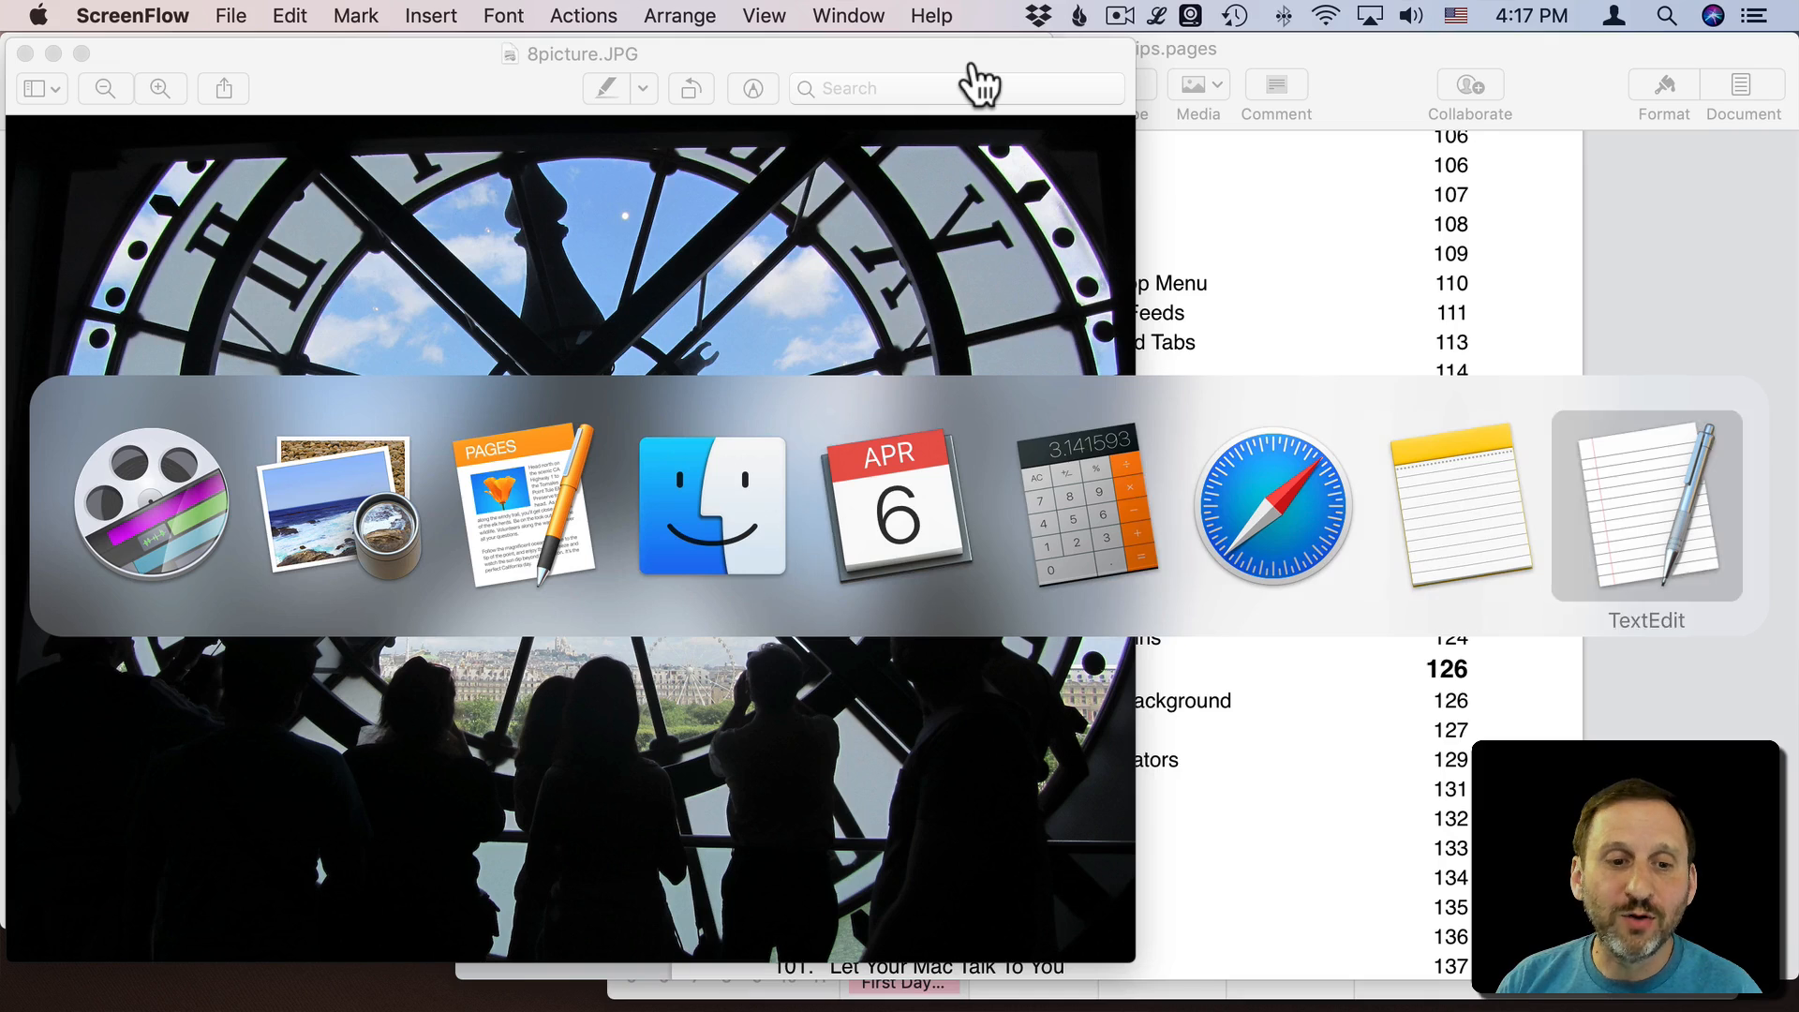
{"action": "key", "text": "Tab"}
{"action": "key", "text": "Tab"}
{"action": "key", "text": "Tab"}
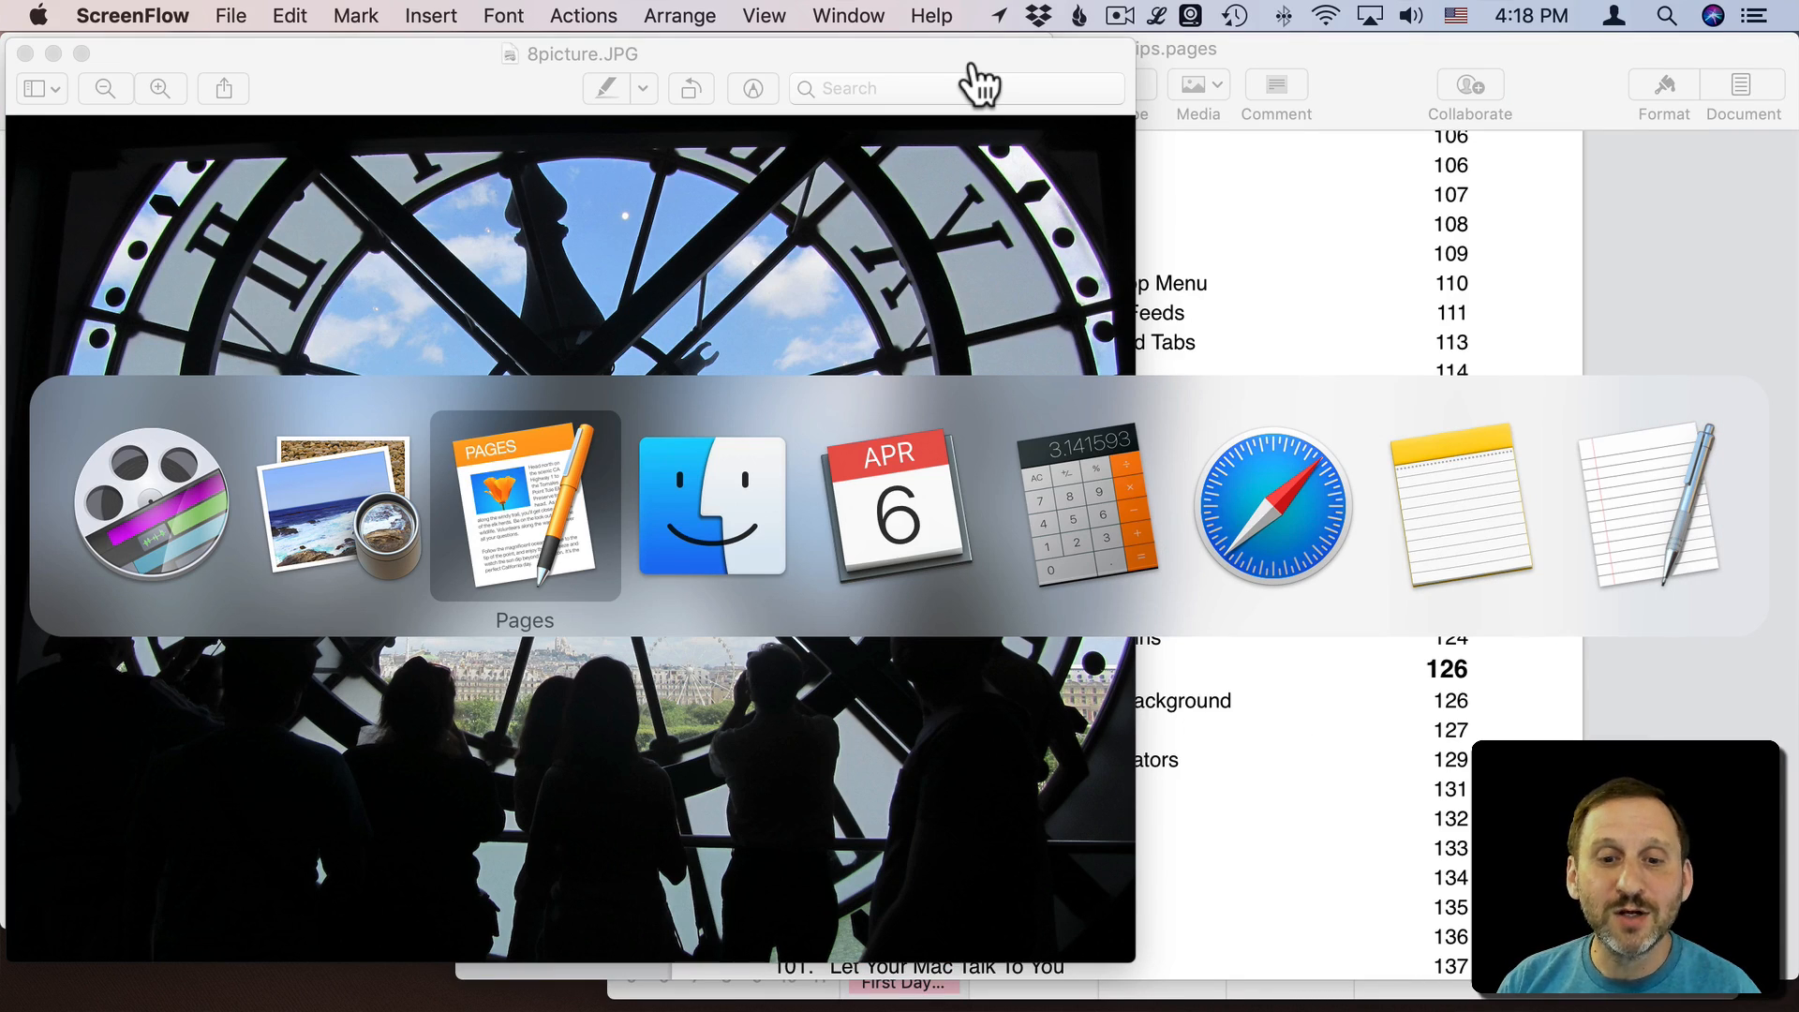
{"action": "key", "text": "Tab"}
{"action": "key", "text": "Tab"}
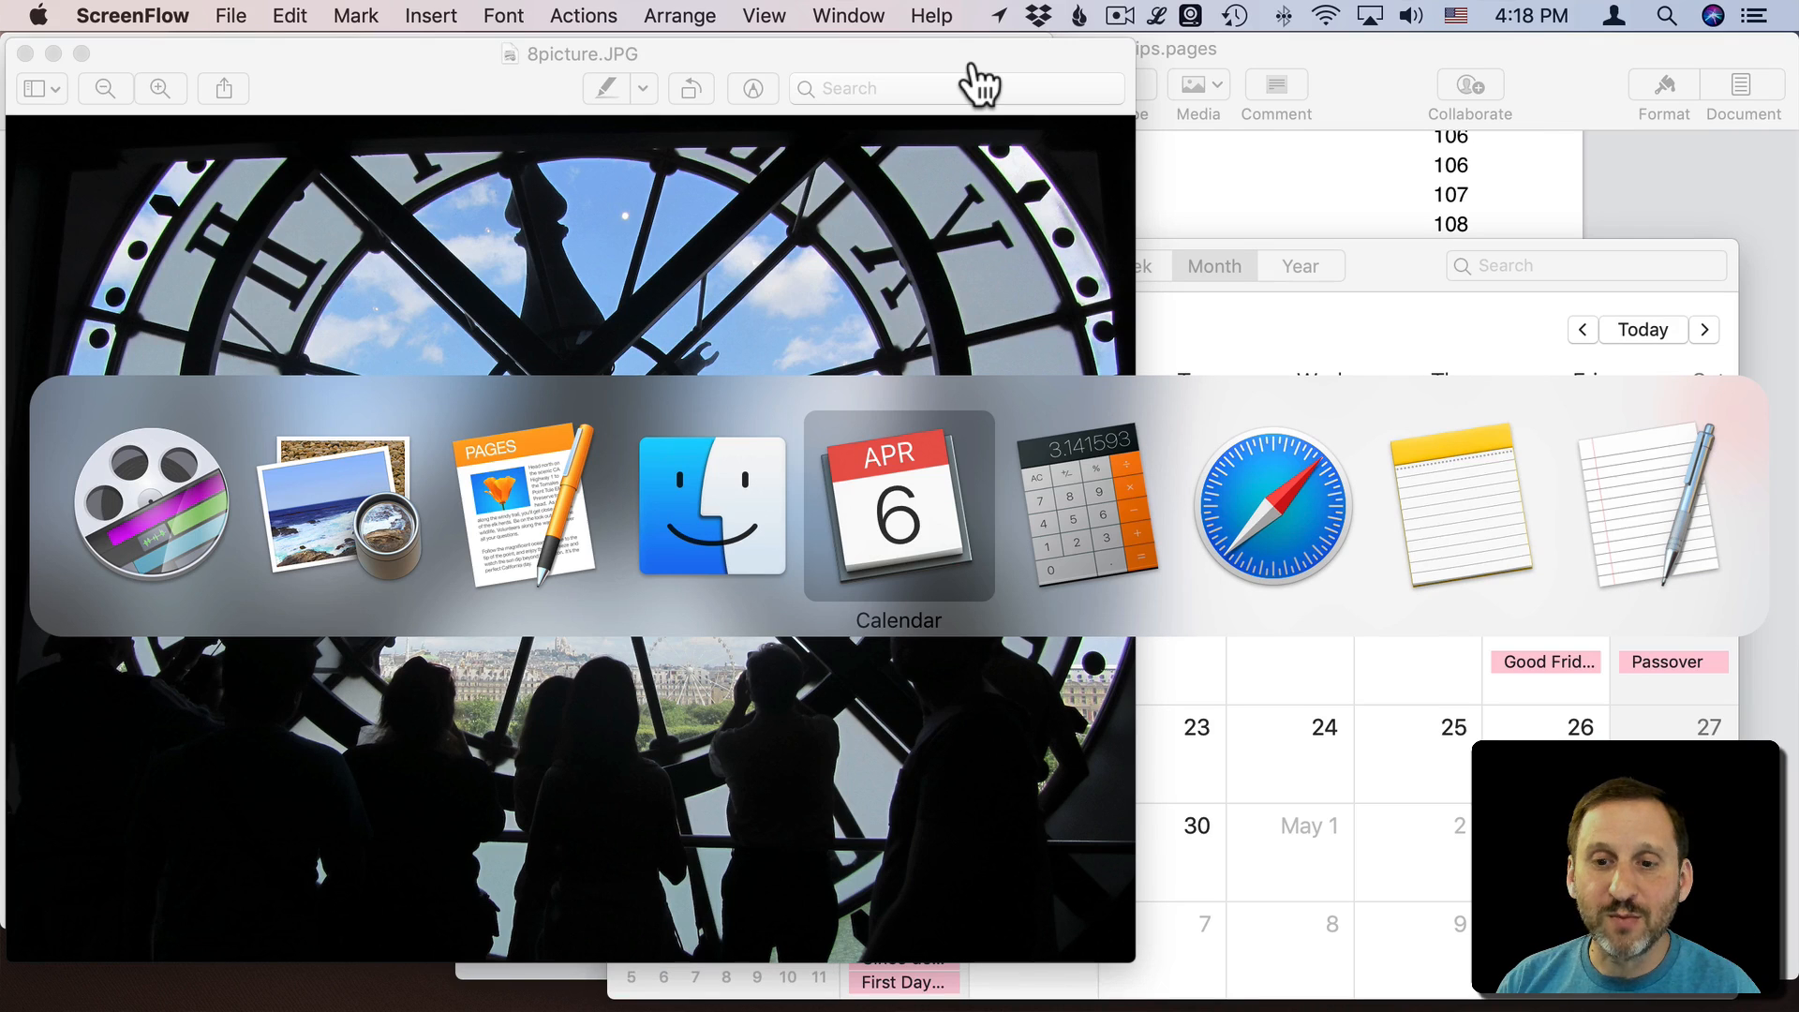
- Hide, unhide and hide Calendar again with H while it is highlighted
{"action": "key", "text": "h"}
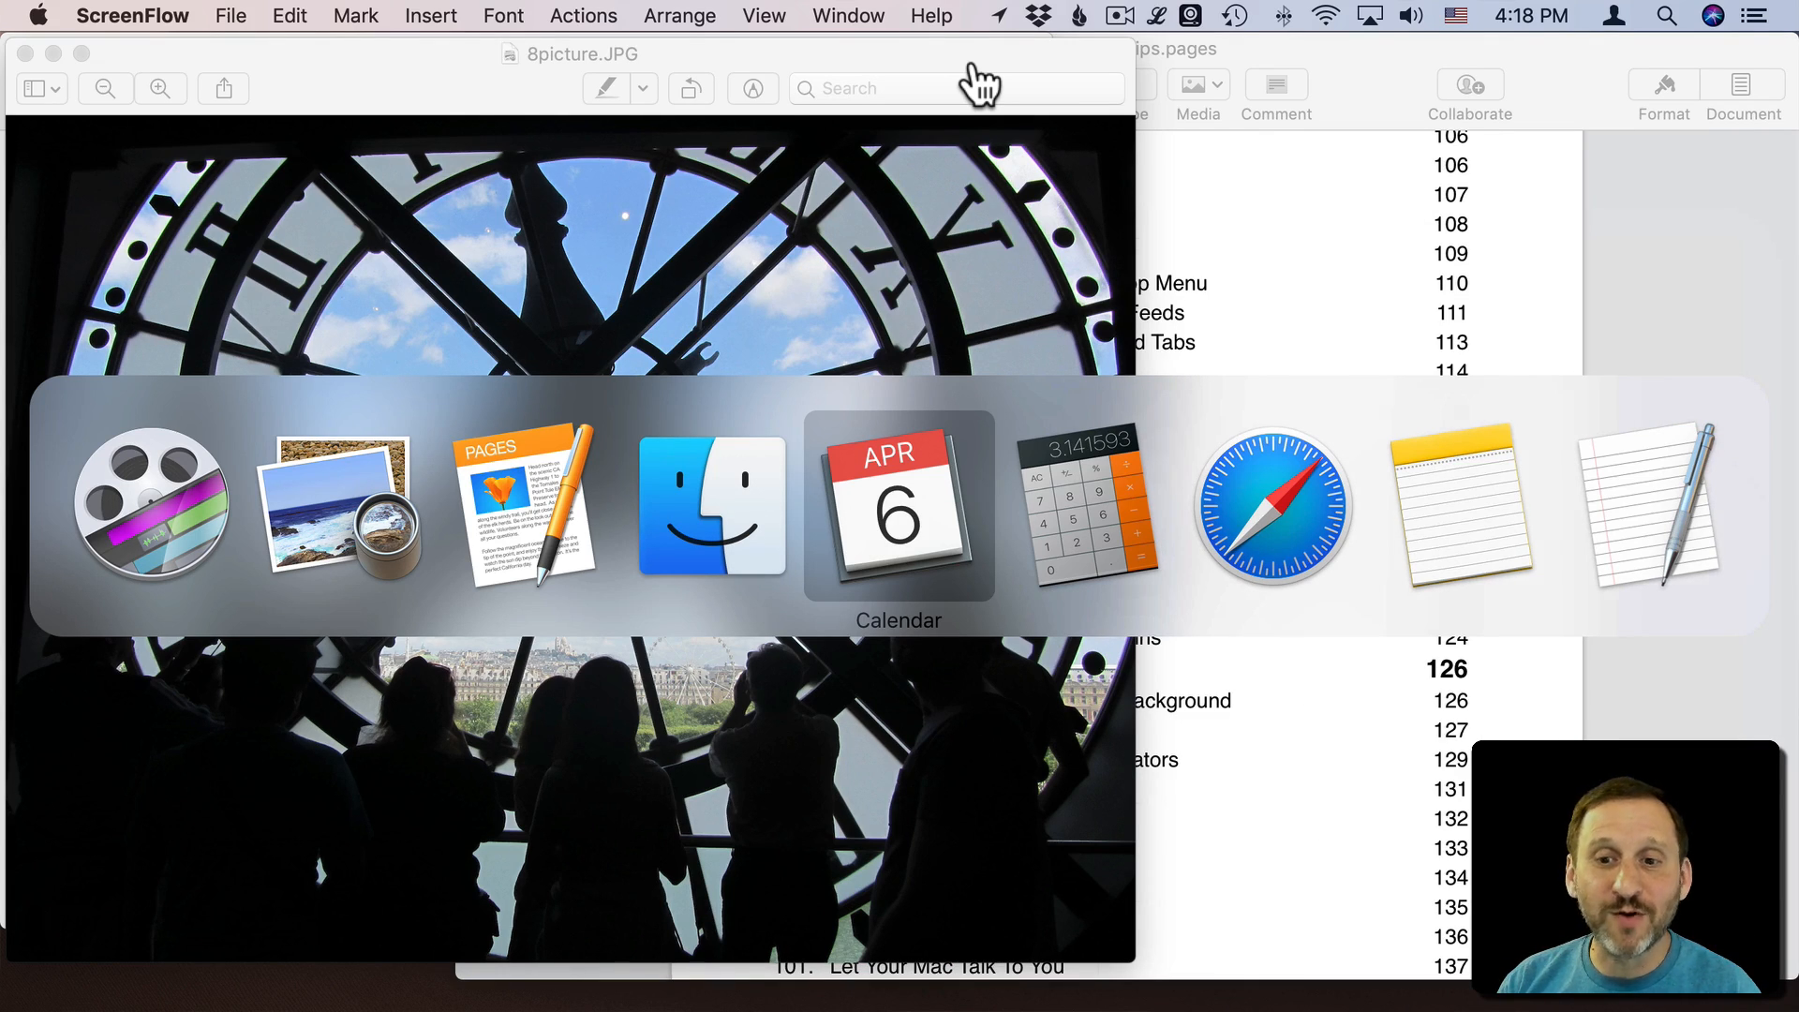
{"action": "key", "text": "h"}
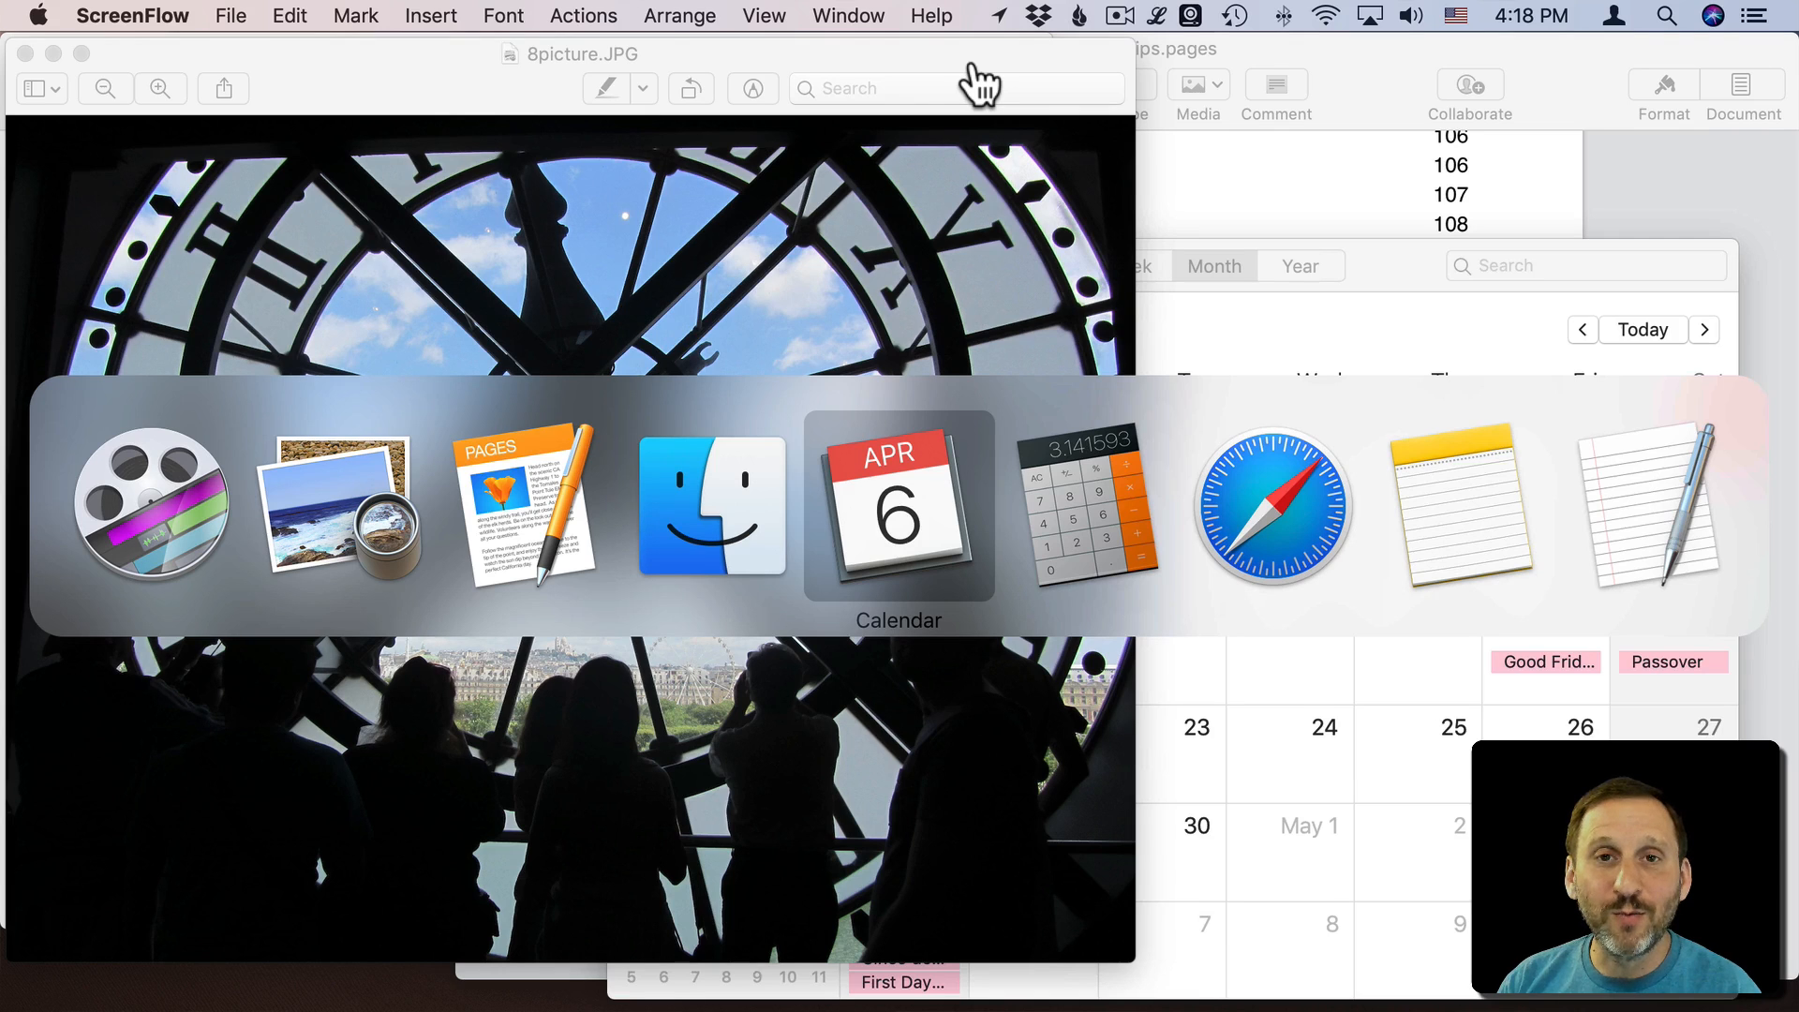
{"action": "key", "text": "h"}
{"action": "key", "text": "h"}
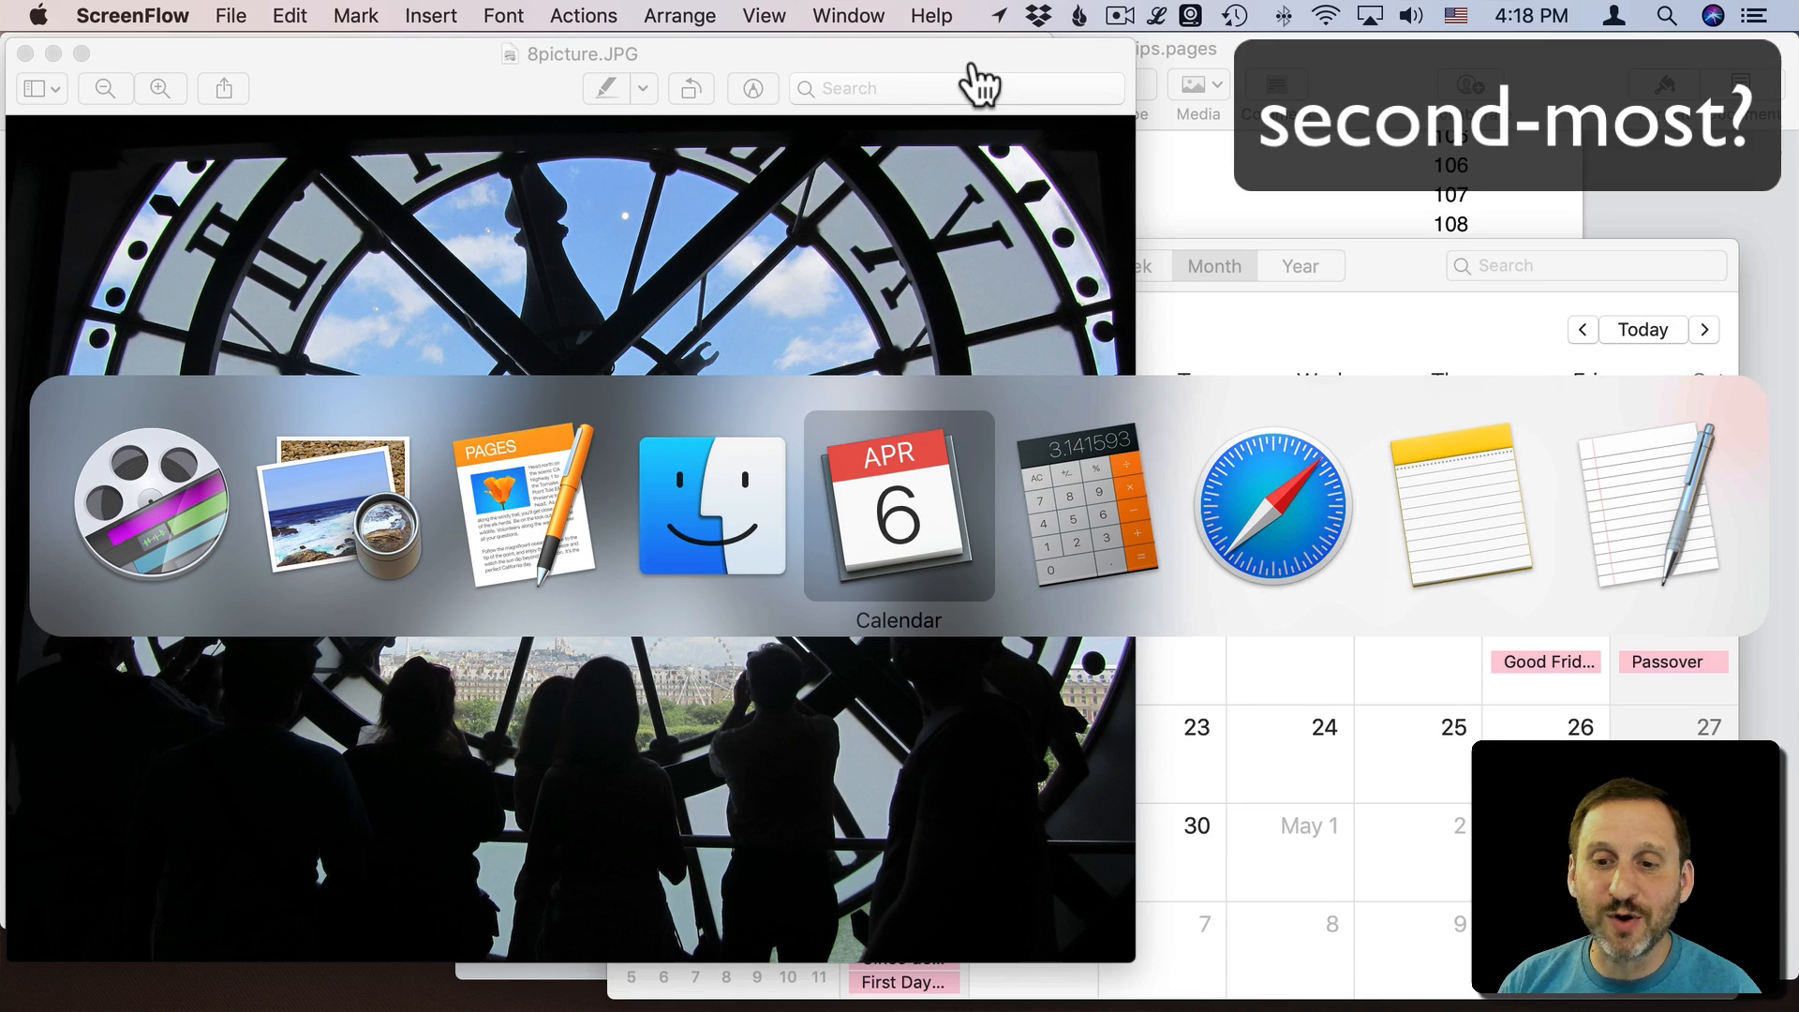
- Move to Safari and reveal its hidden macmost.com window with H
{"action": "key", "text": "Tab"}
{"action": "key", "text": "Tab"}
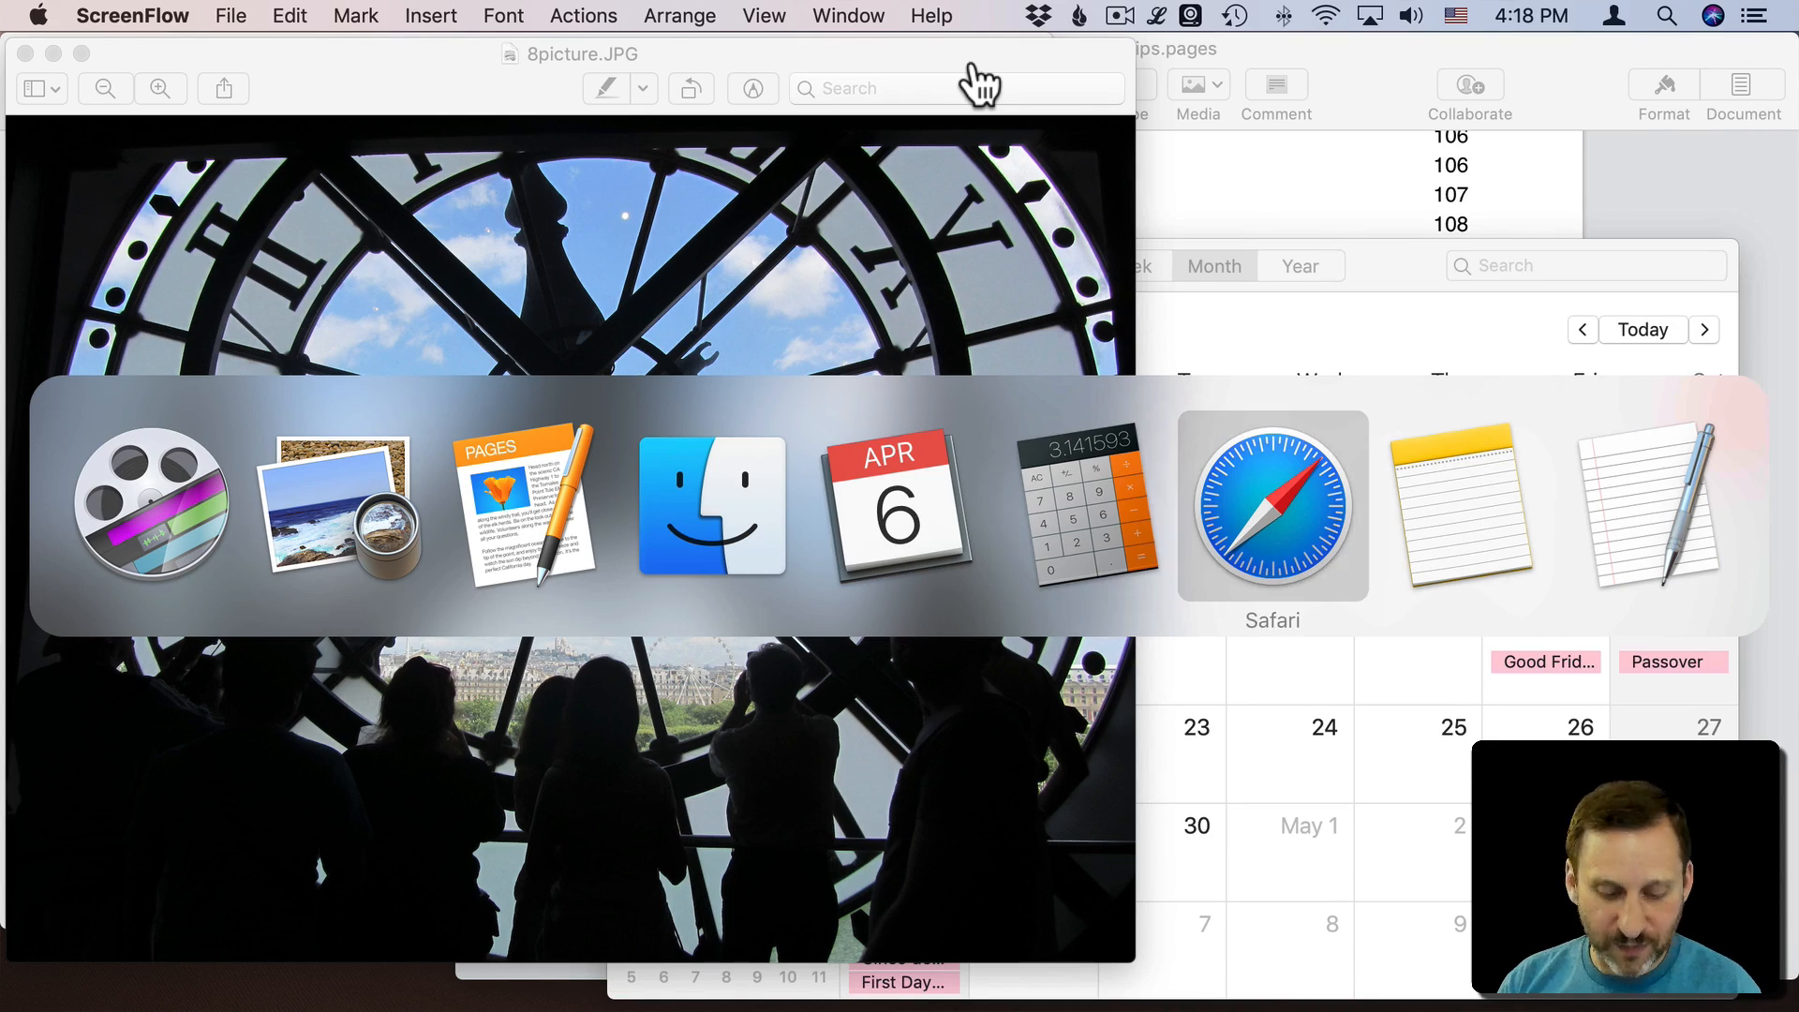
{"action": "key", "text": "h"}
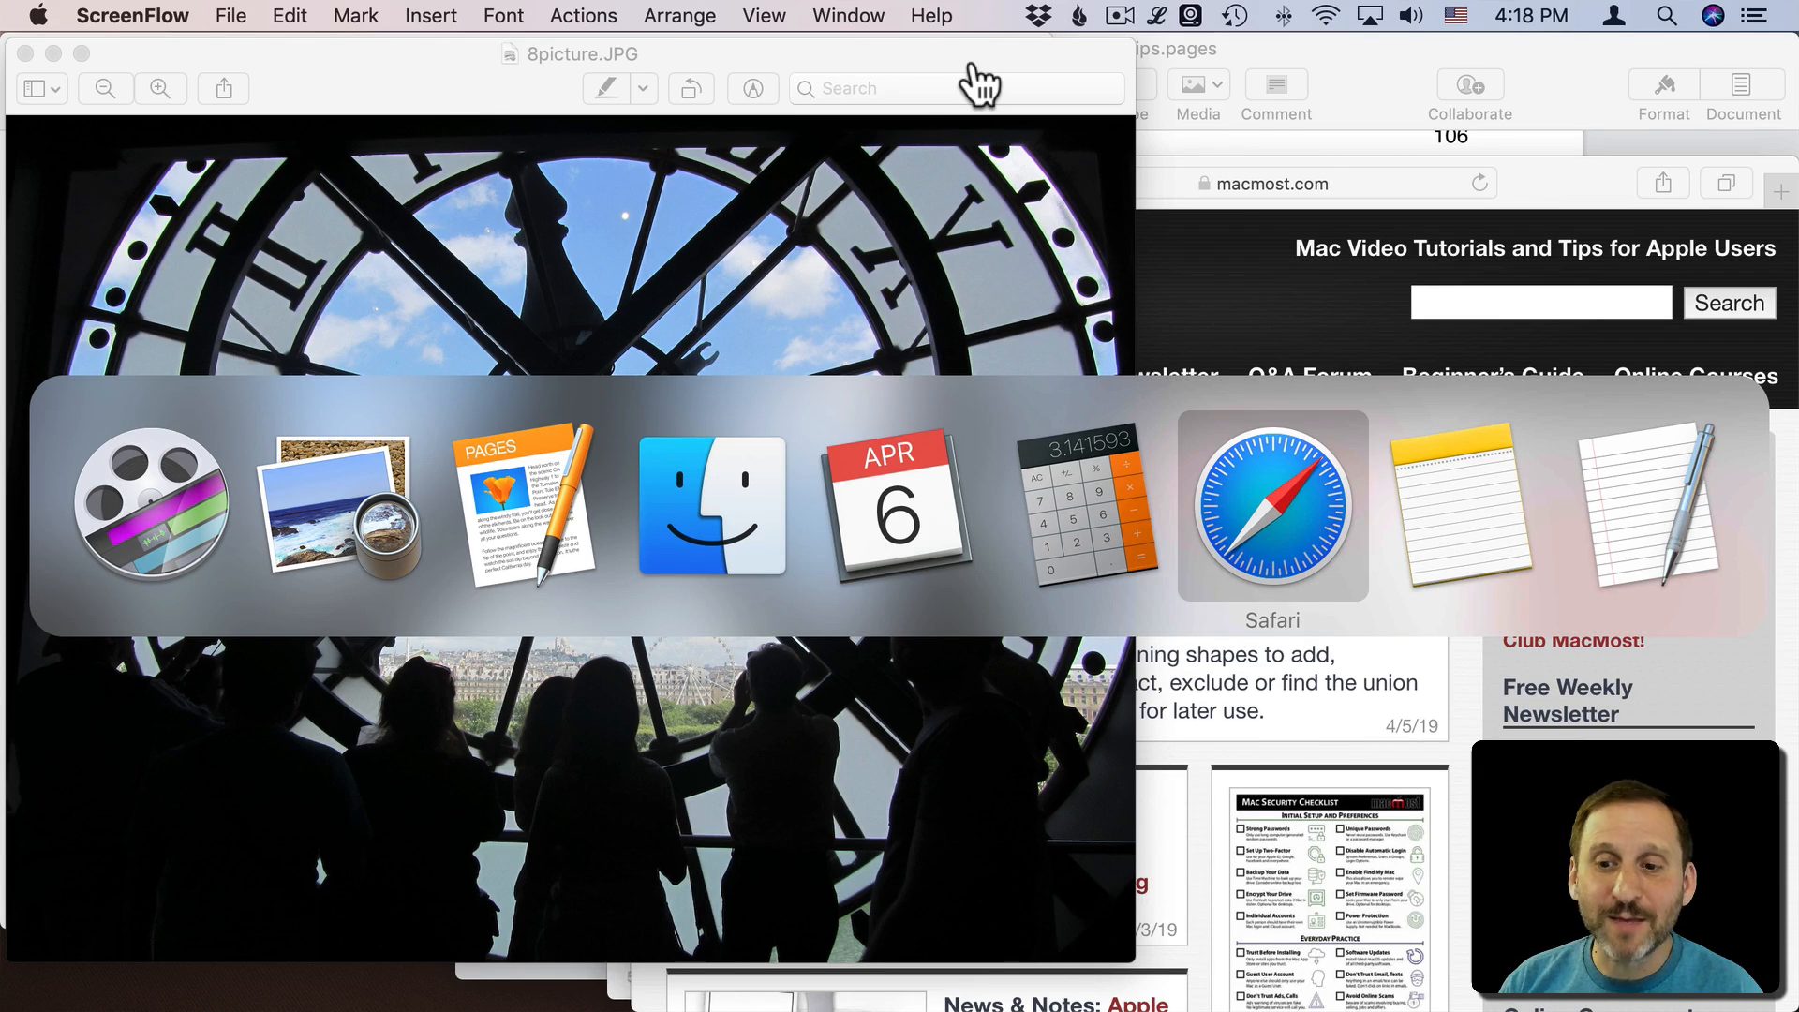
- Highlight Notes in the switcher and quit it with Q
{"action": "key", "text": "Tab"}
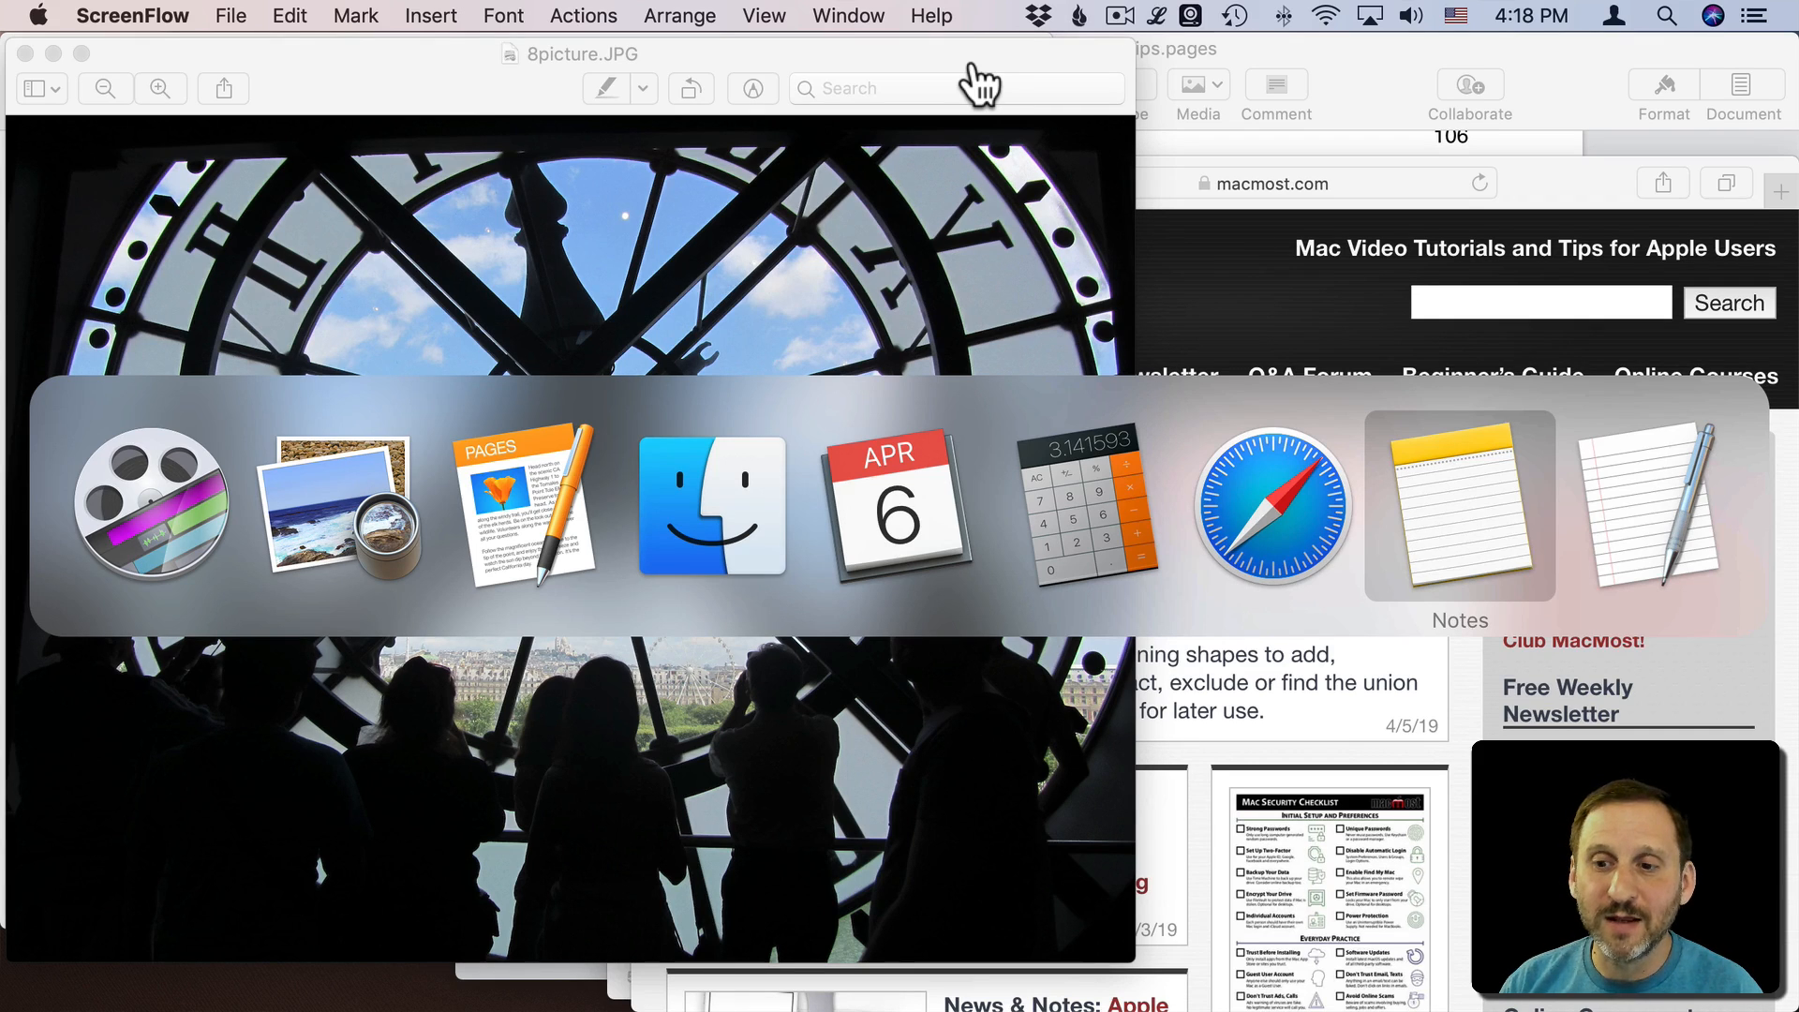
{"action": "key", "text": "q"}
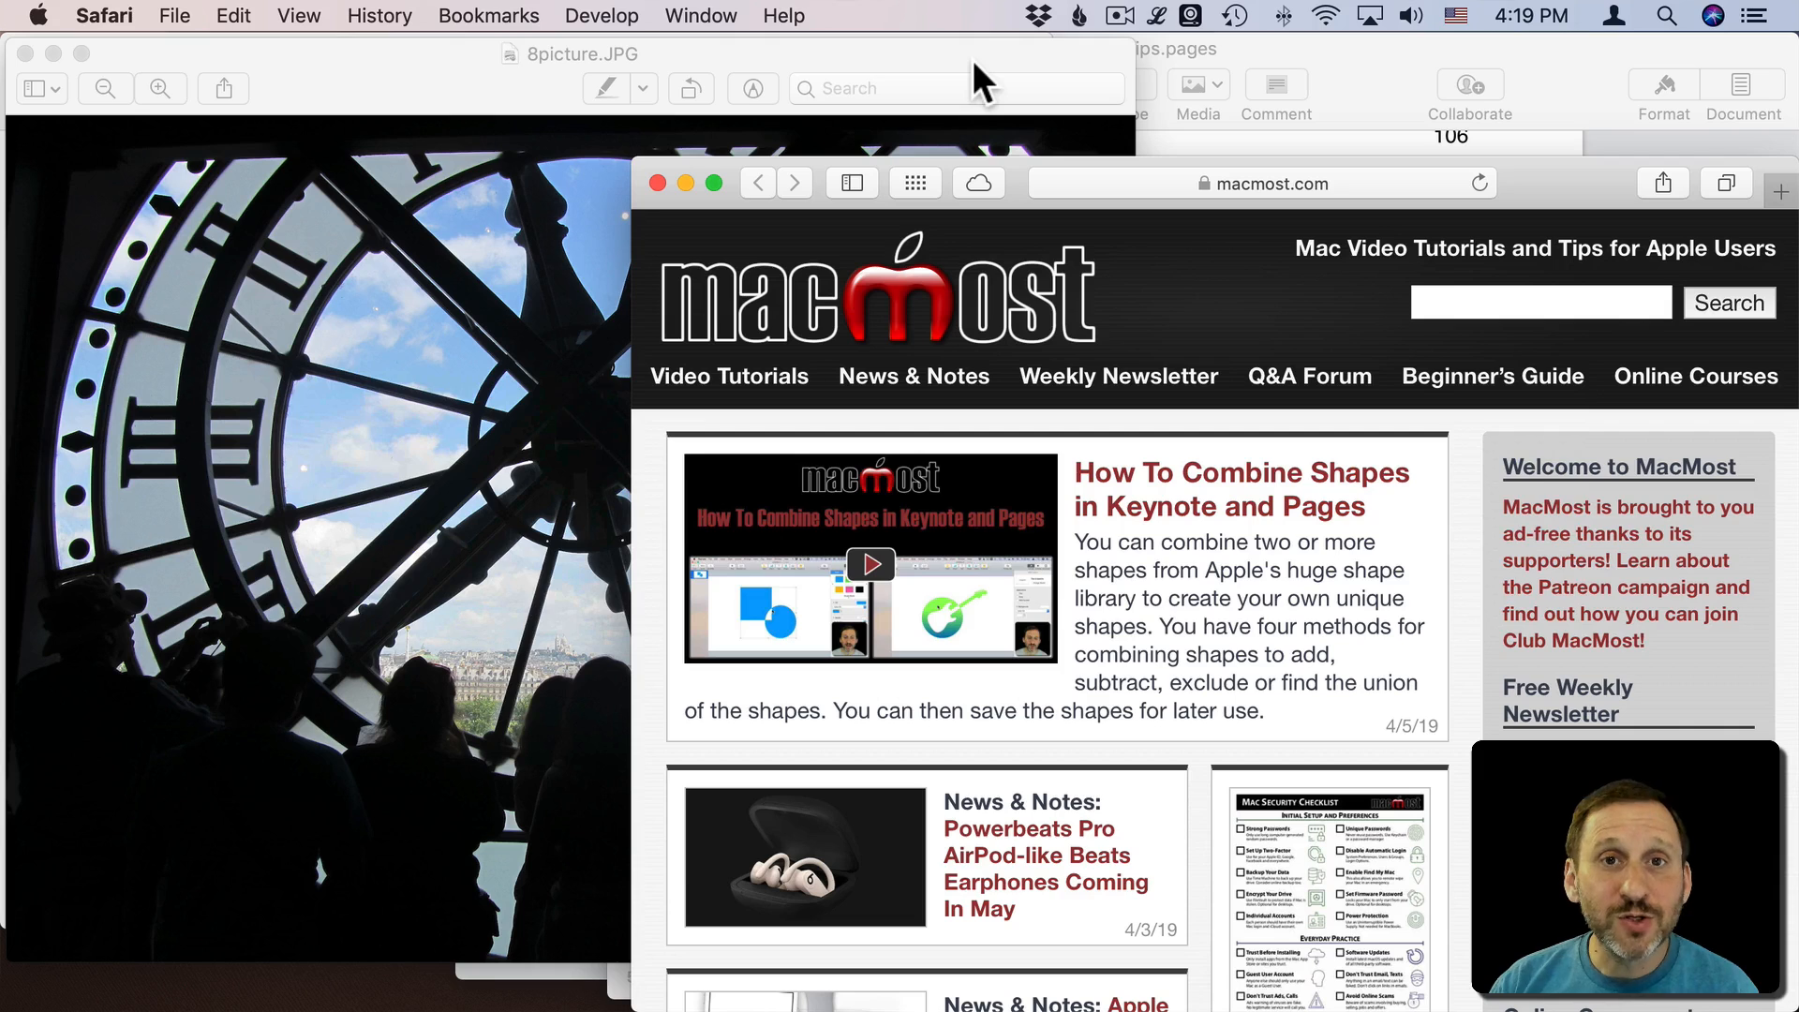
- Highlight Pages in the switcher and enter App Exposé showing its windows and recent documents
{"action": "key", "text": "super+Tab"}
{"action": "key", "text": "Tab"}
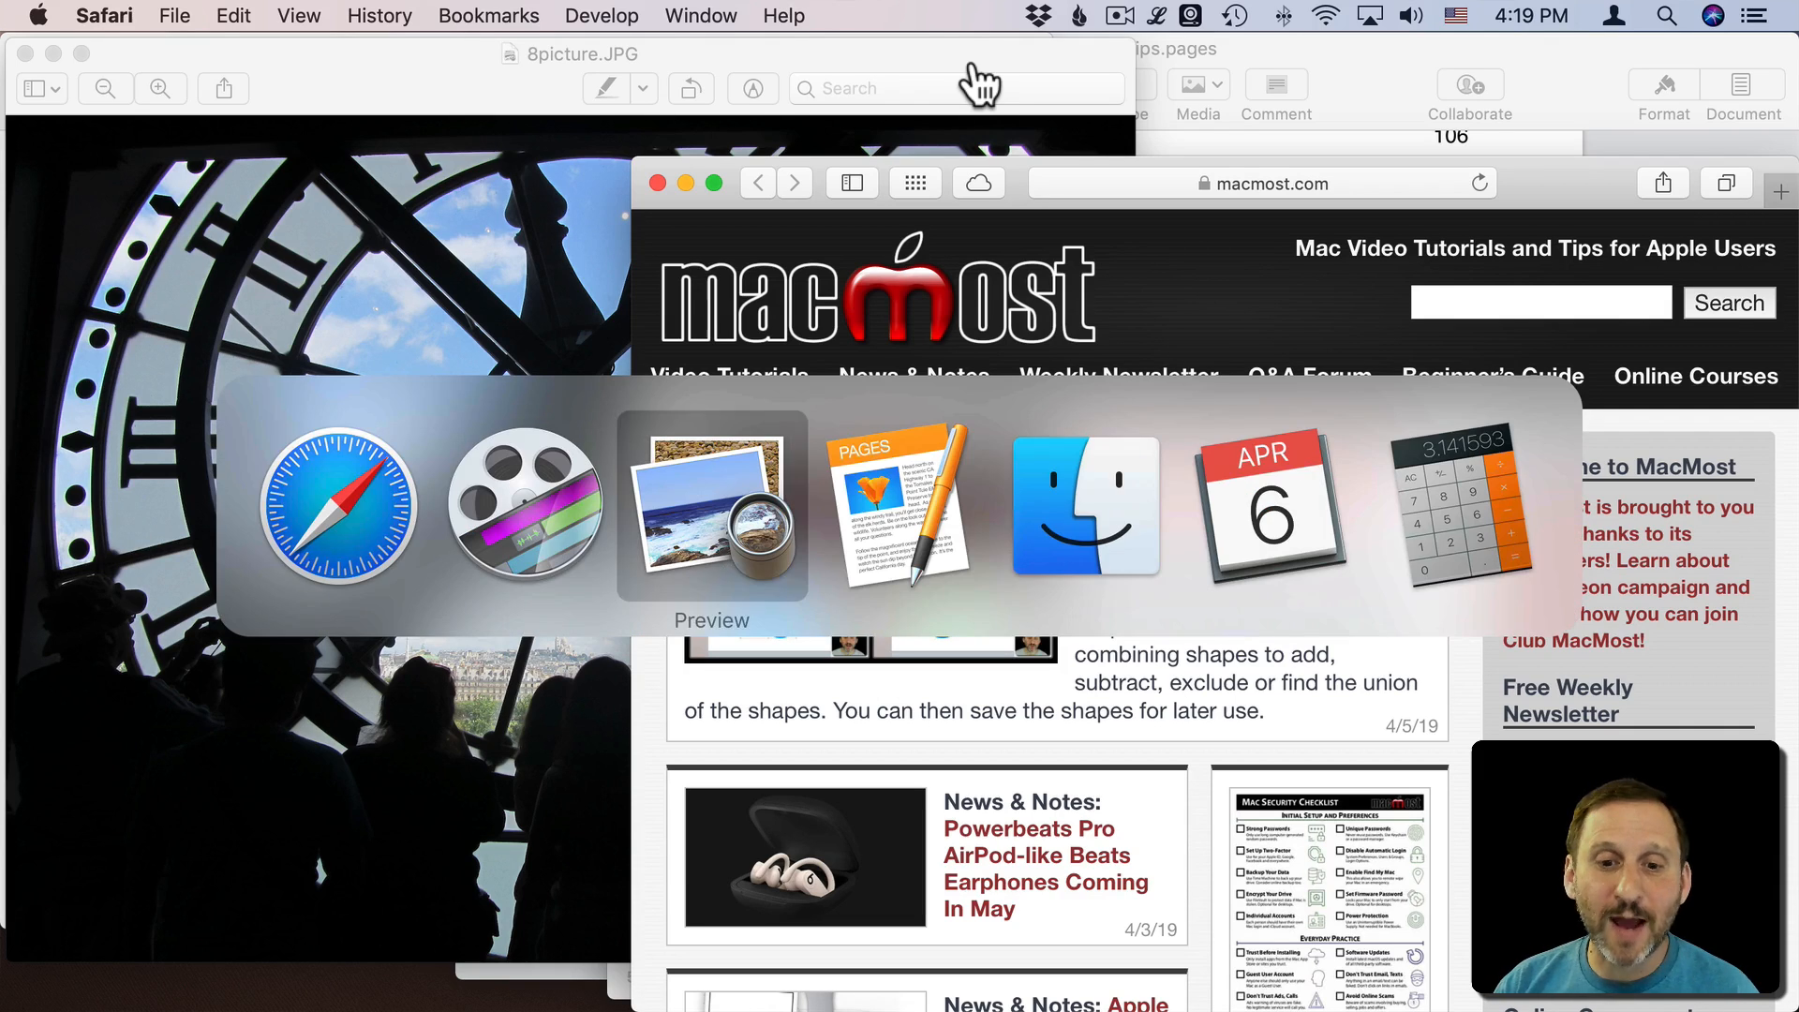
{"action": "key", "text": "Tab"}
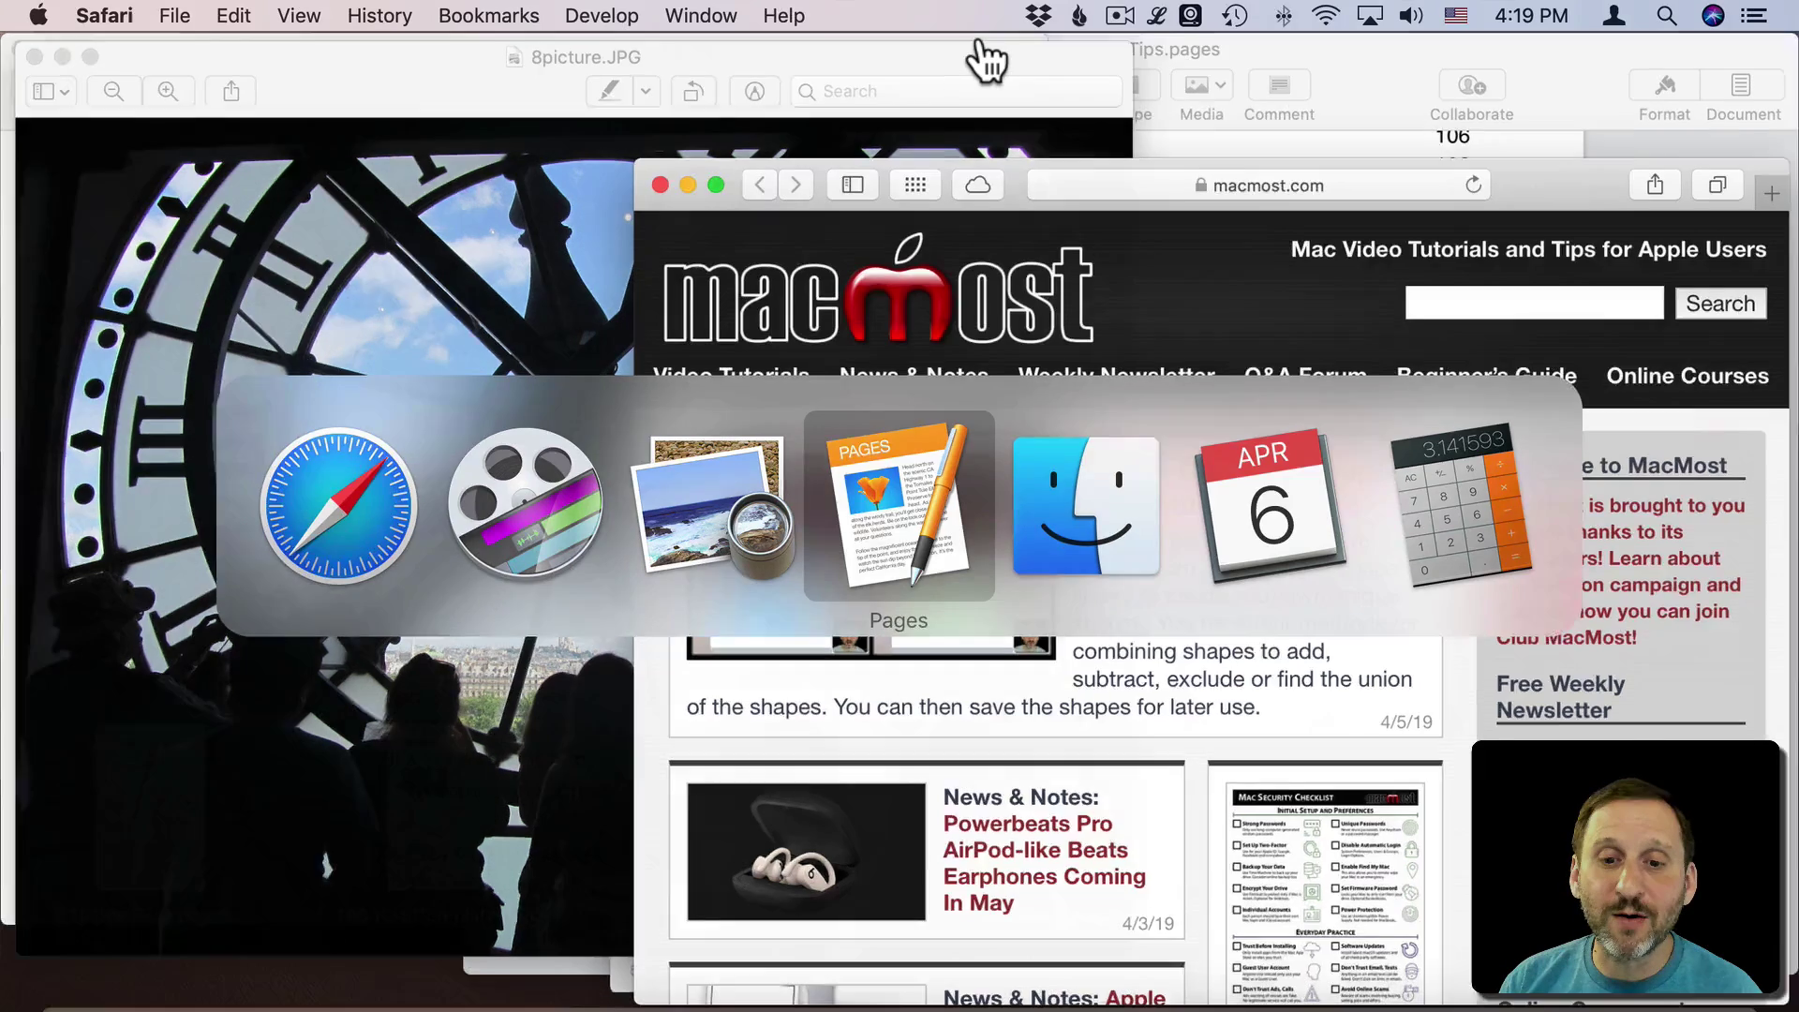
{"action": "key", "text": "Down"}
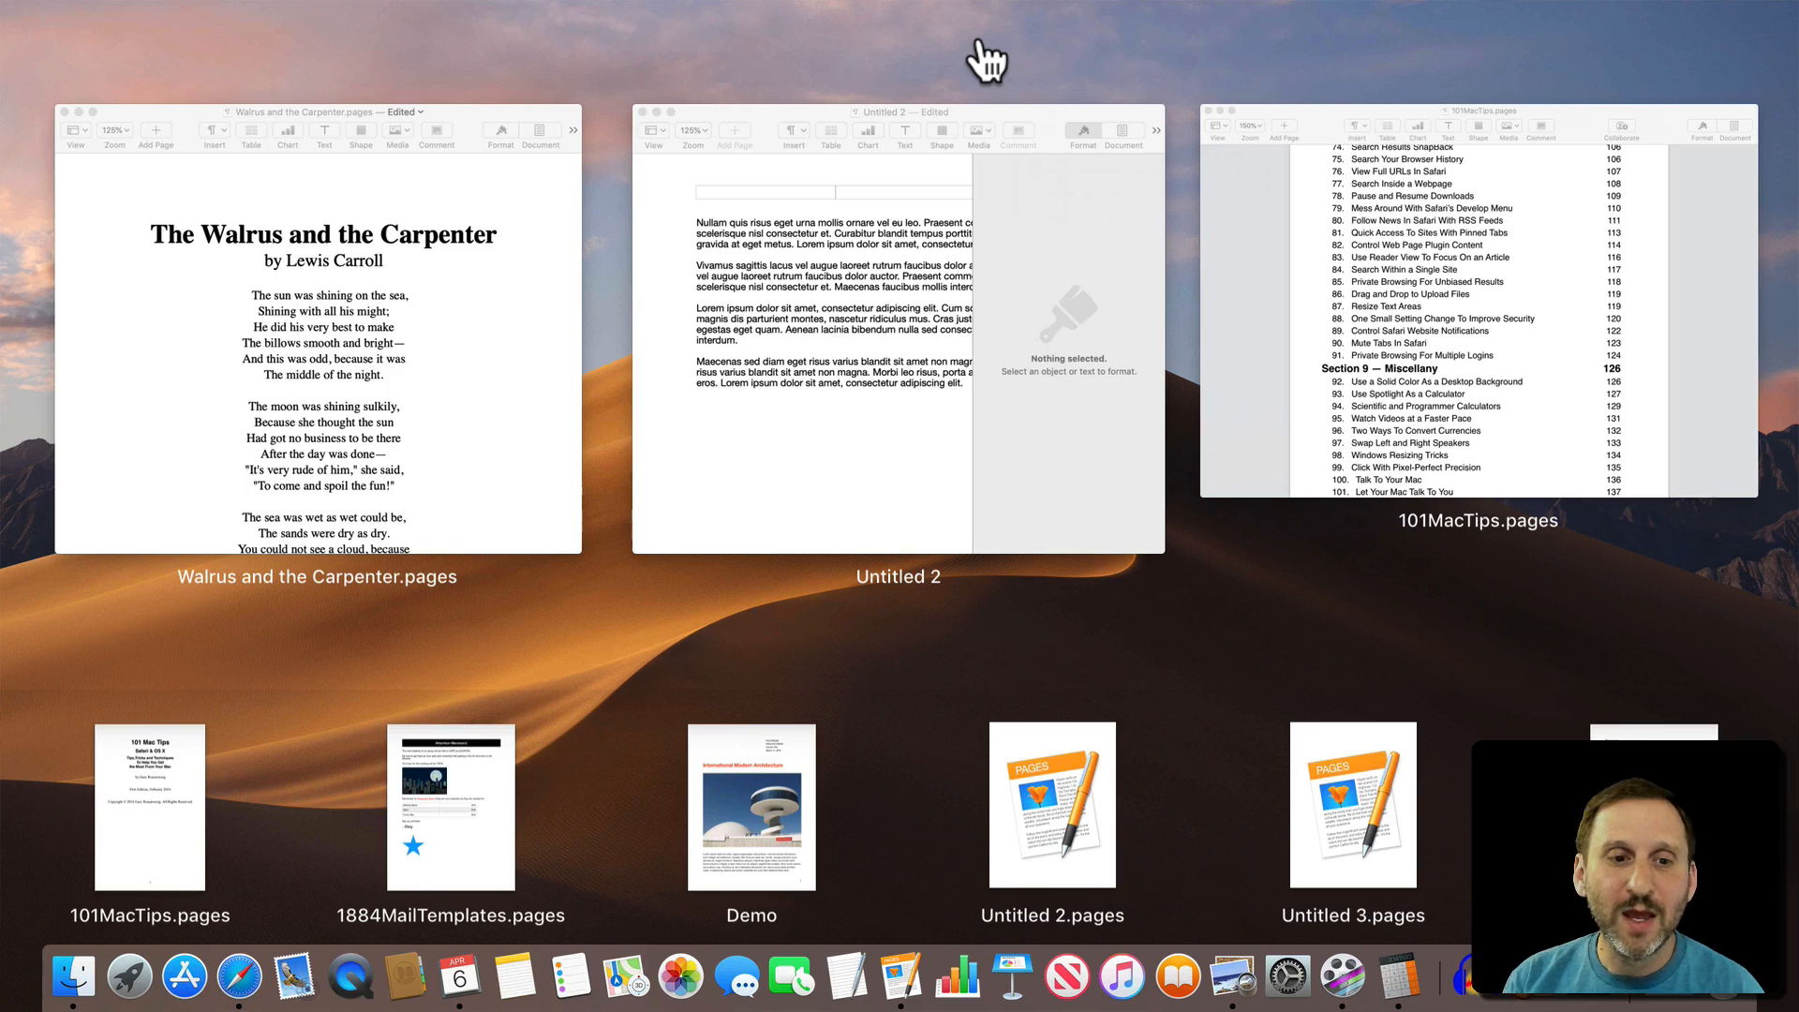
- Arrow through the open Pages windows toward the recent Untitled 2.pages document
{"action": "key", "text": "Right"}
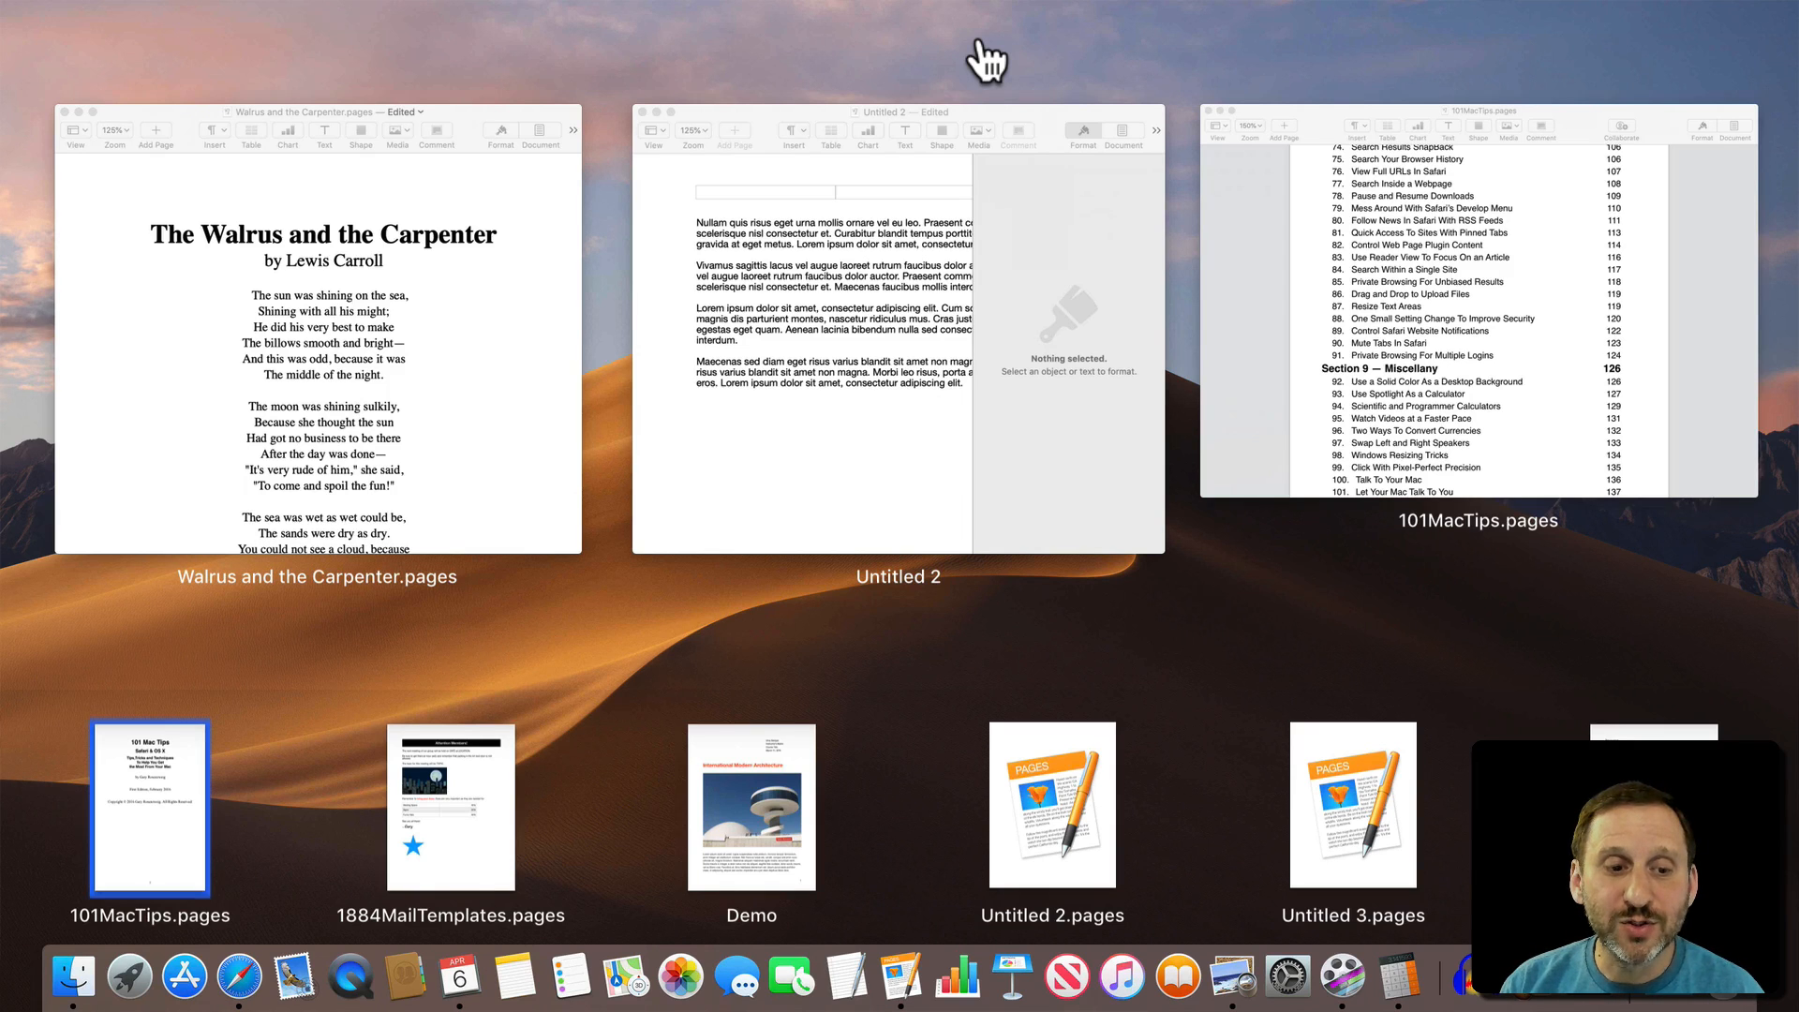
{"action": "key", "text": "Right"}
{"action": "key", "text": "Right"}
{"action": "key", "text": "Up"}
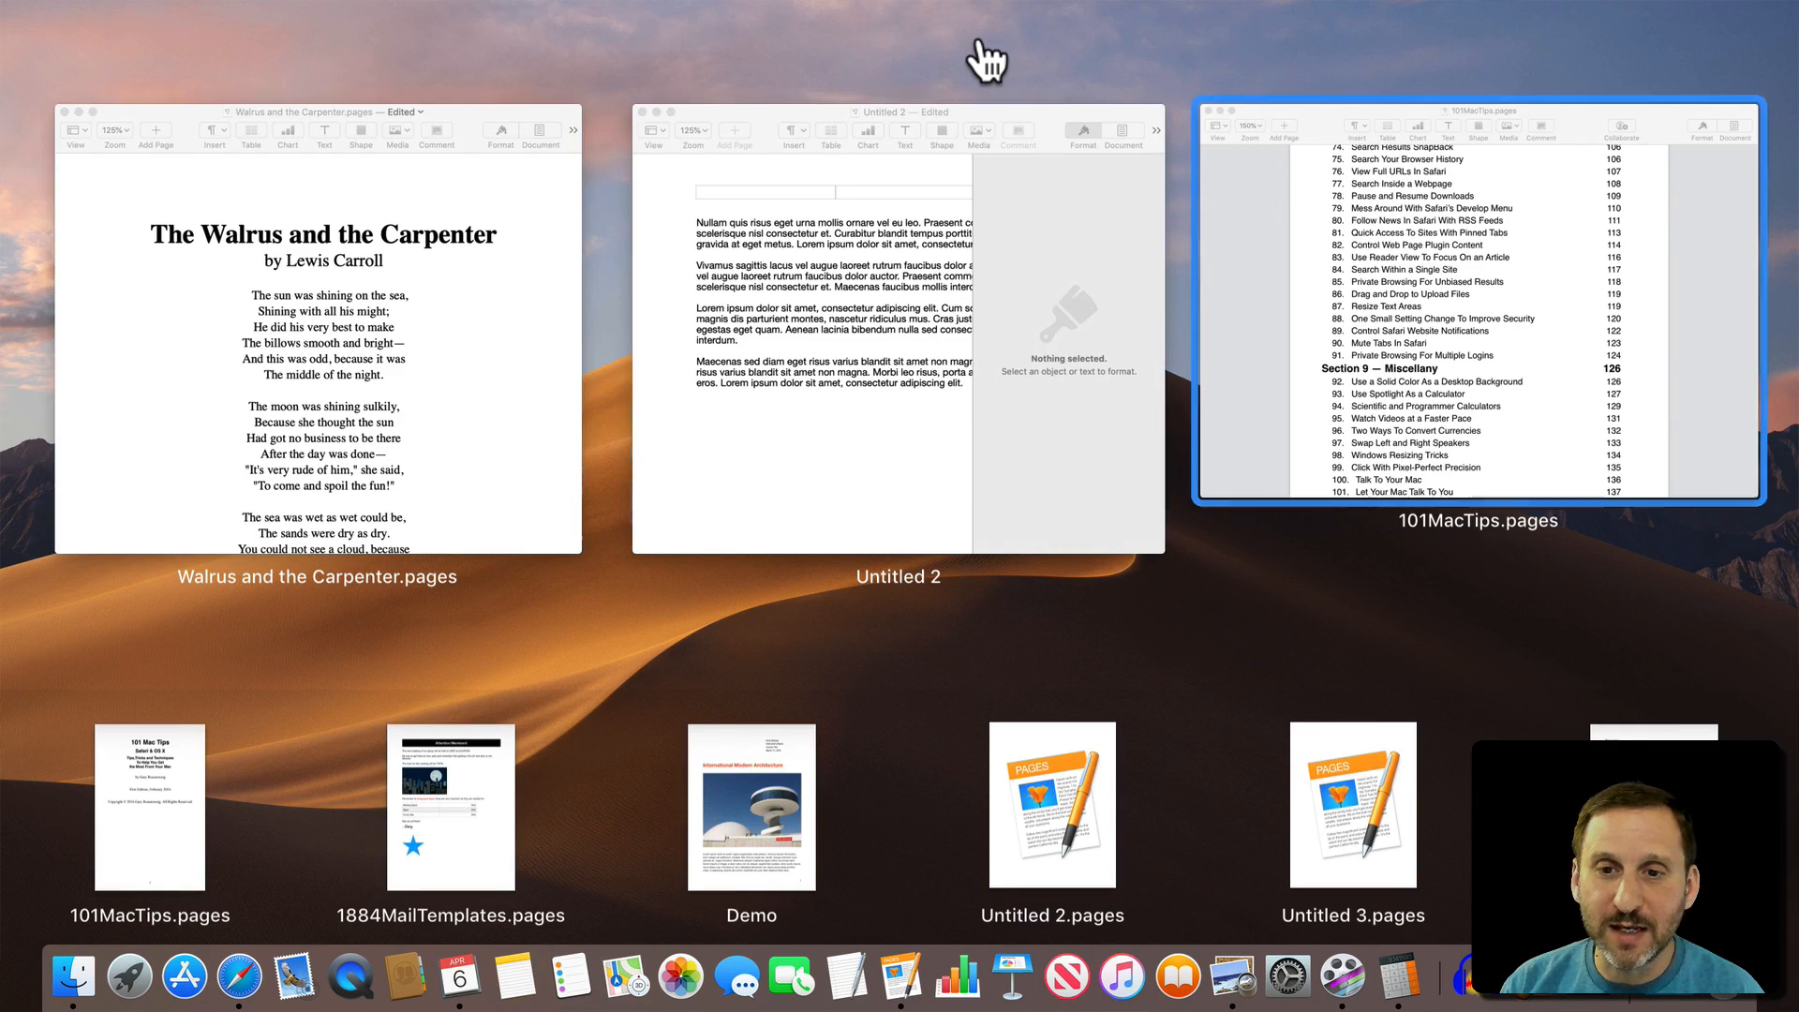
{"action": "key", "text": "Left"}
{"action": "key", "text": "Left"}
{"action": "key", "text": "Down"}
{"action": "key", "text": "Right"}
{"action": "key", "text": "Right"}
{"action": "key", "text": "Right"}
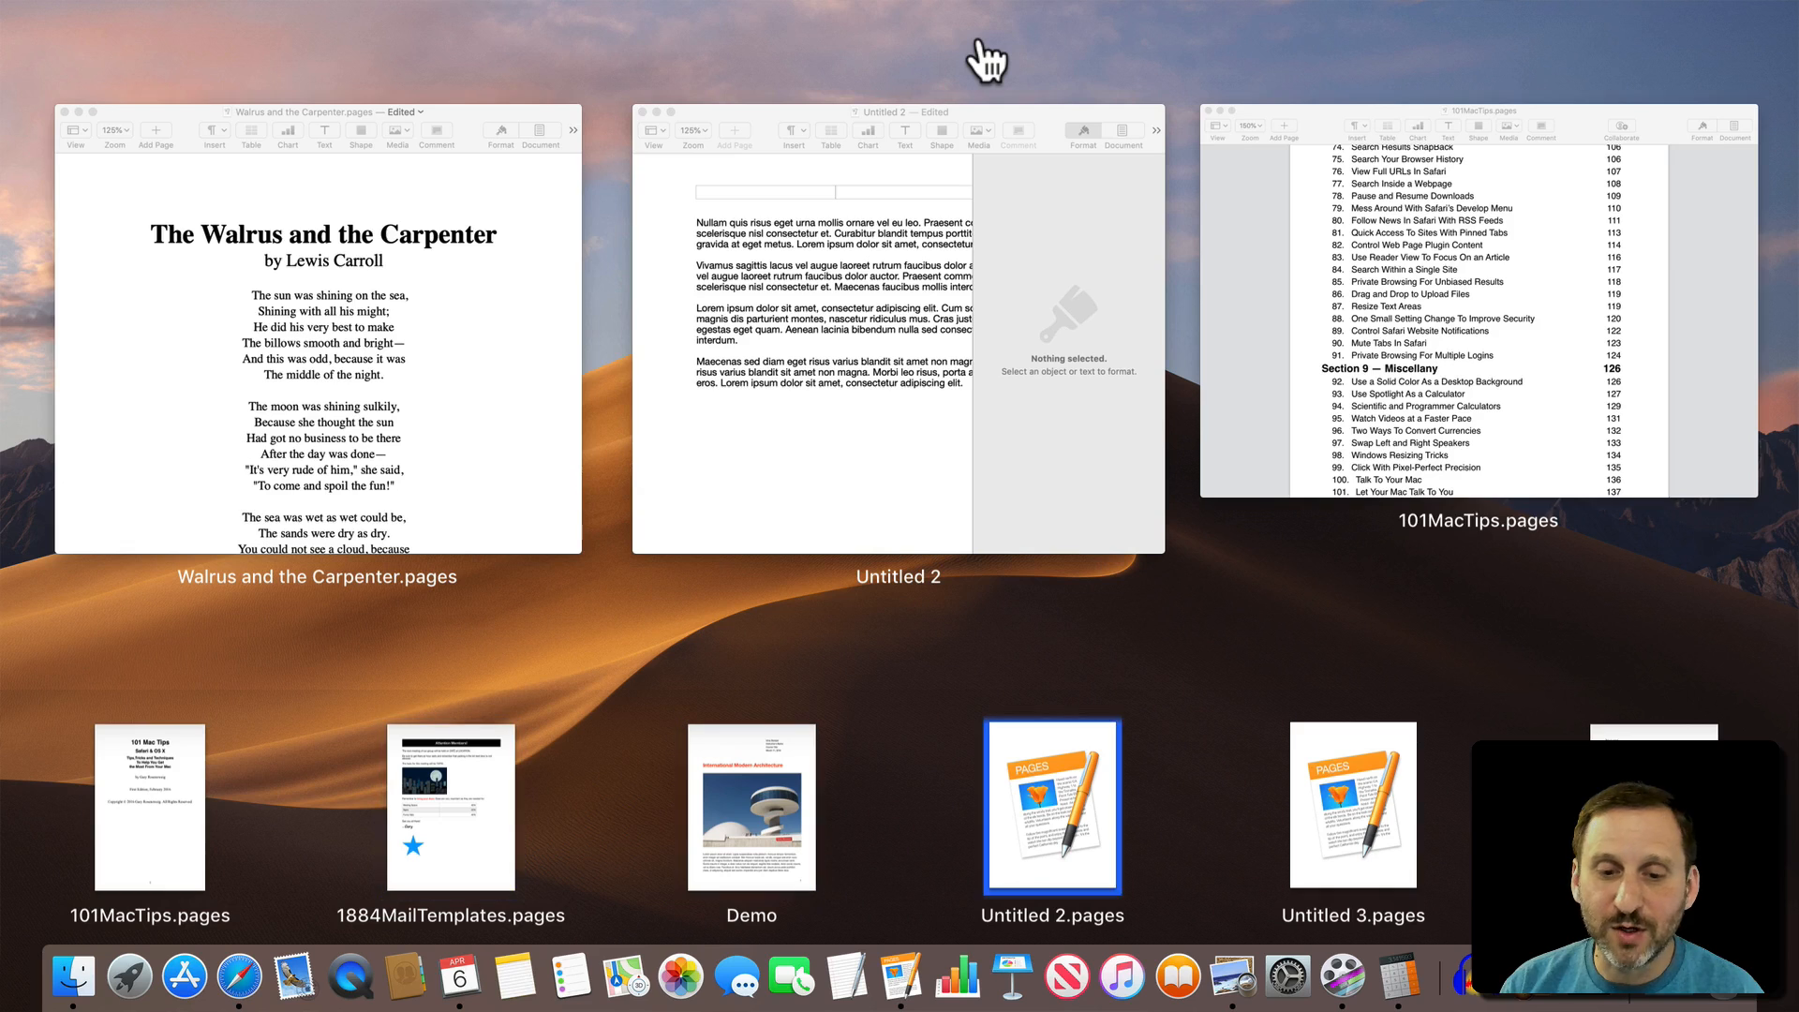
- Cycle back among the open windows between Walrus and the Carpenter and Untitled 2
{"action": "key", "text": "Up"}
{"action": "key", "text": "Right"}
{"action": "key", "text": "Right"}
{"action": "key", "text": "Left"}
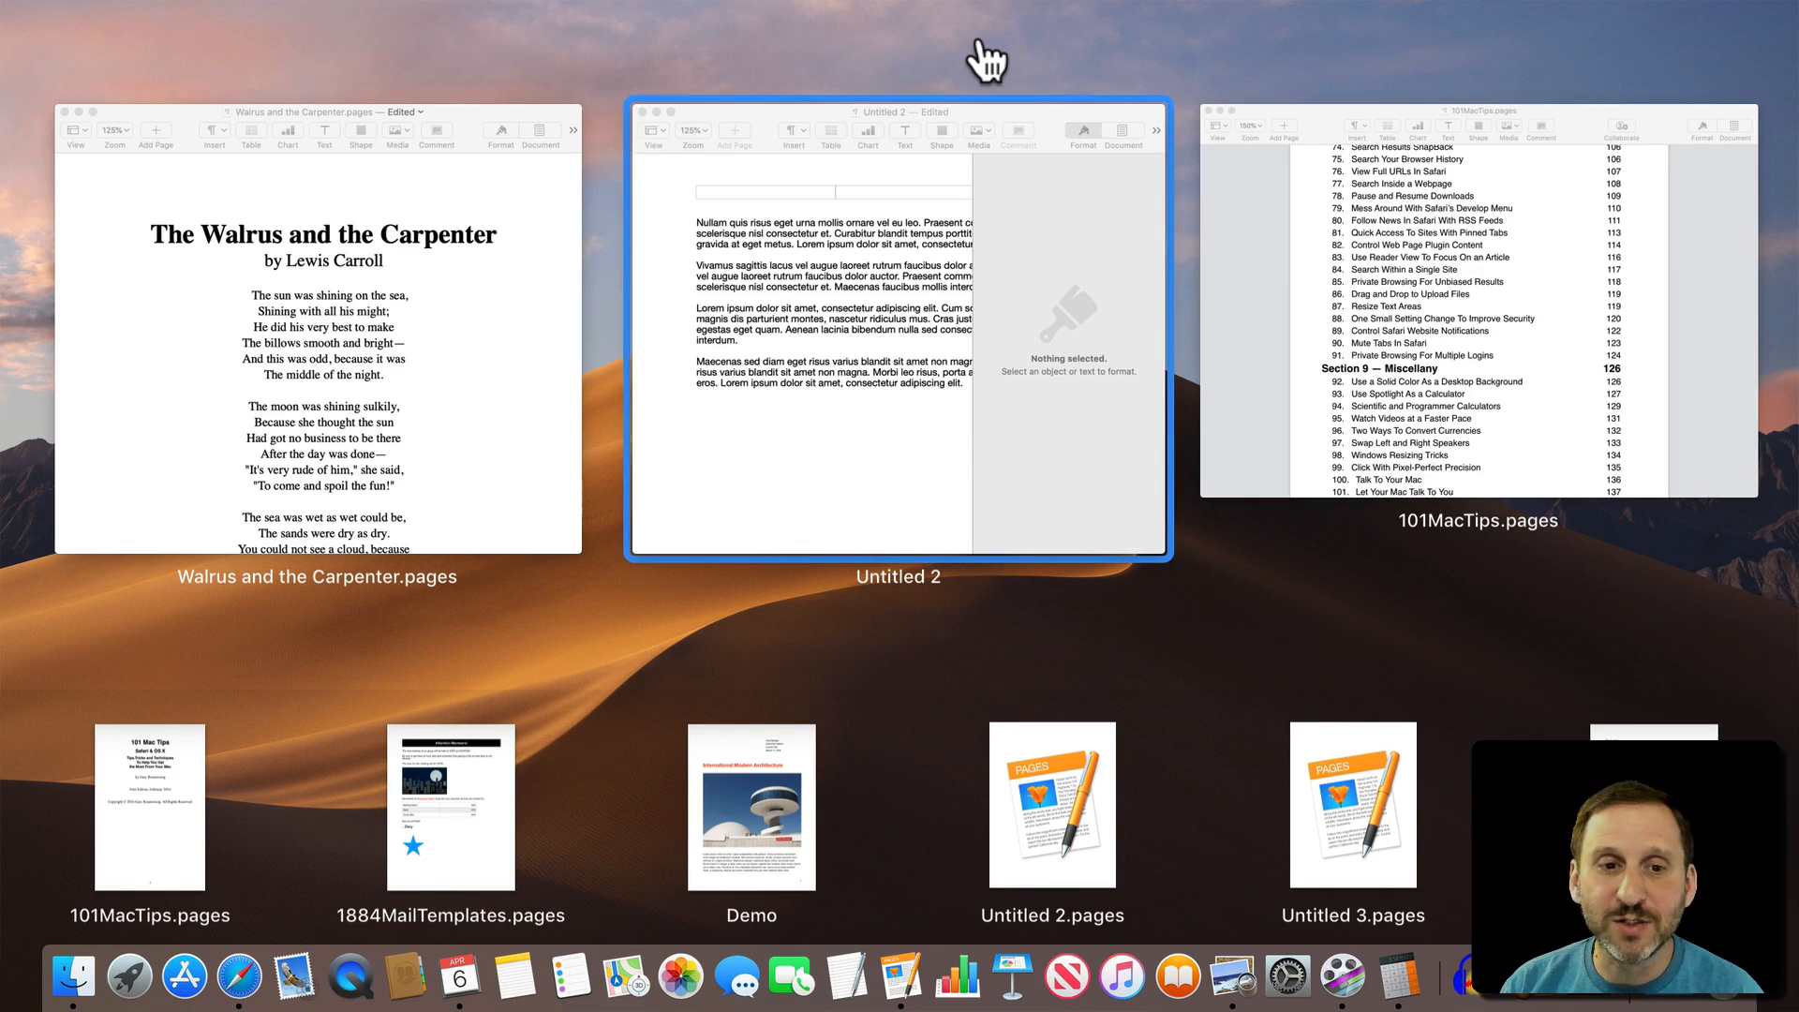
{"action": "key", "text": "Left"}
{"action": "key", "text": "Right"}
{"action": "key", "text": "Left"}
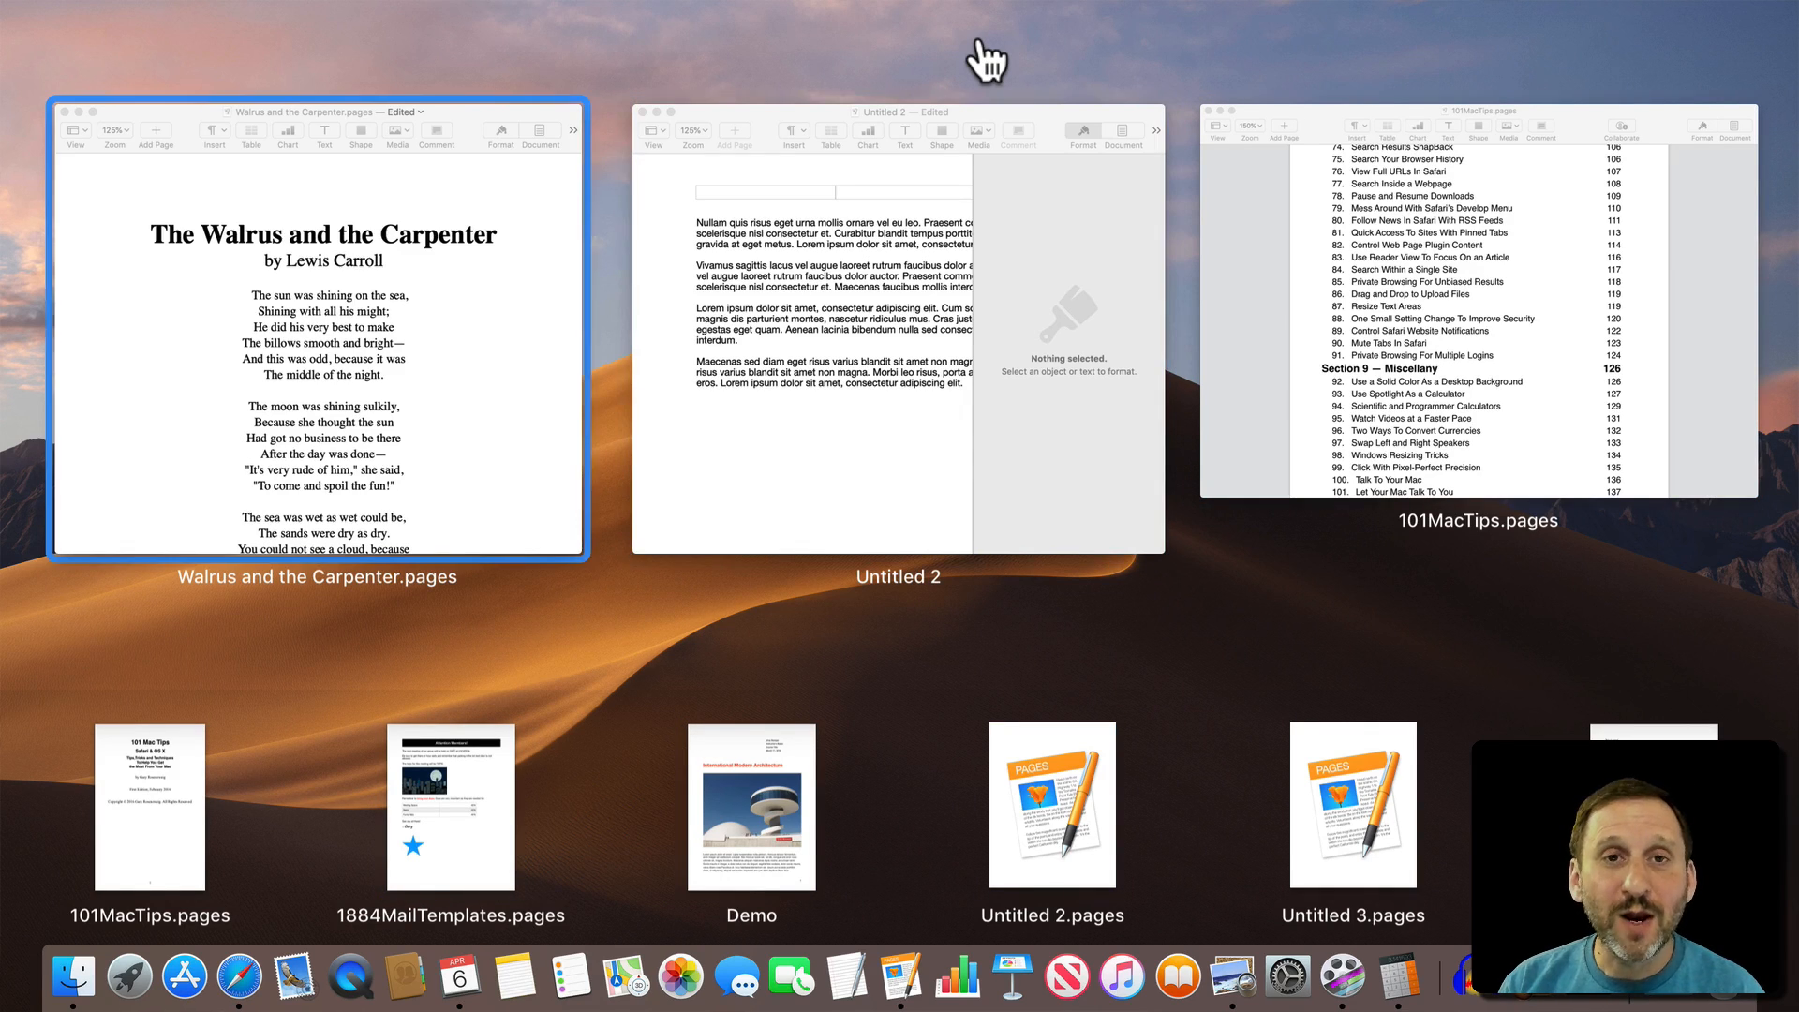
{"action": "key", "text": "Right"}
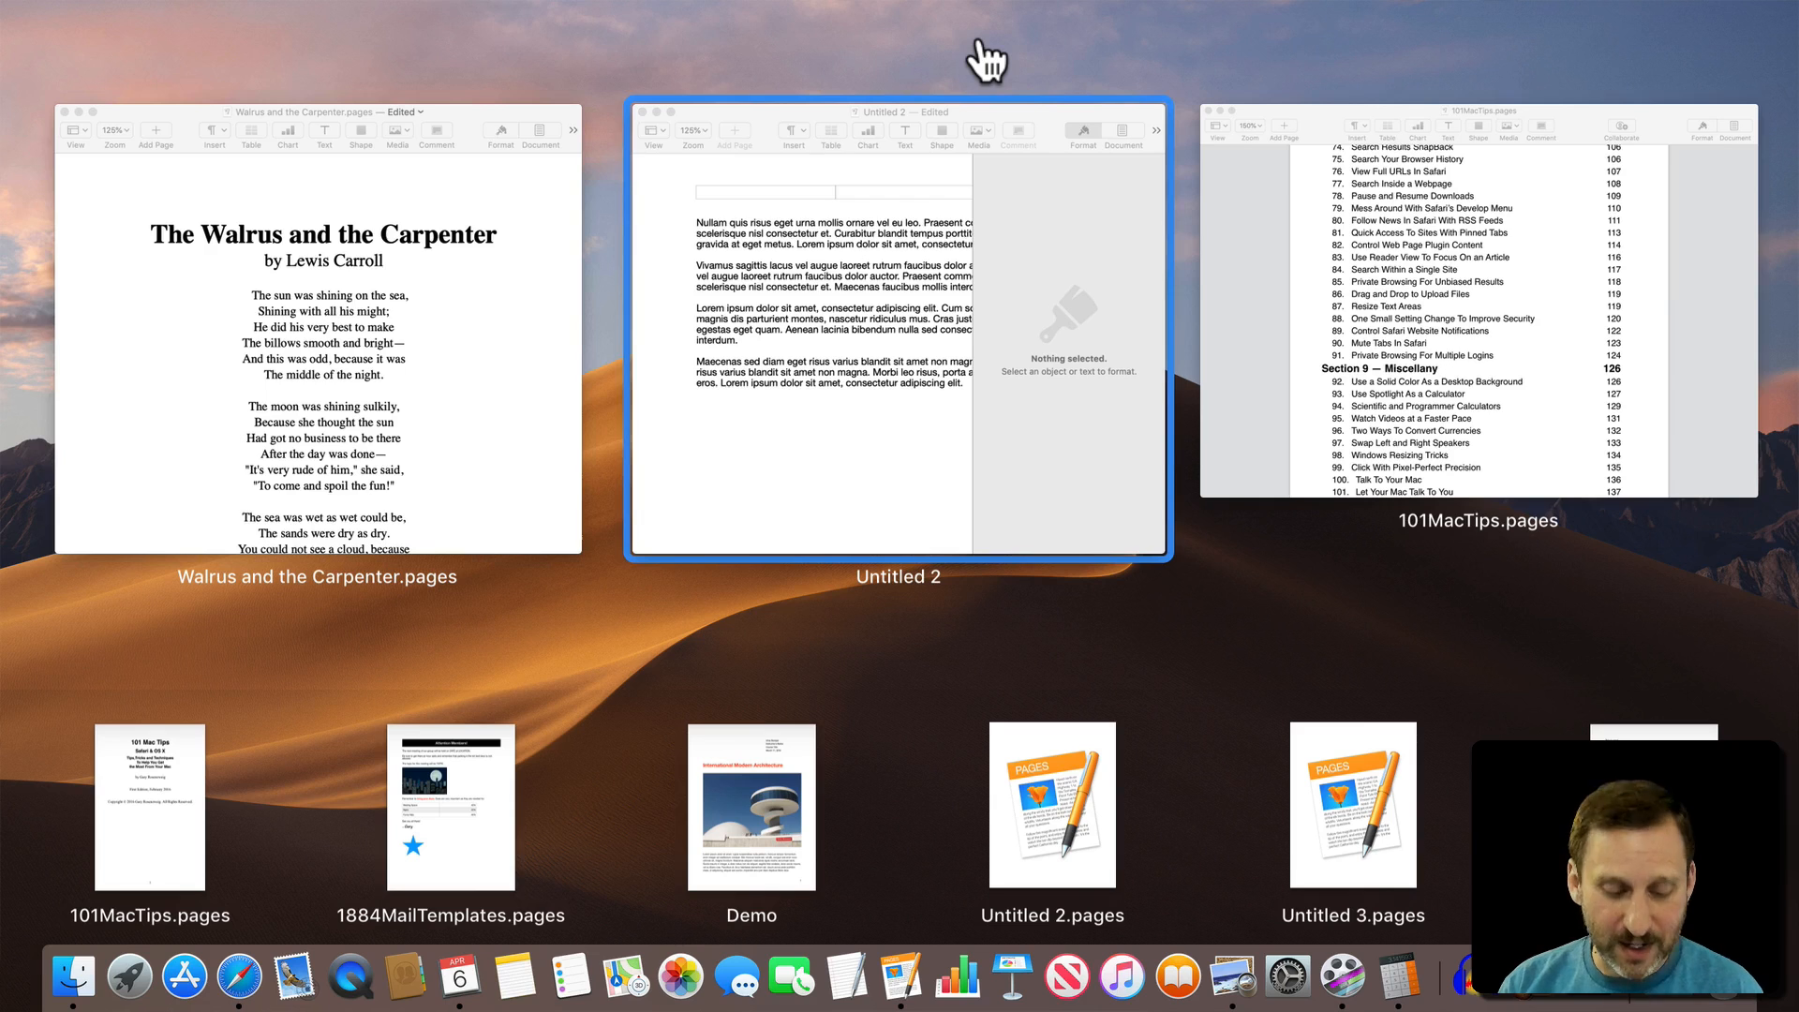
- Bring Untitled 2 forward, re-enter App Exposé, step between Walrus and Untitled 2, and open Untitled 2 again
{"action": "key", "text": "Return"}
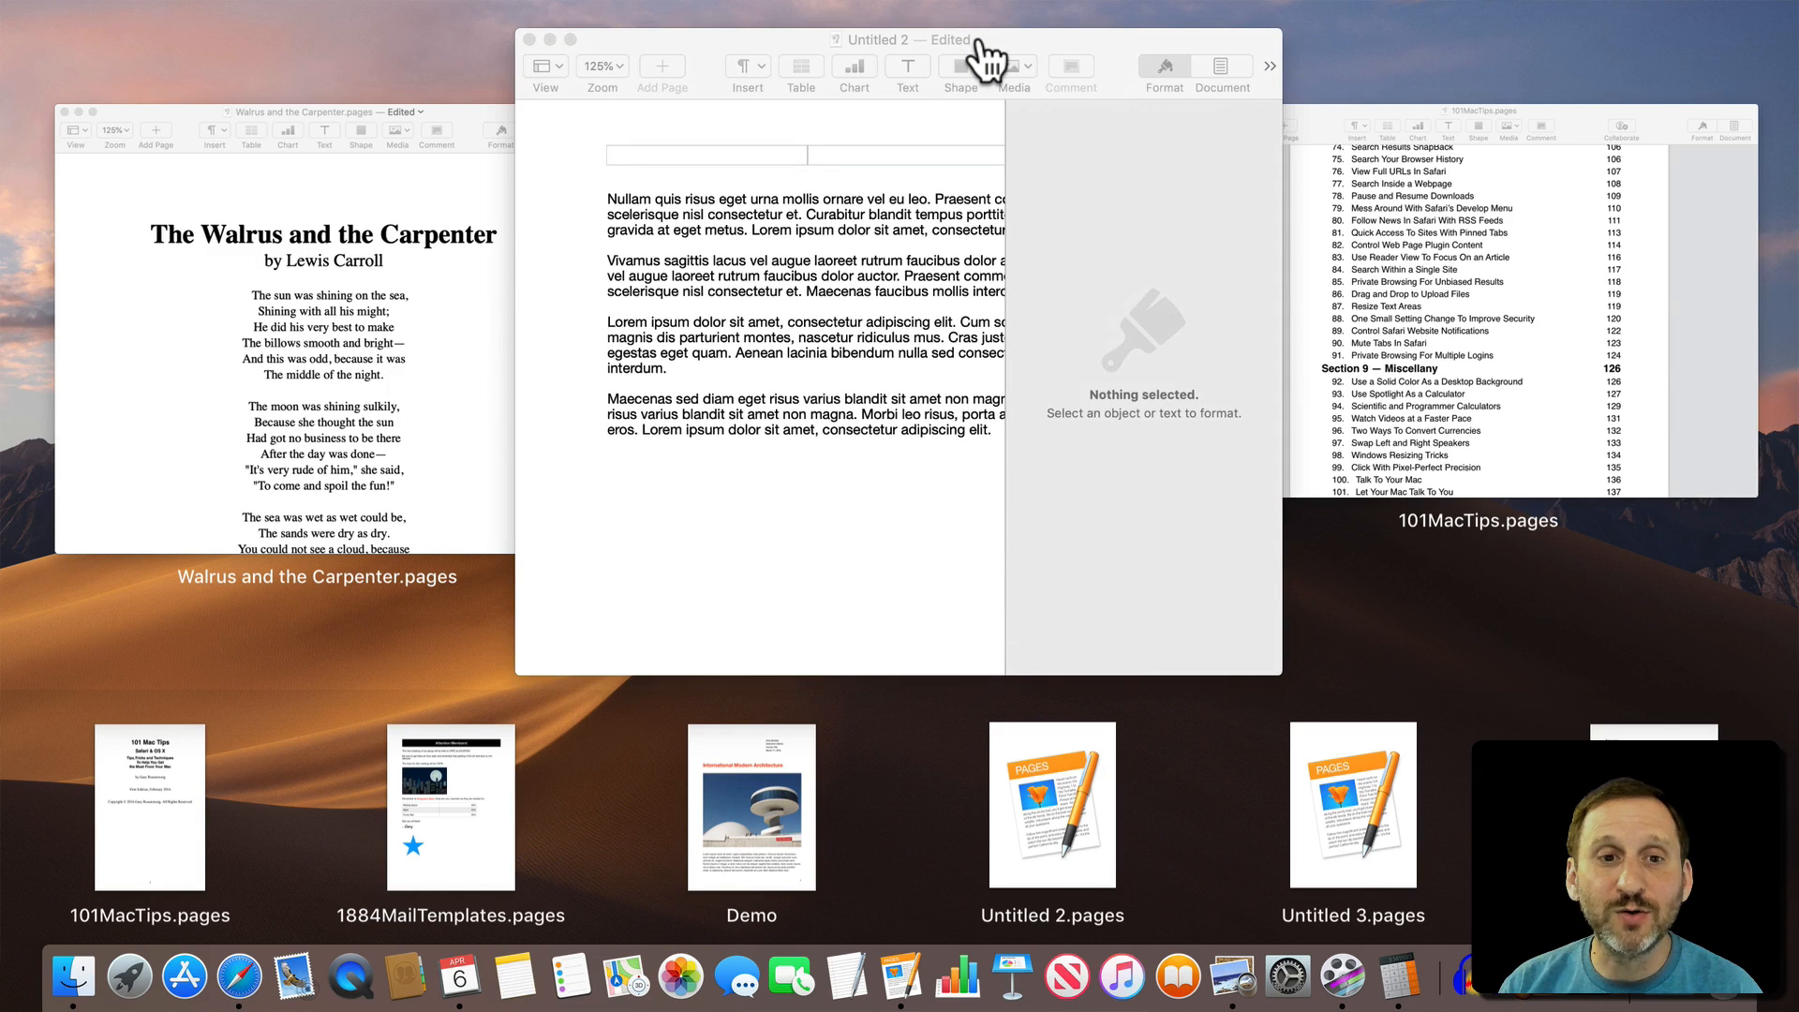
{"action": "key", "text": "ctrl+Down"}
{"action": "key", "text": "Left"}
{"action": "key", "text": "Right"}
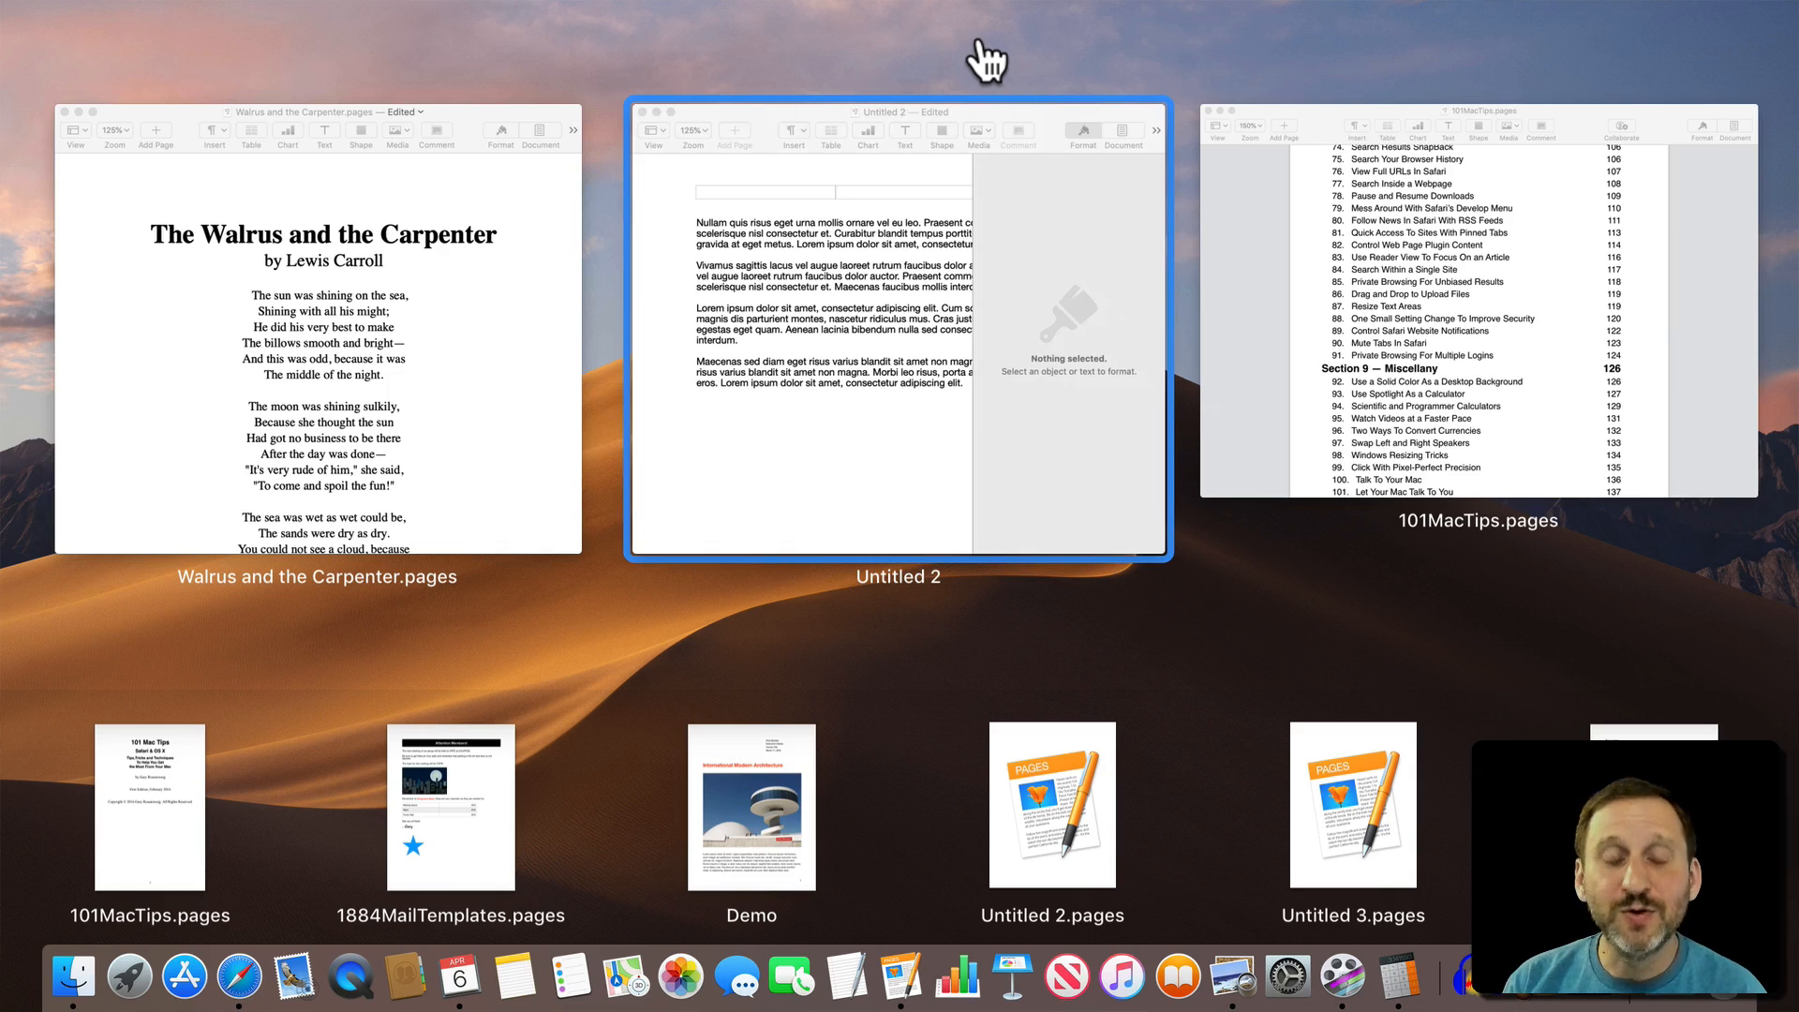
{"action": "key", "text": "Return"}
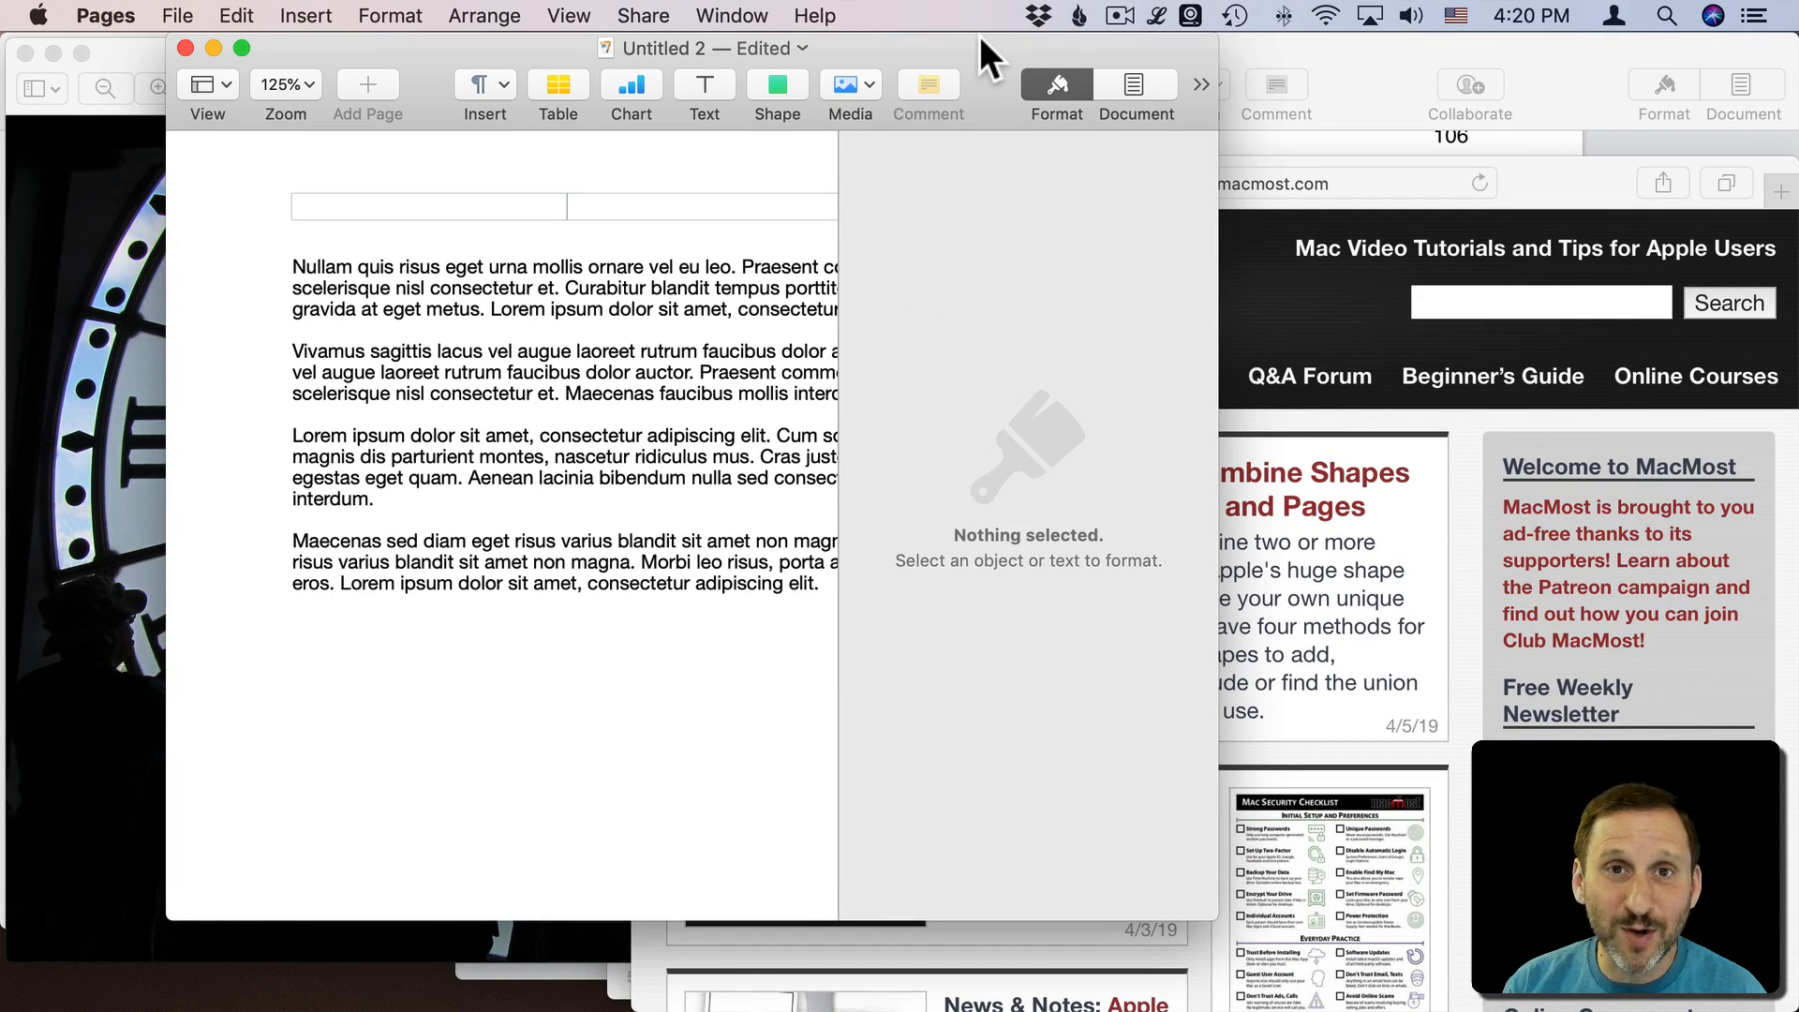
- Cycle the switcher back to Pages and enter App Exposé for its windows
{"action": "key", "text": "super+Tab"}
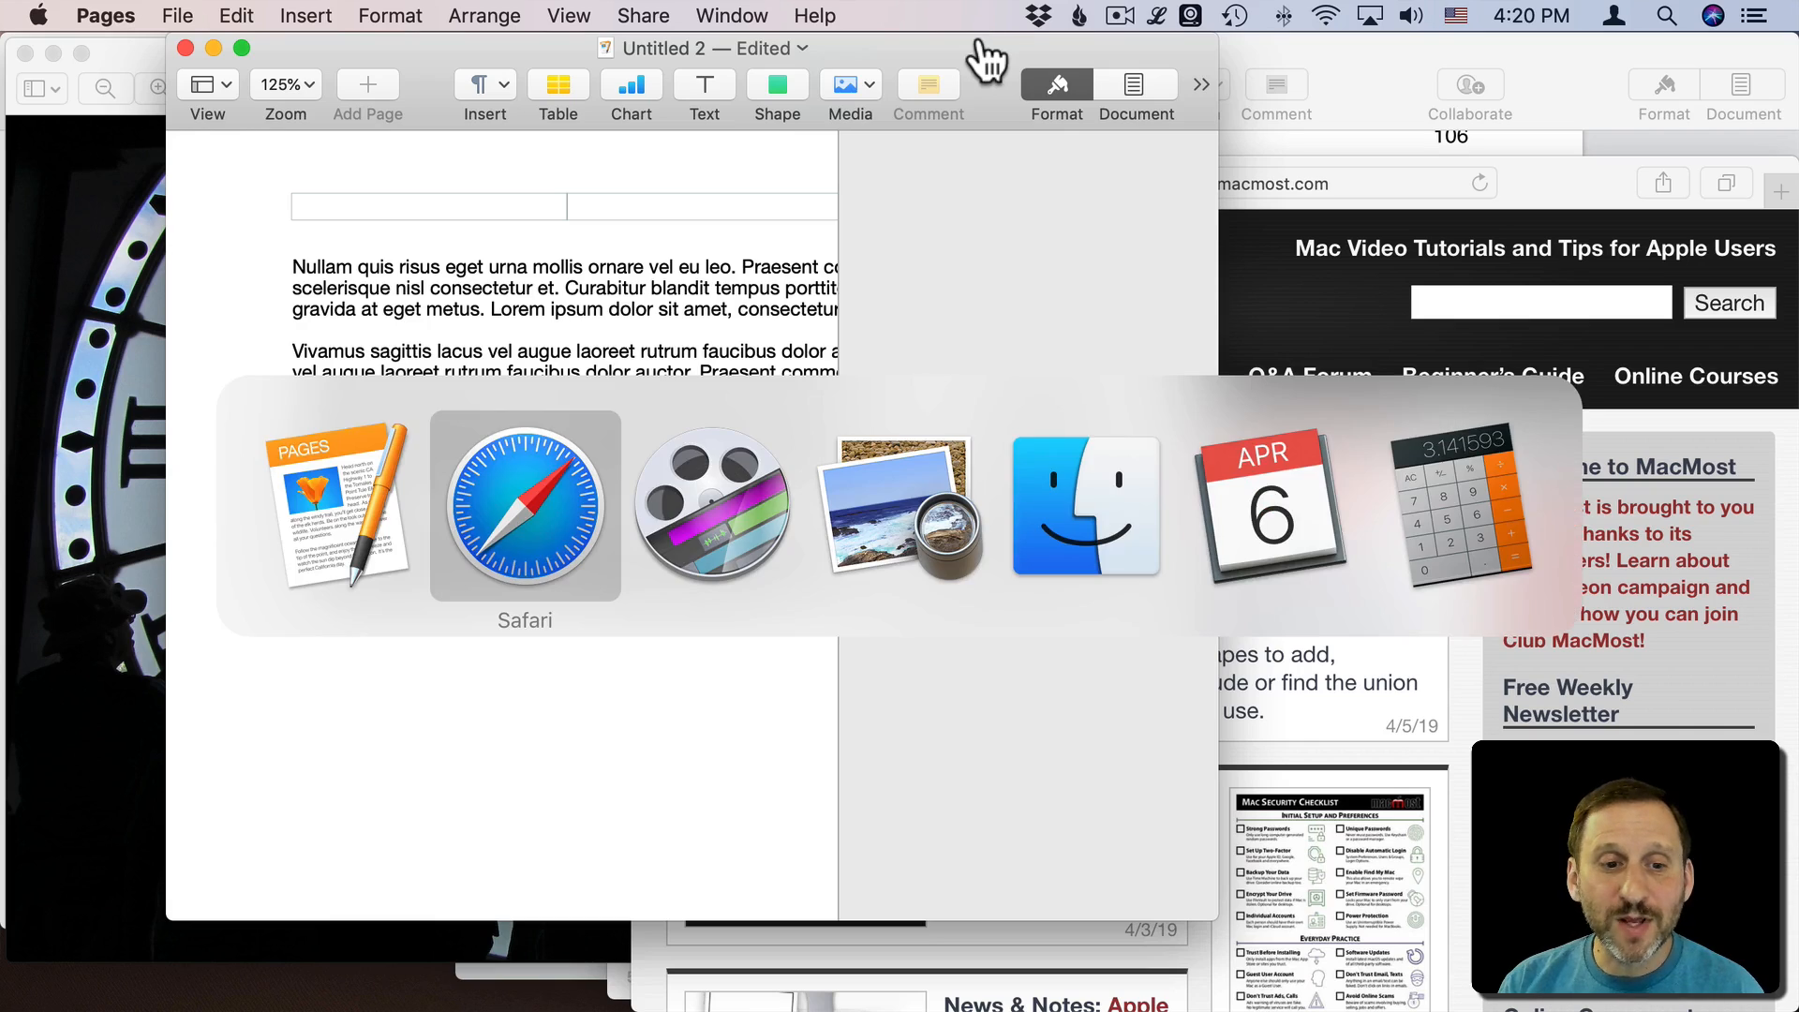
{"action": "key", "text": "Tab"}
{"action": "key", "text": "Tab"}
{"action": "key", "text": "Tab"}
{"action": "key", "text": "Tab"}
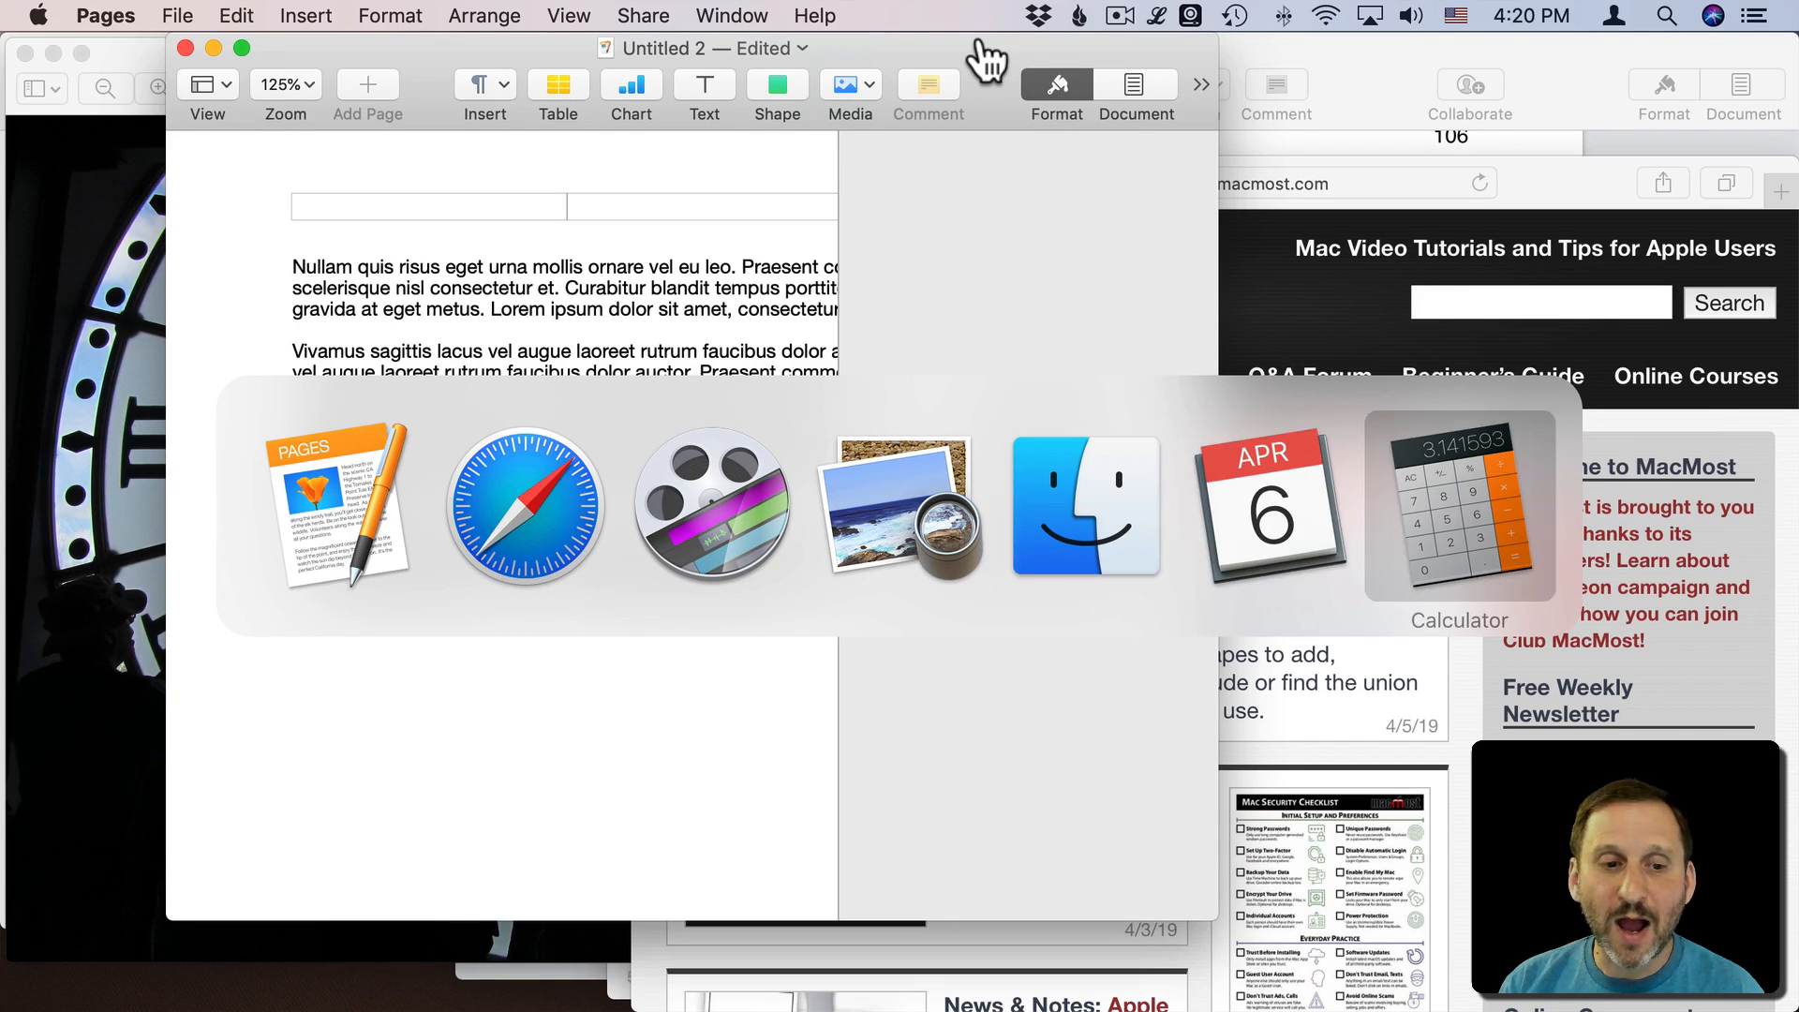
{"action": "key", "text": "Tab"}
{"action": "key", "text": "Down"}
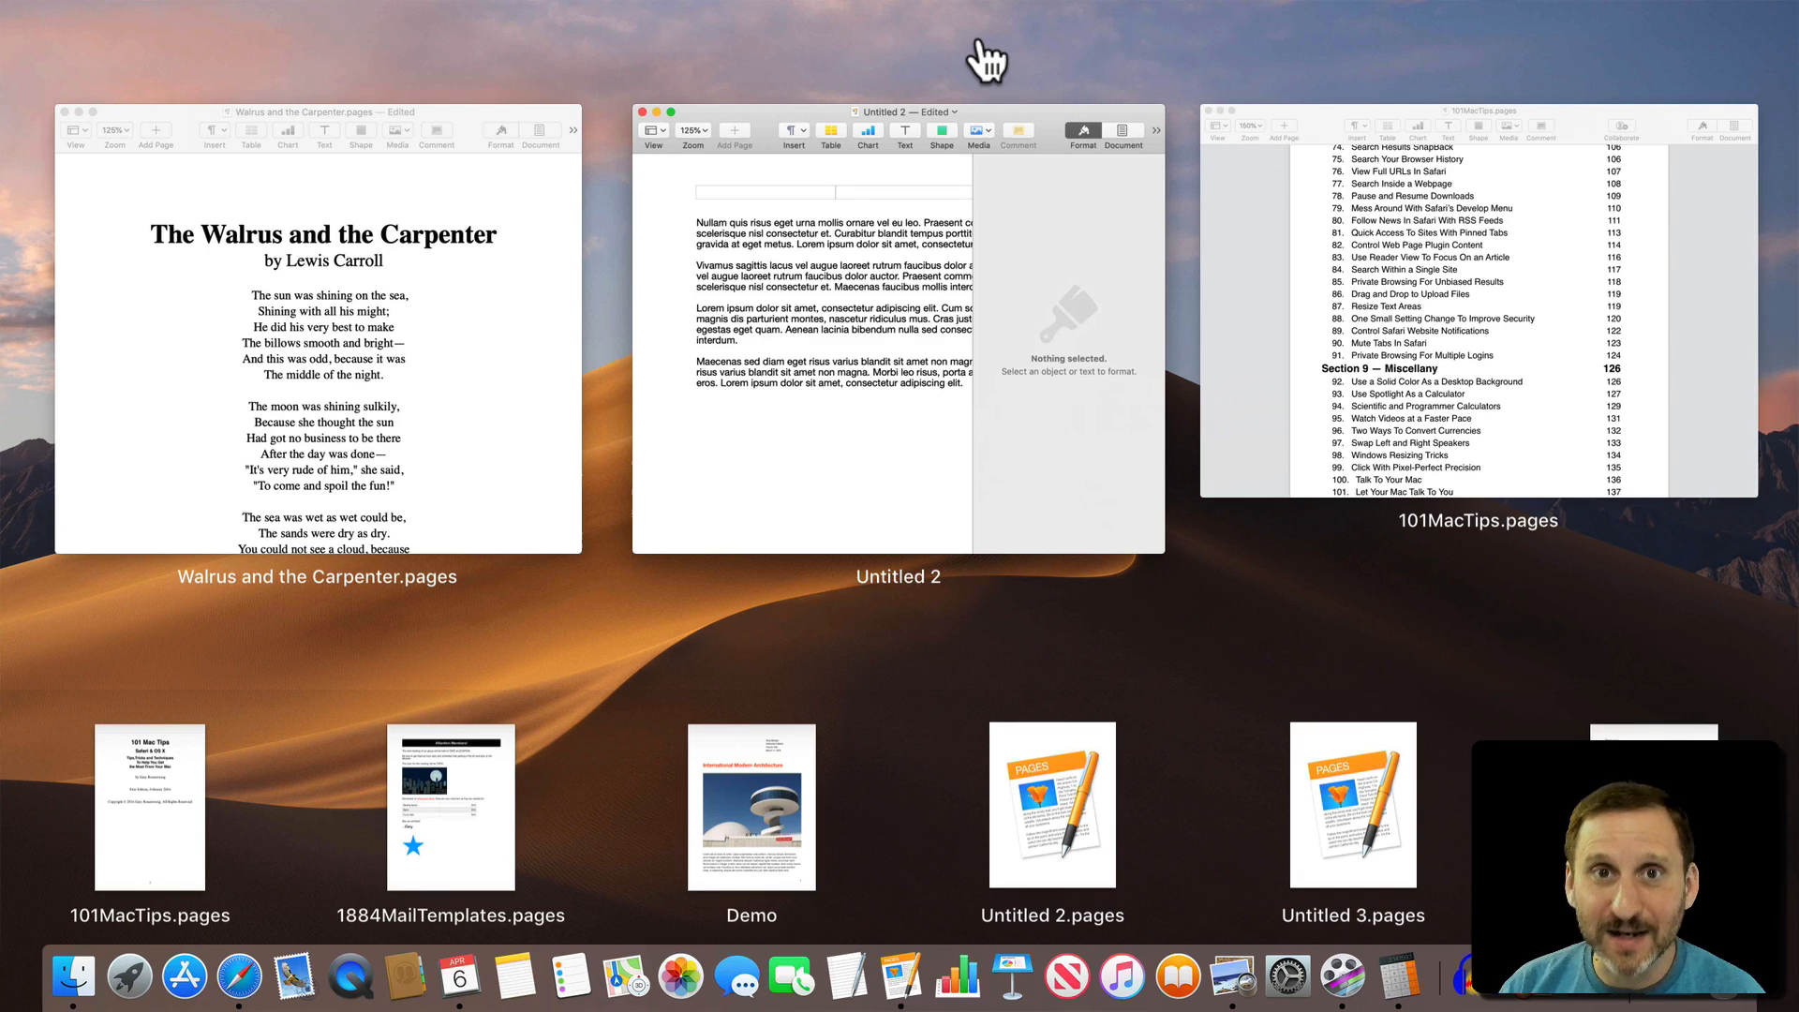
- Switch the Exposé overview to Calendar's windows, then to Preview's windows and recent photos
{"action": "key", "text": "Tab"}
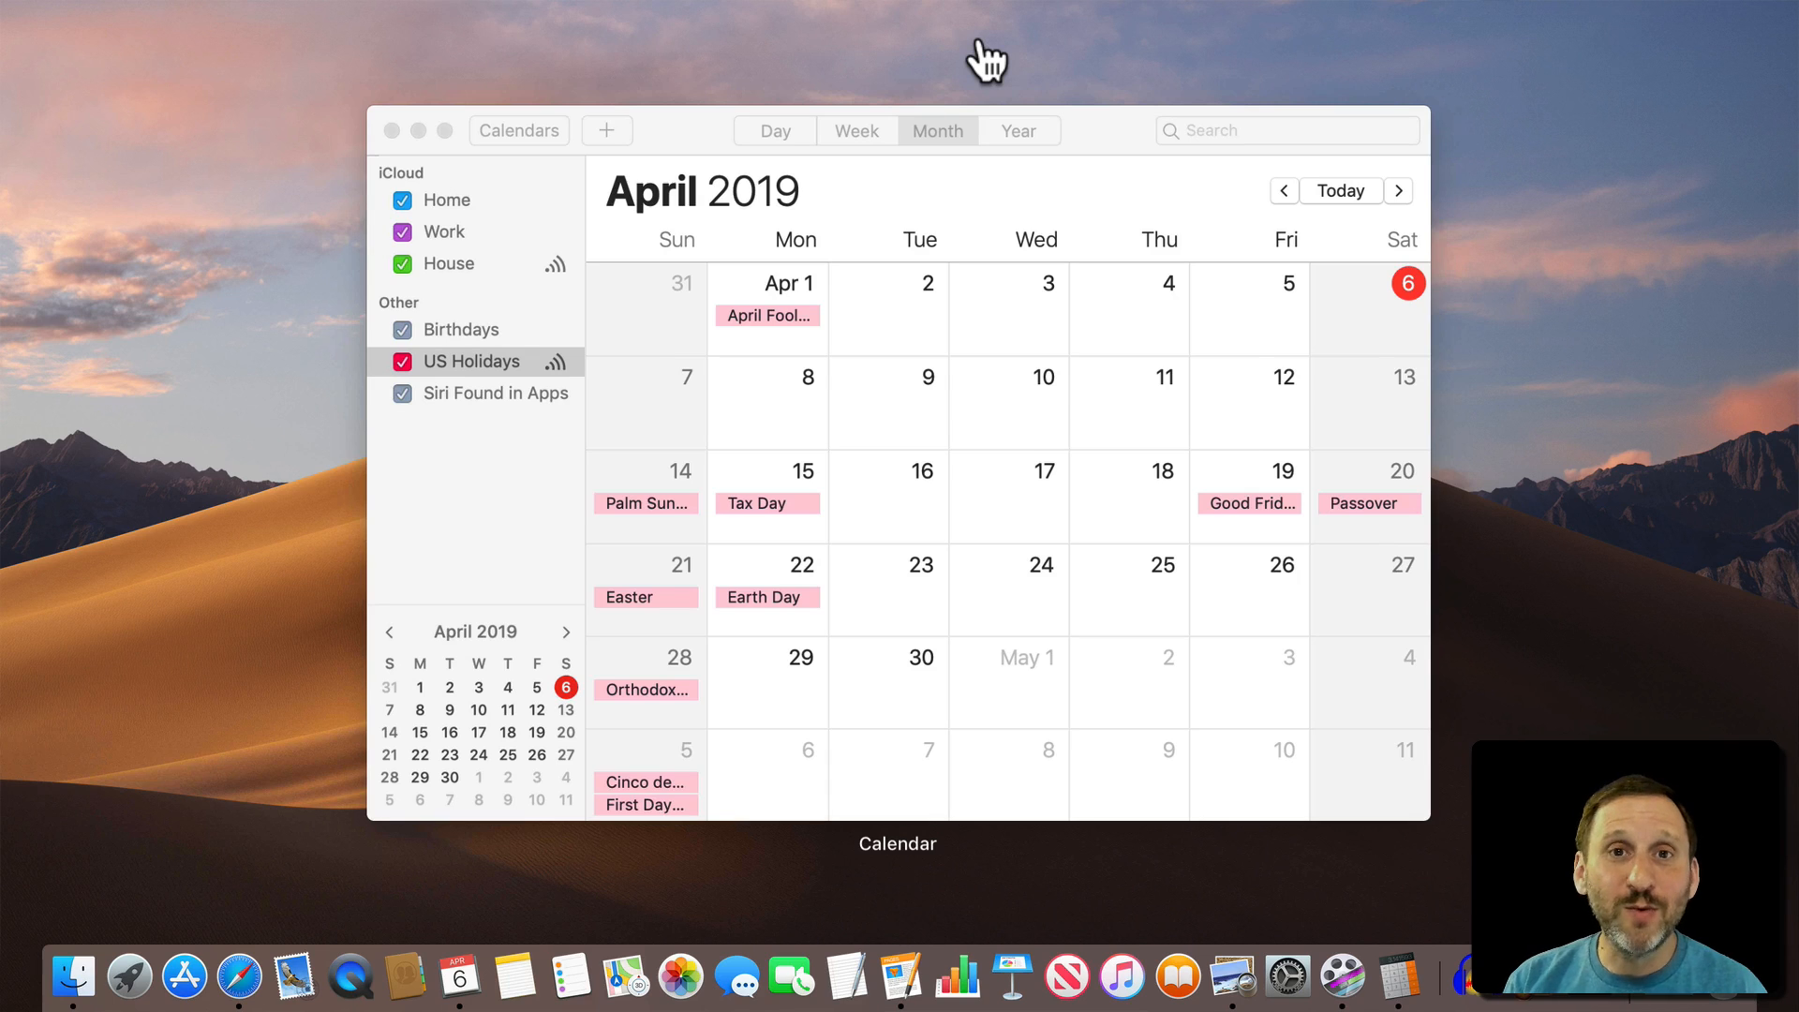
{"action": "key", "text": "Tab"}
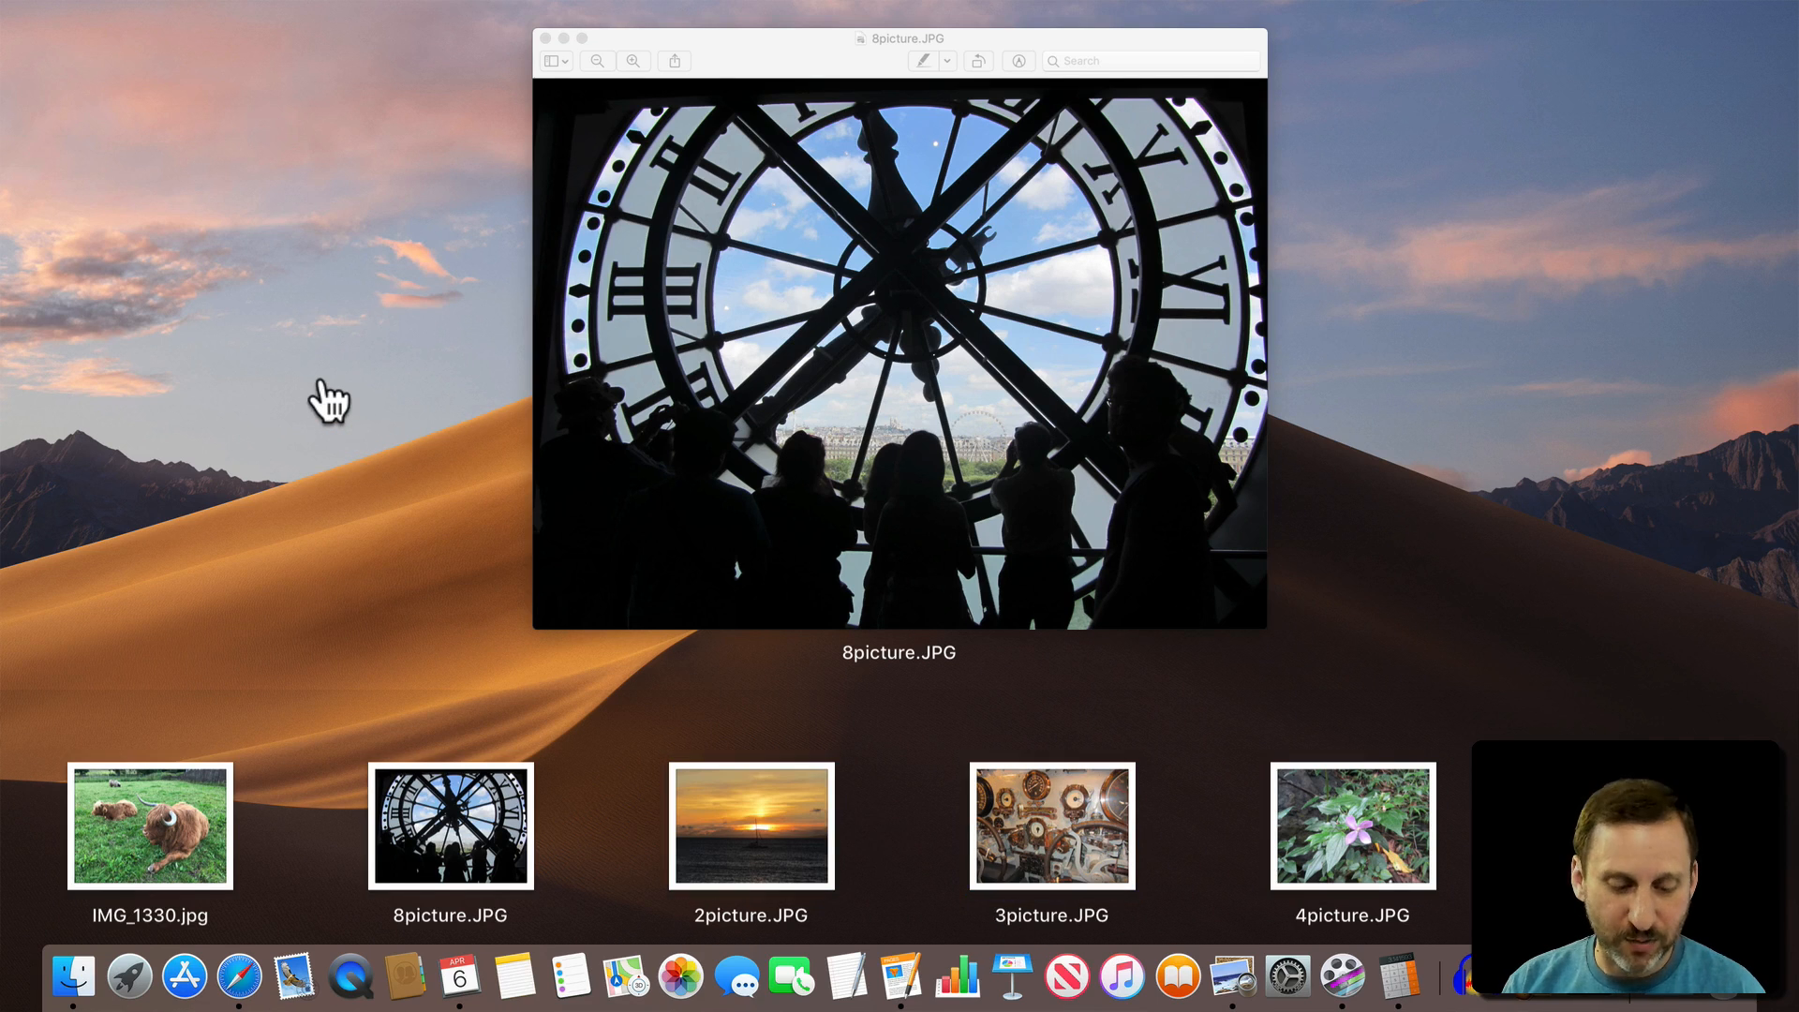
- Select the 3picture.JPG thumbnail, pick the 8picture.JPG window, then switch the overview to Pages
{"action": "key", "text": "Right"}
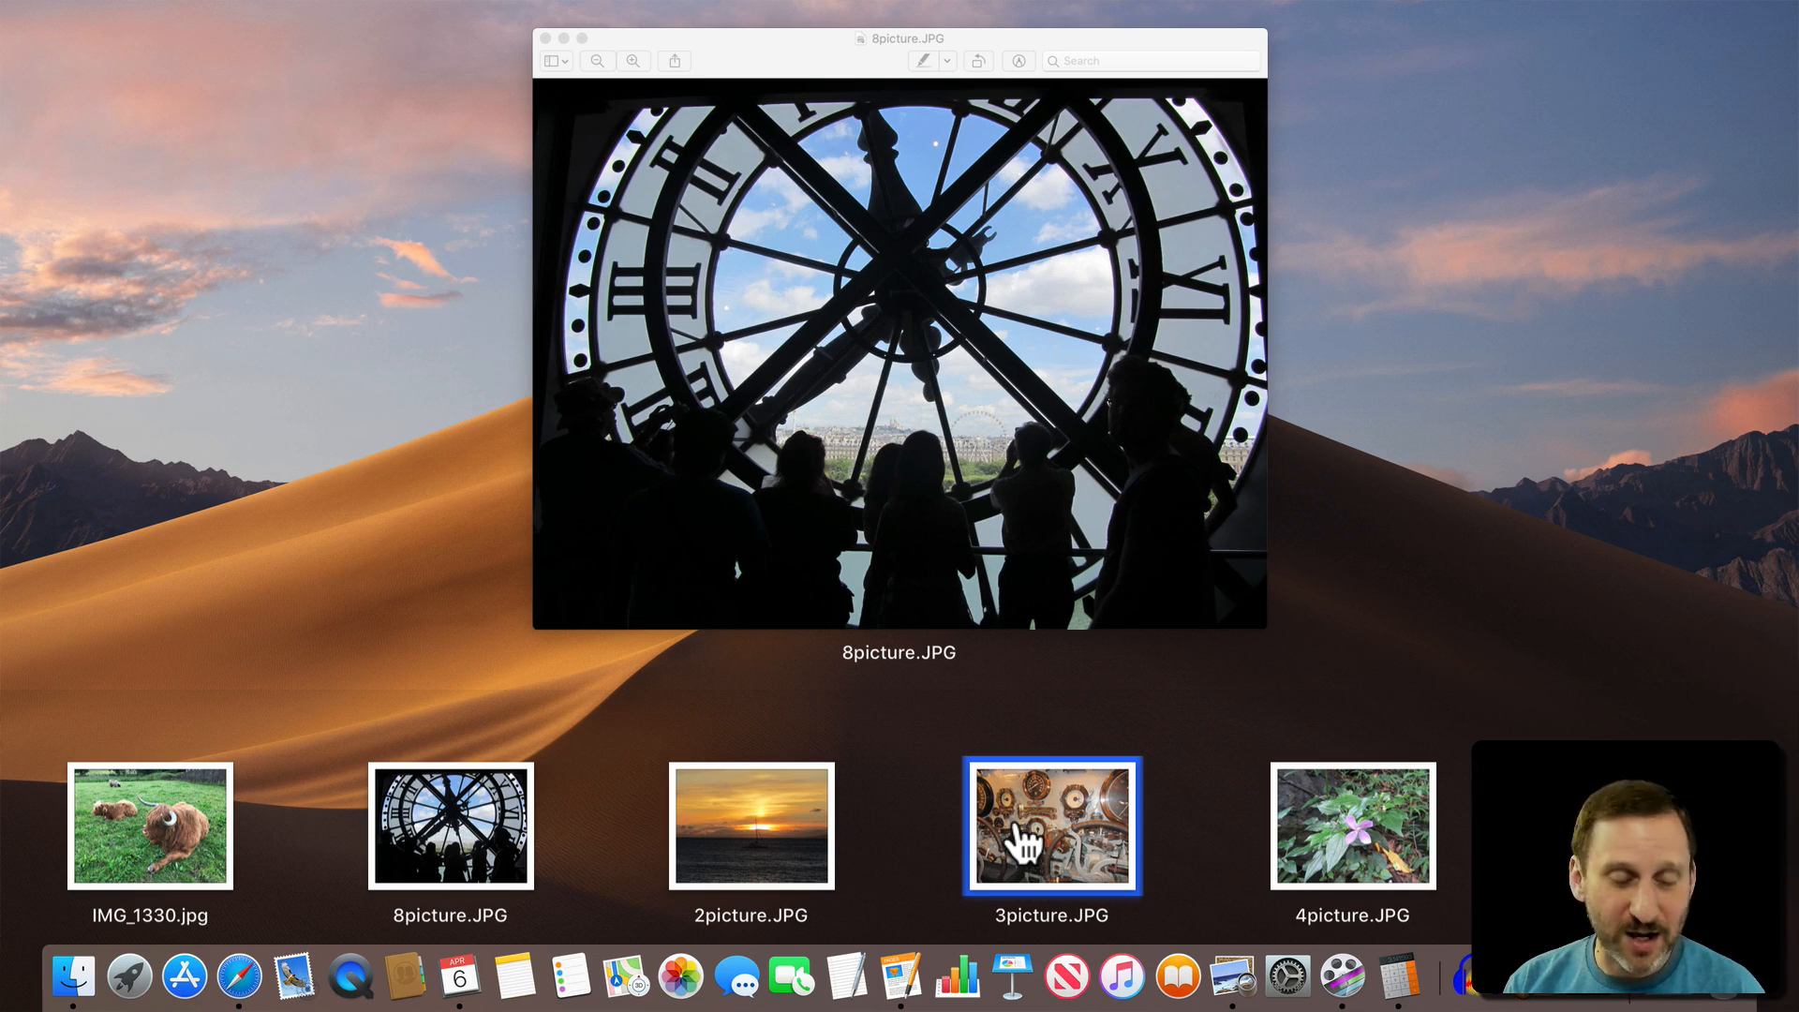
{"action": "left_click", "coordinate": [871, 703]}
{"action": "left_click", "coordinate": [1023, 584]}
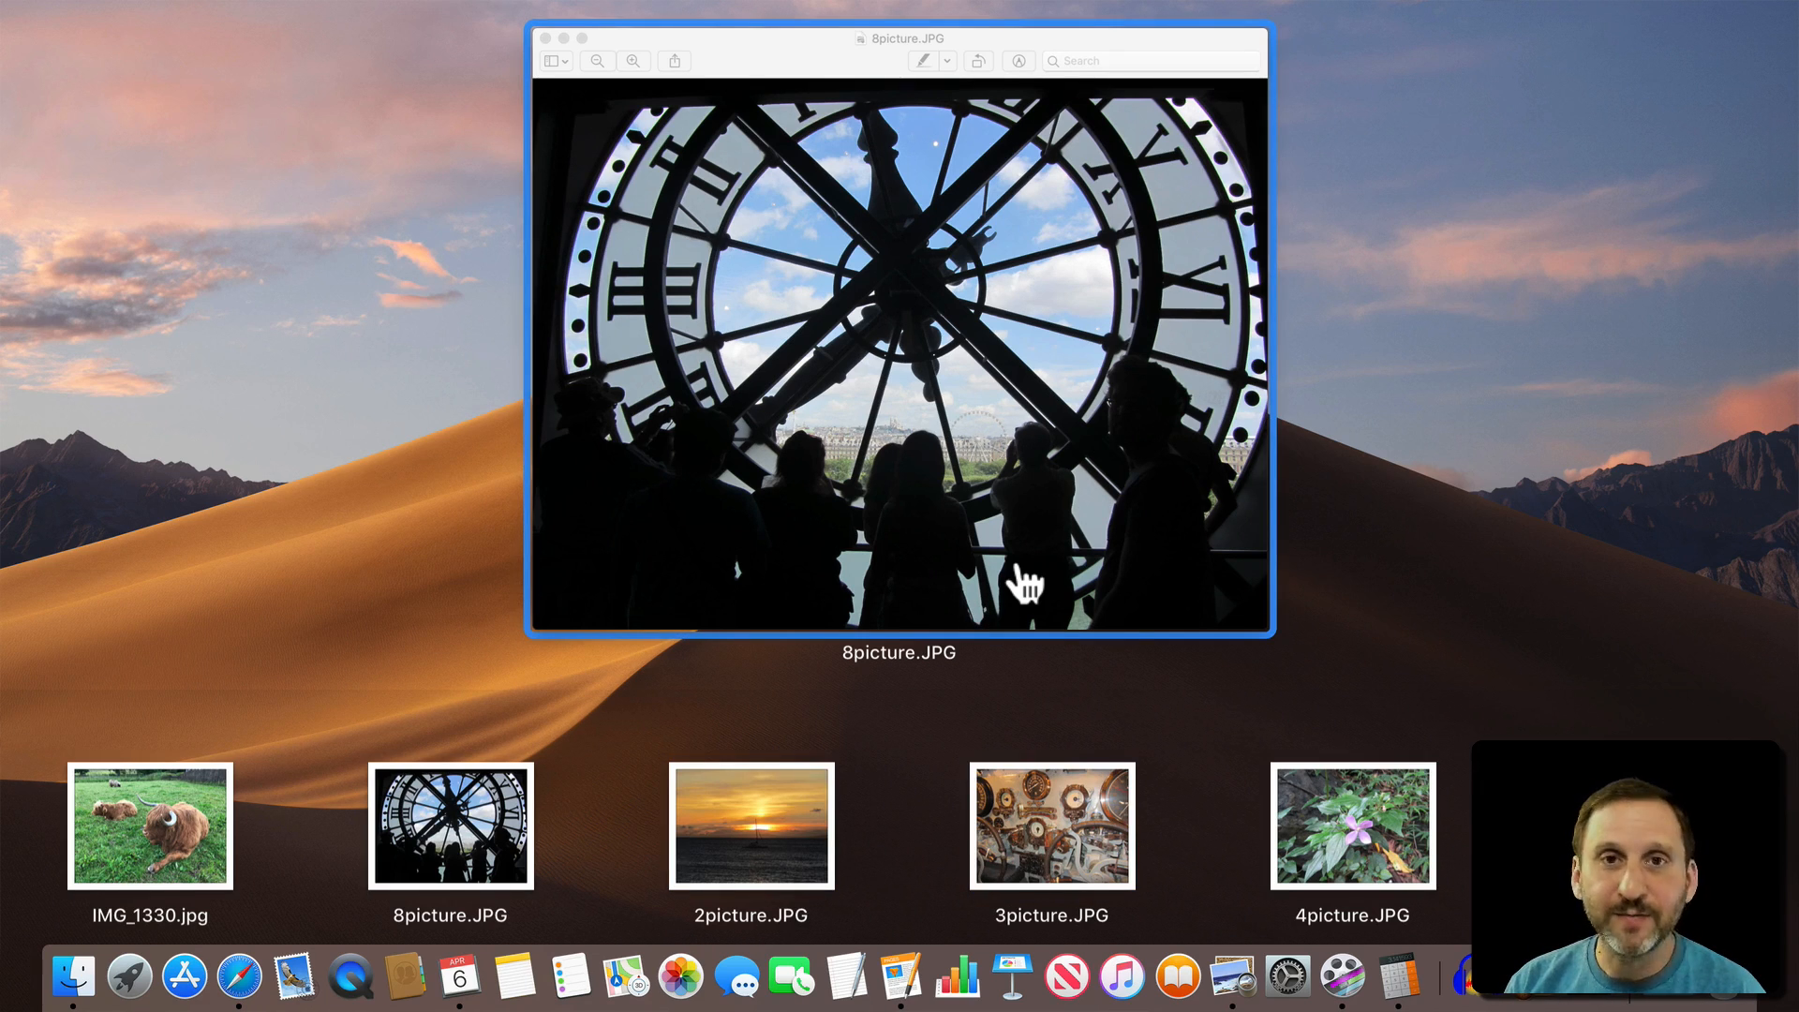
{"action": "key", "text": "Tab"}
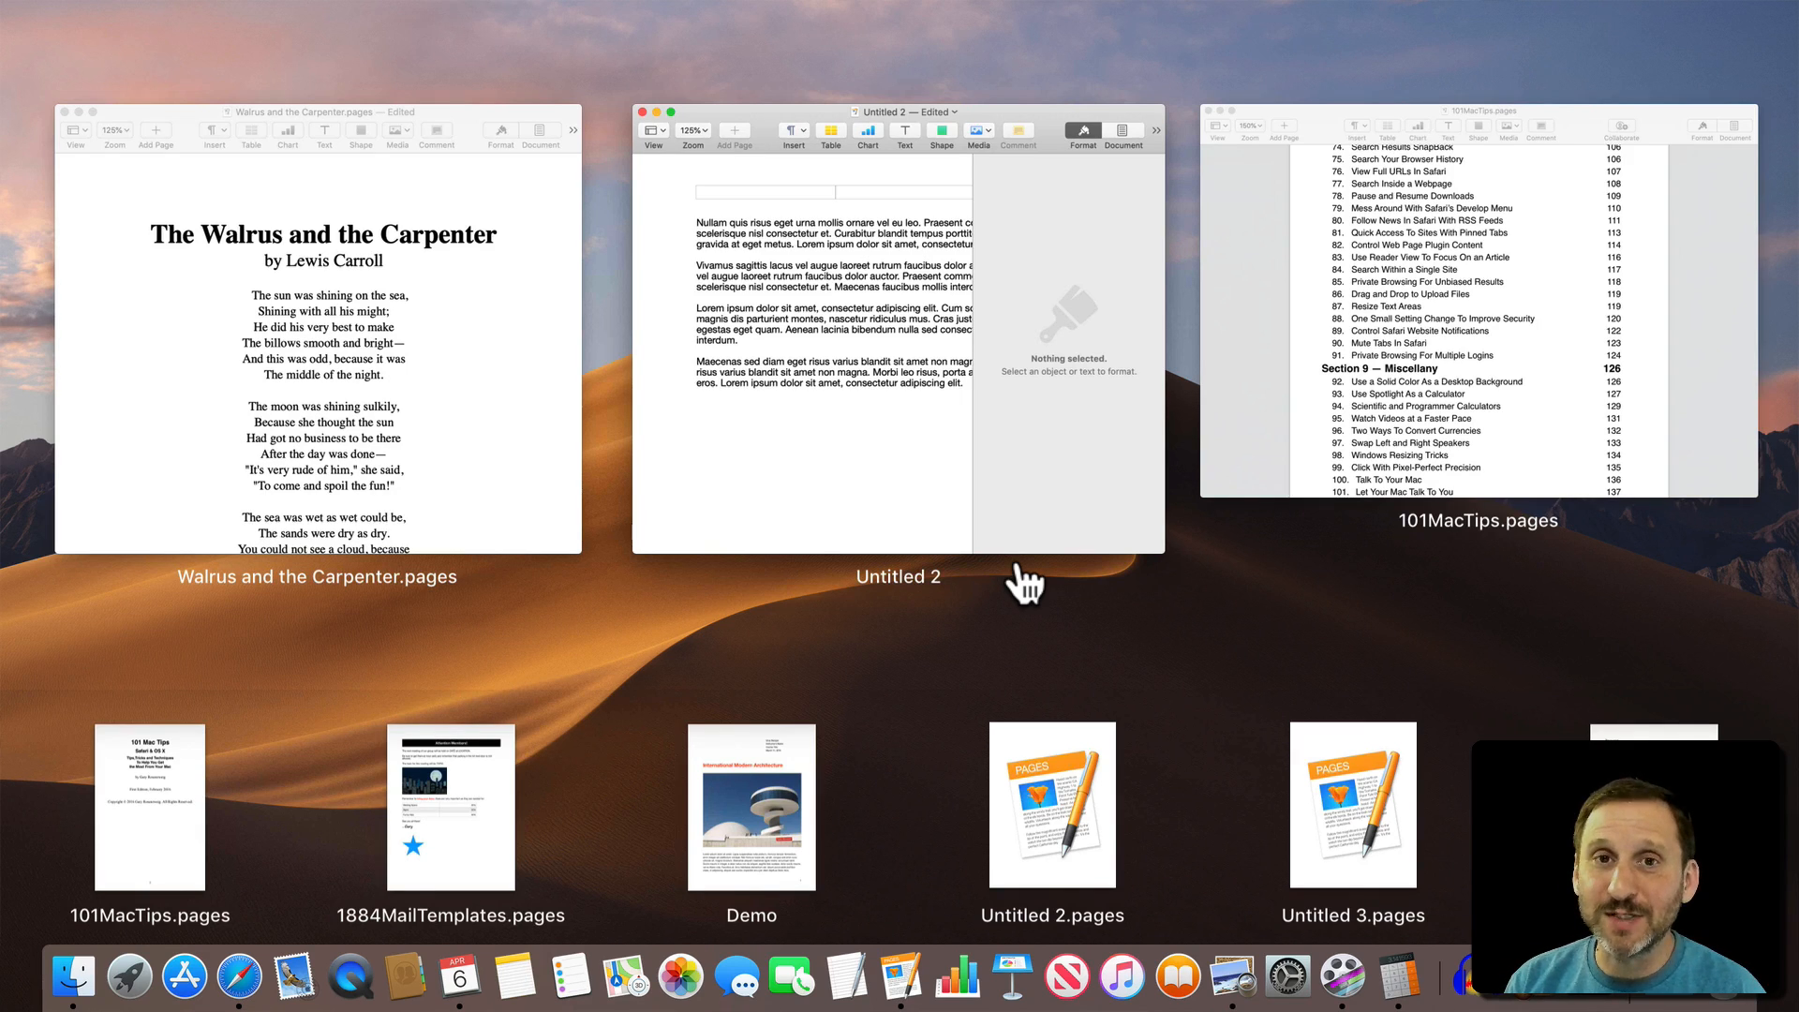
- Bring Untitled 2 forward, cycle through running apps with Command-Tab, then Escape to stay in Pages
{"action": "left_click", "coordinate": [1027, 580]}
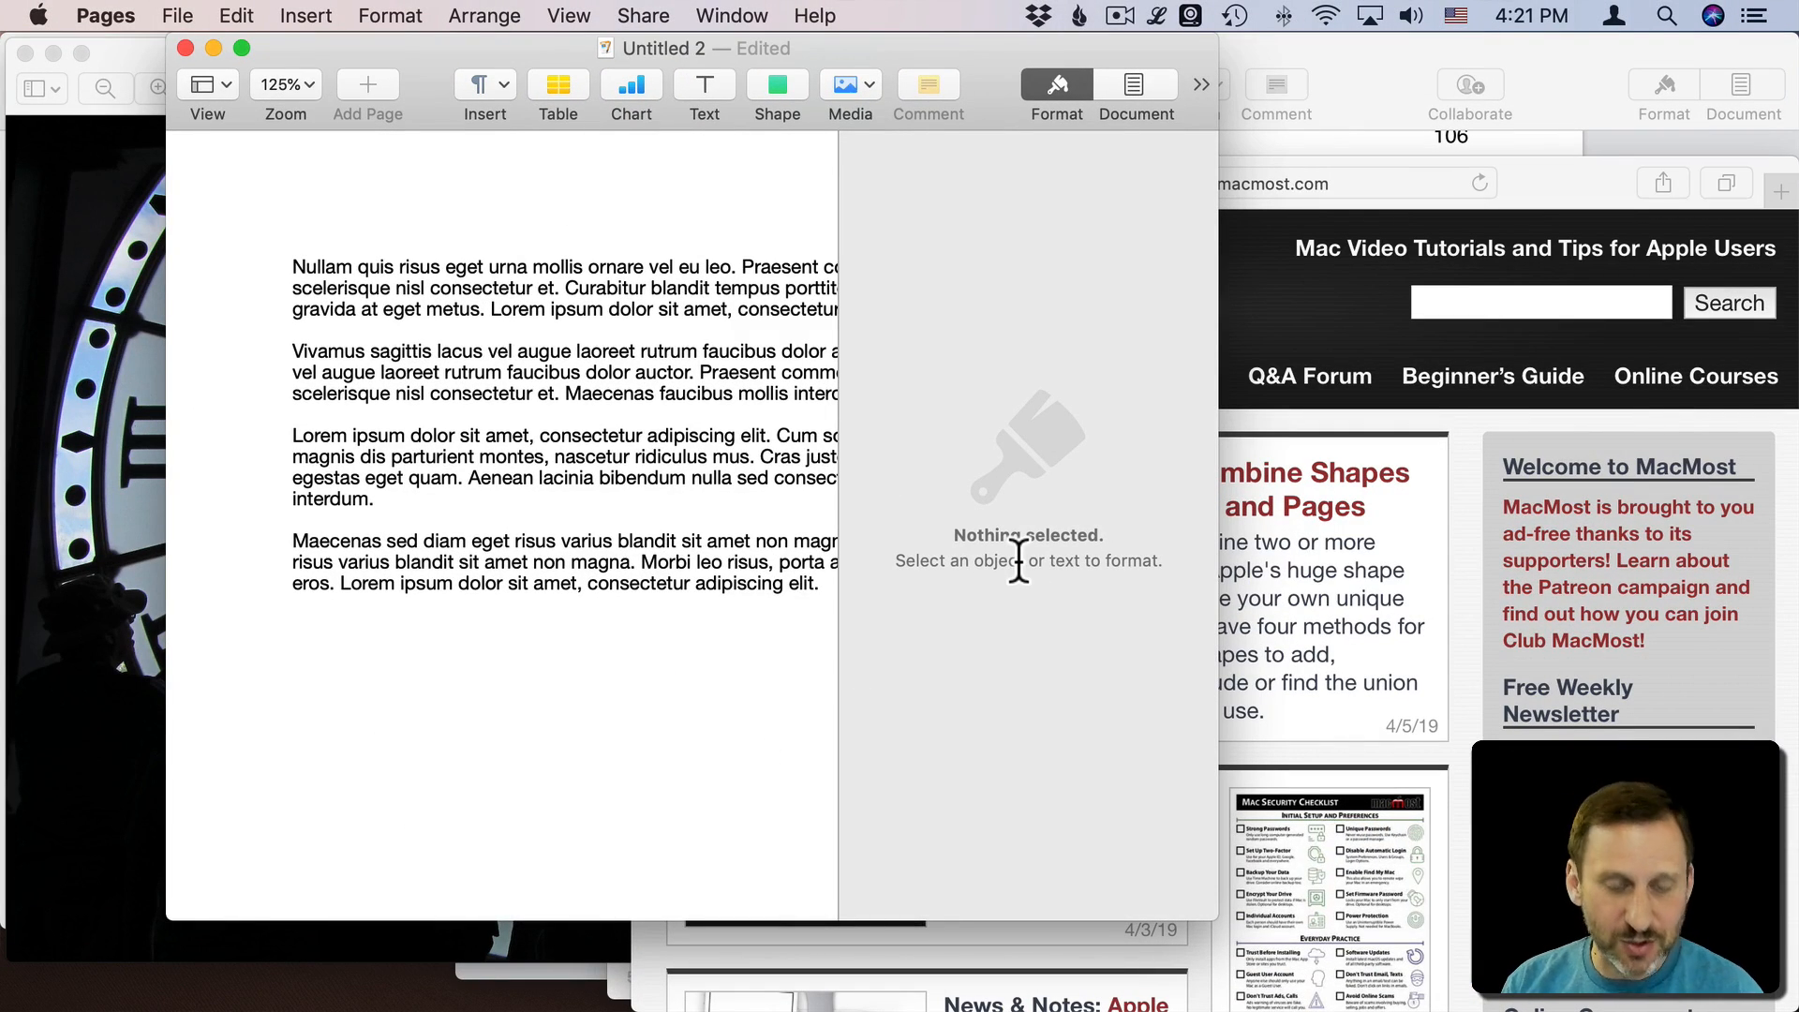
{"action": "key", "text": "super+Tab"}
{"action": "key", "text": "Tab"}
{"action": "key", "text": "Tab"}
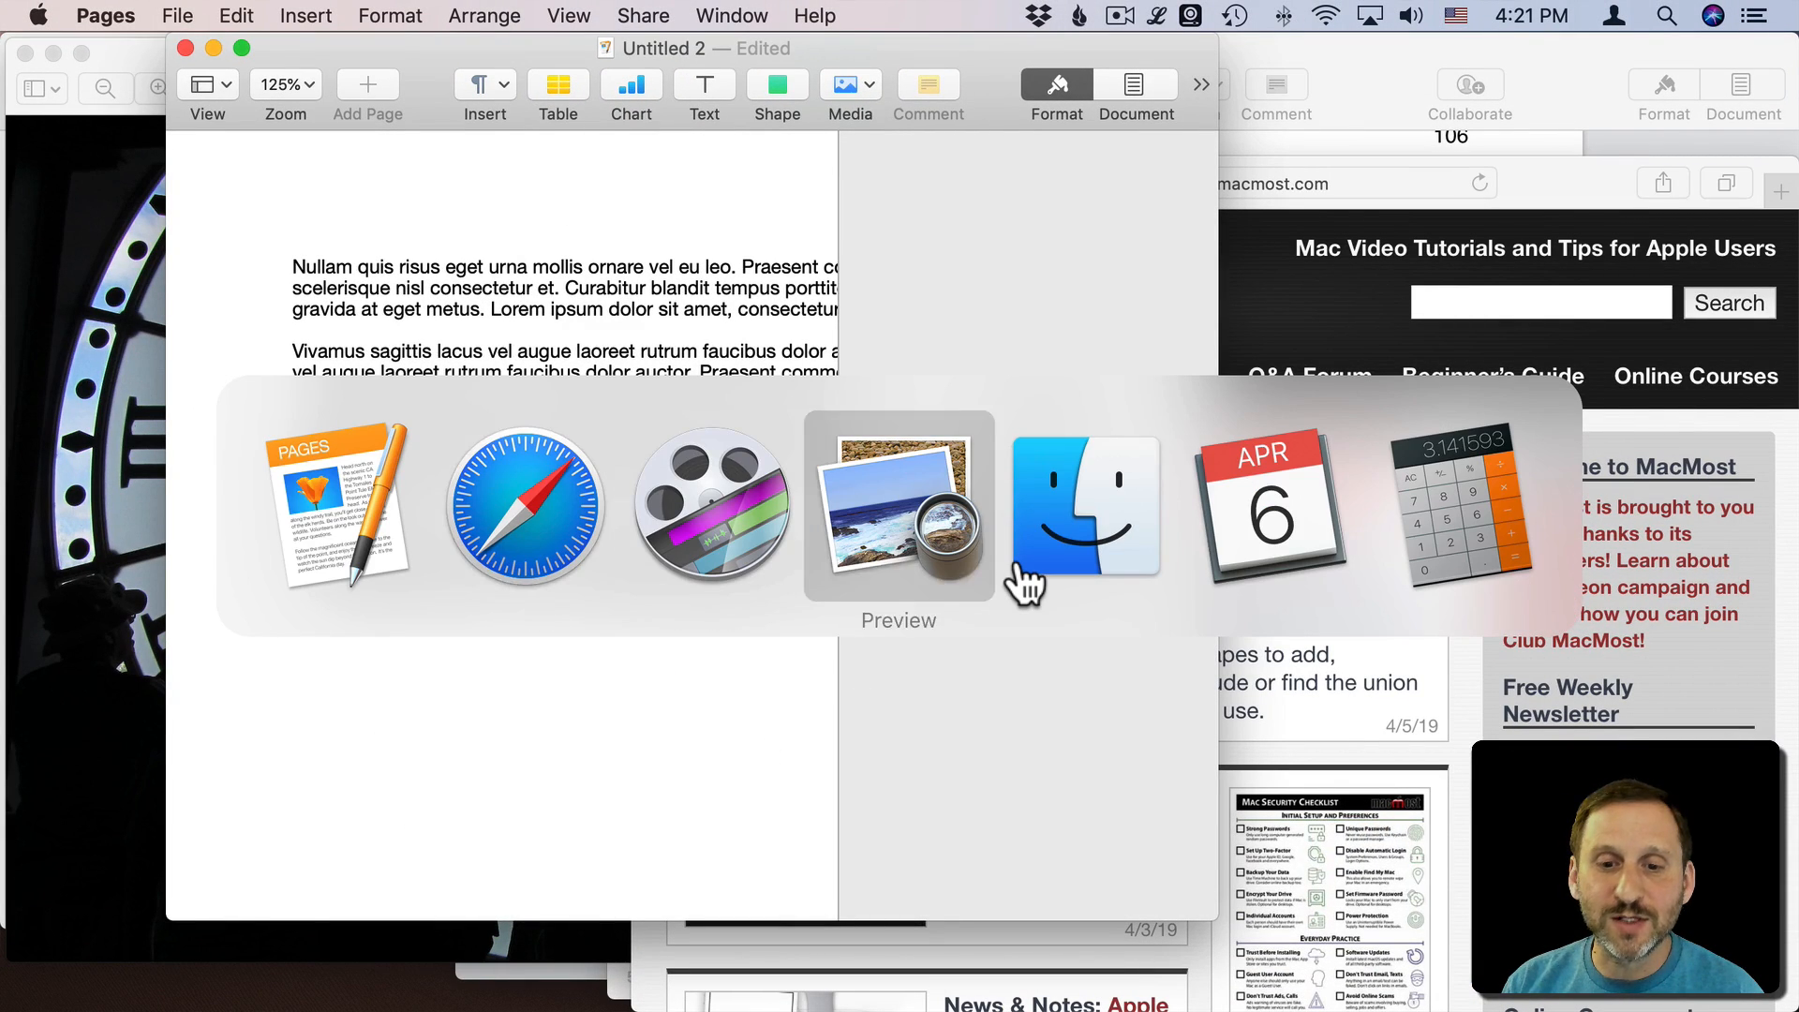
{"action": "key", "text": "Tab"}
{"action": "key", "text": "Tab"}
{"action": "key", "text": "Tab"}
{"action": "key", "text": "Tab"}
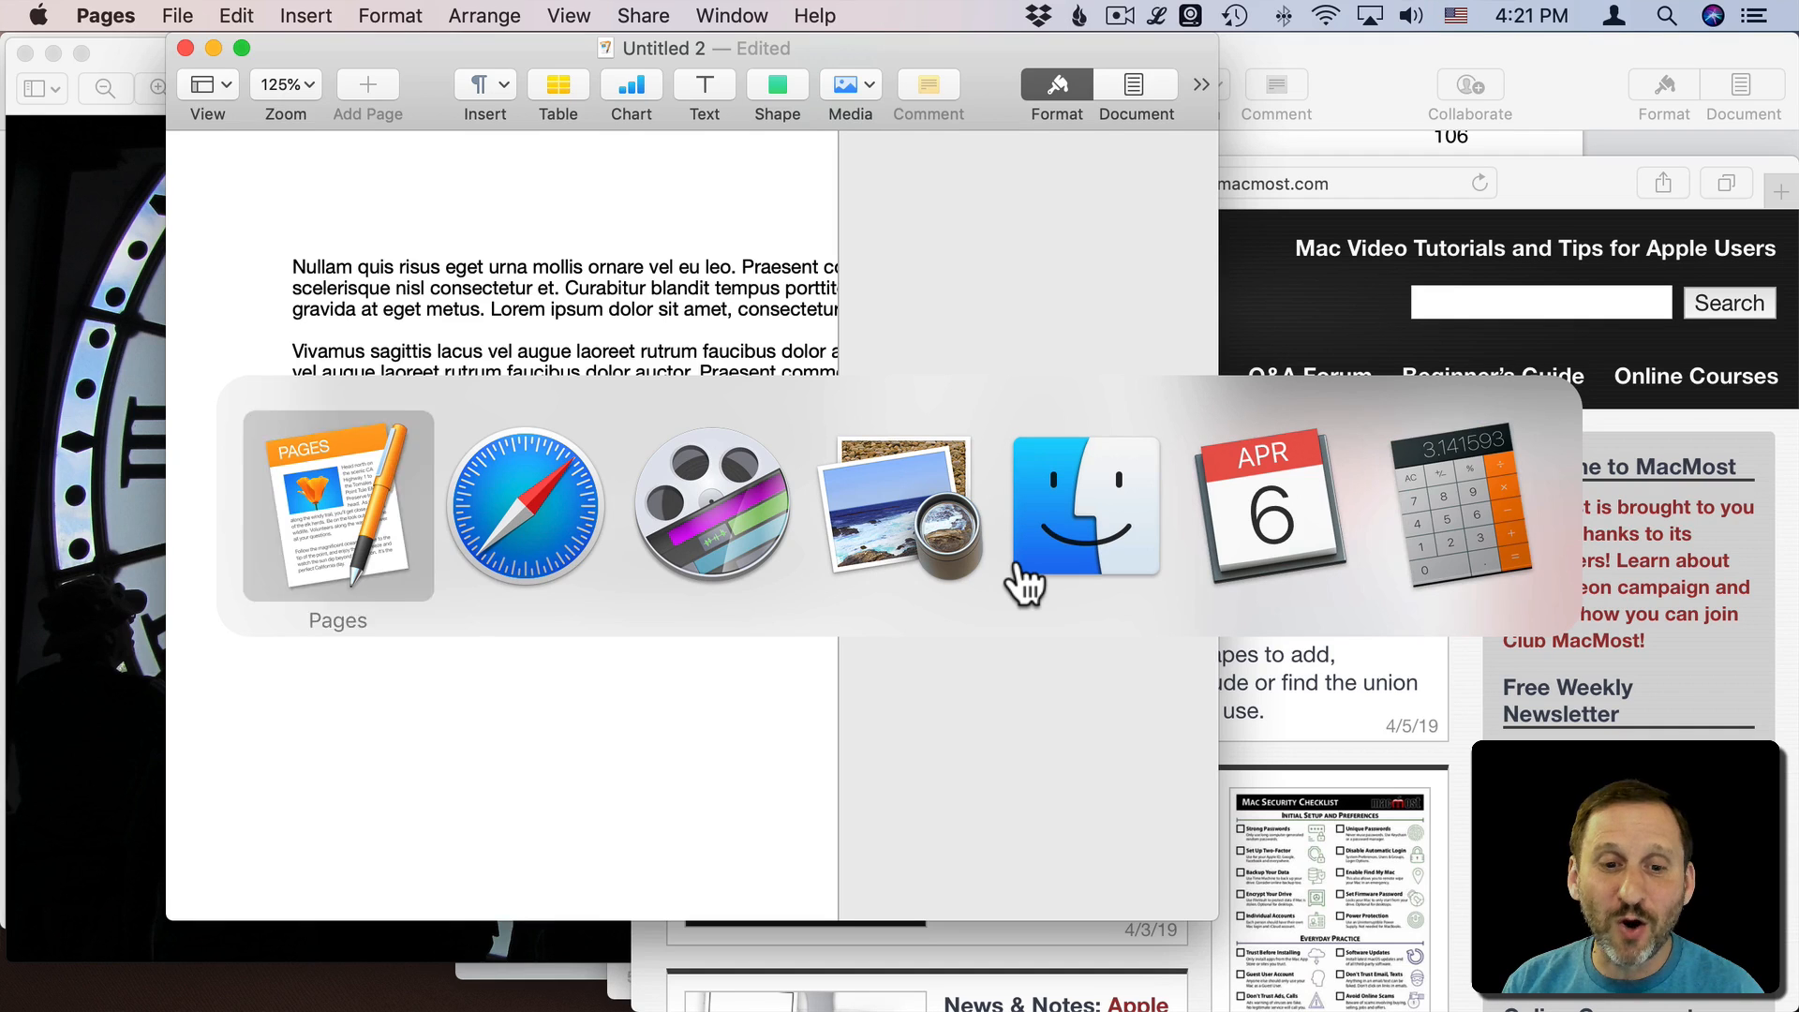
{"action": "key", "text": "Tab"}
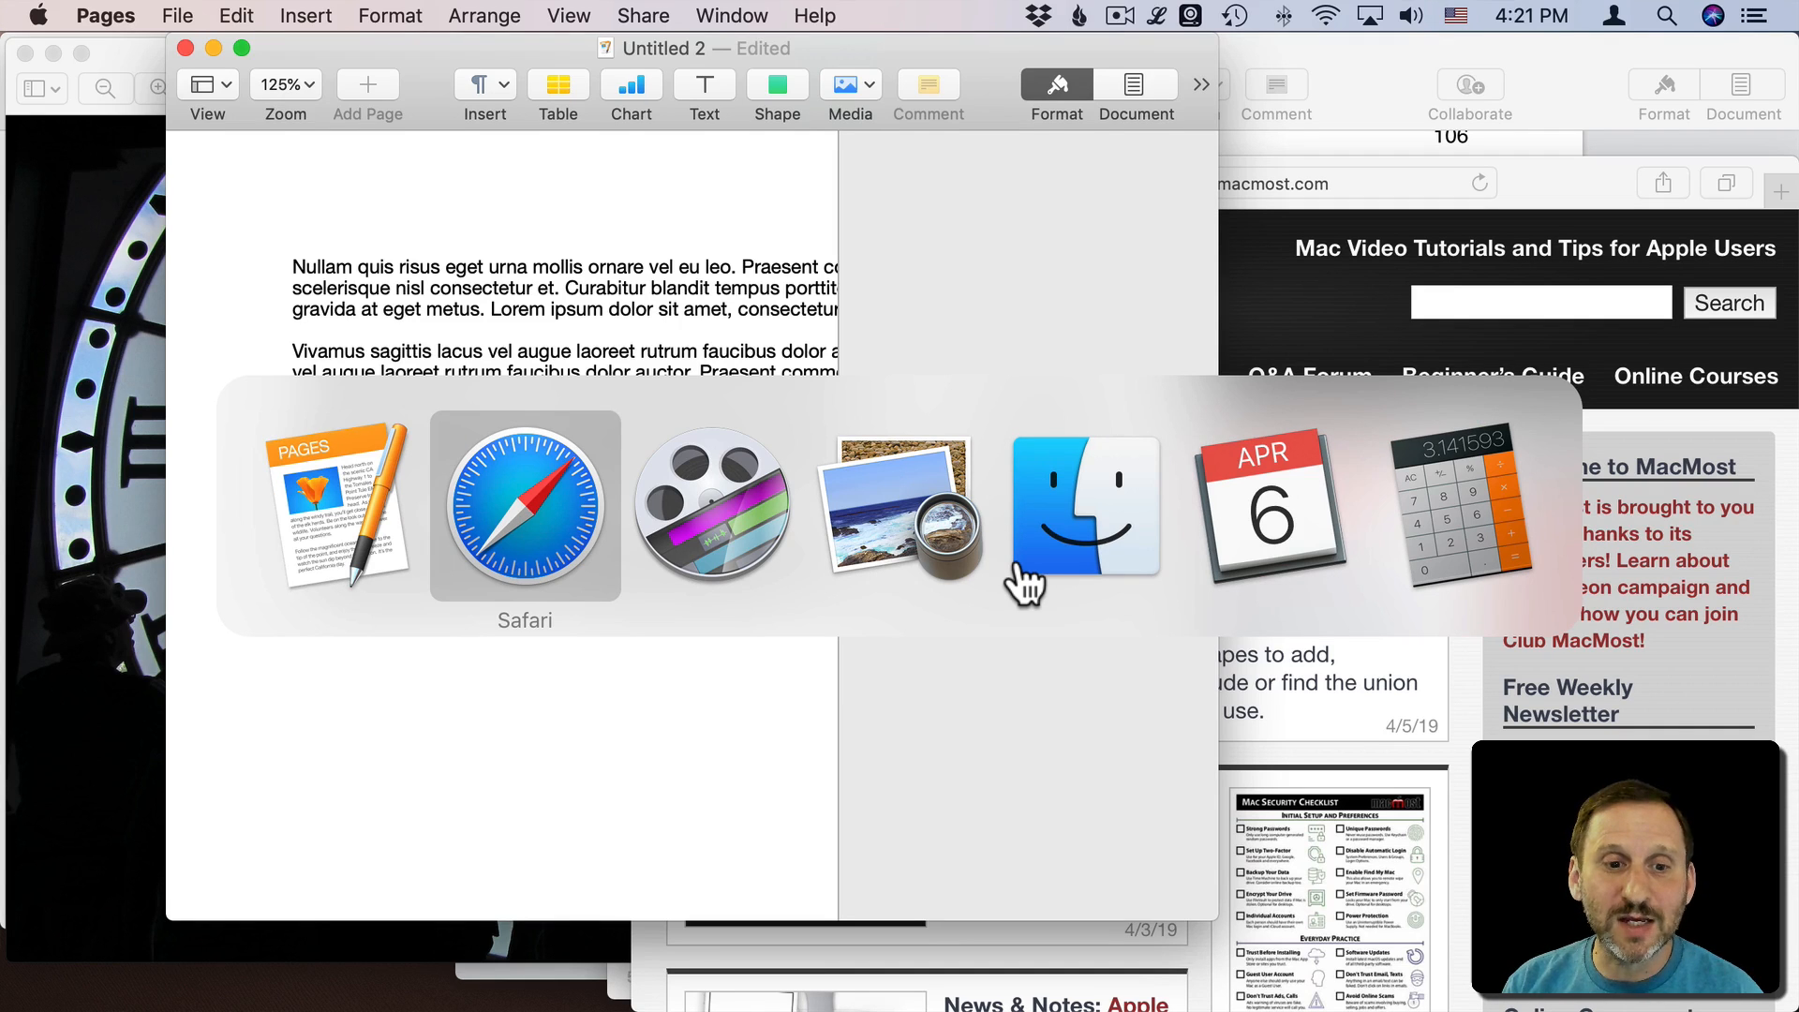
{"action": "key", "text": "Escape"}
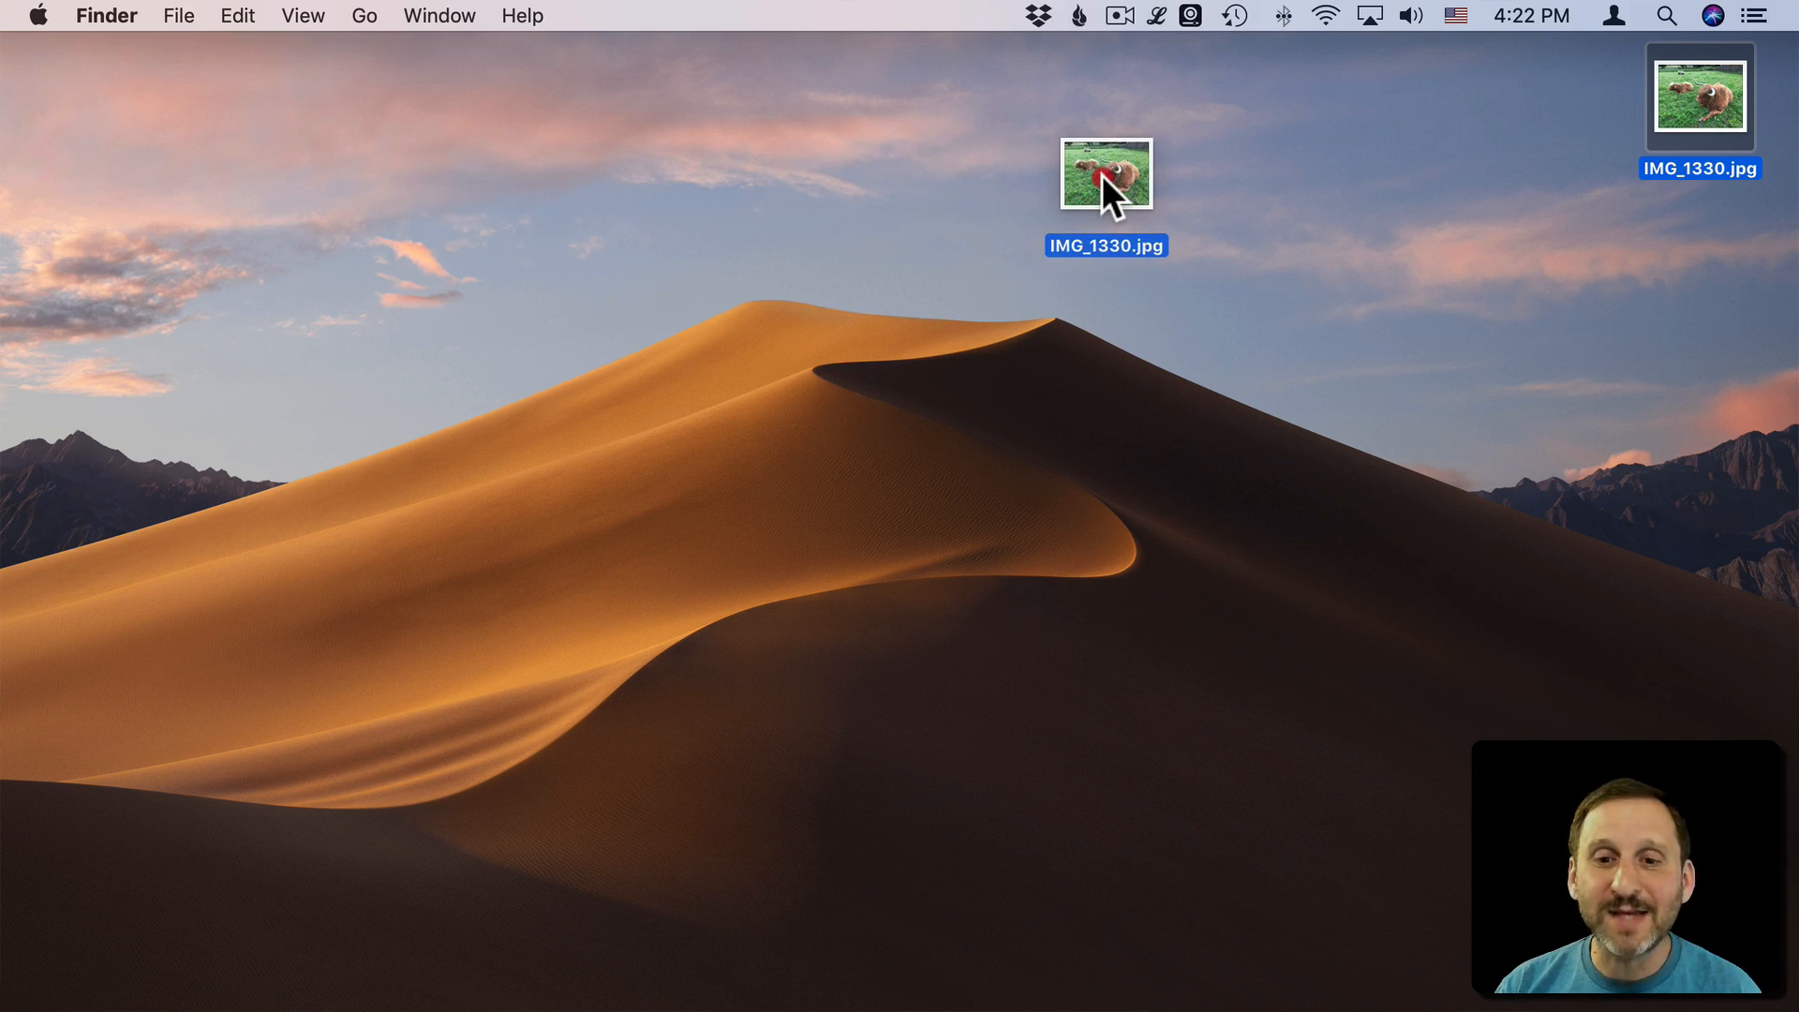
- Drag IMG_1330.jpg onto an app icon in the Command-Tab switcher to open it in Preview
{"action": "key", "text": "super+Tab"}
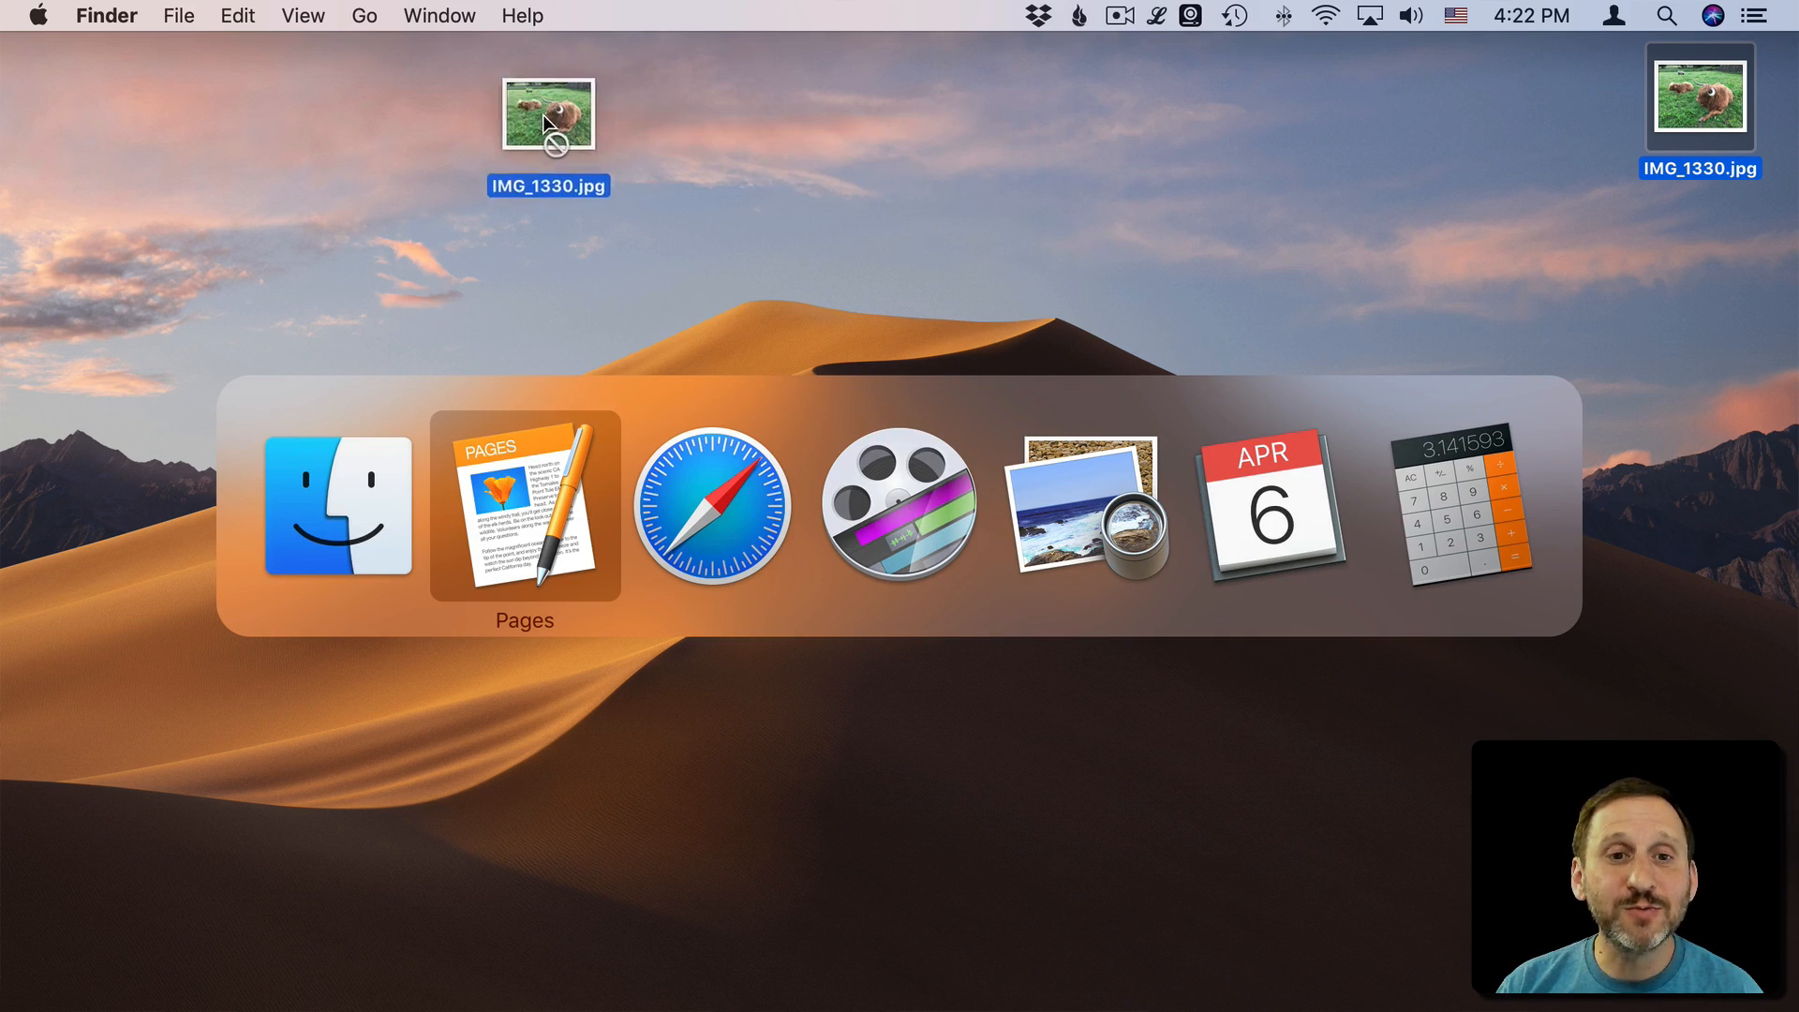
{"action": "mouse_move", "coordinate": [1102, 177]}
{"action": "left_mouse_down"}
{"action": "mouse_move", "coordinate": [288, 173]}
{"action": "mouse_move", "coordinate": [1474, 187]}
{"action": "left_mouse_up"}
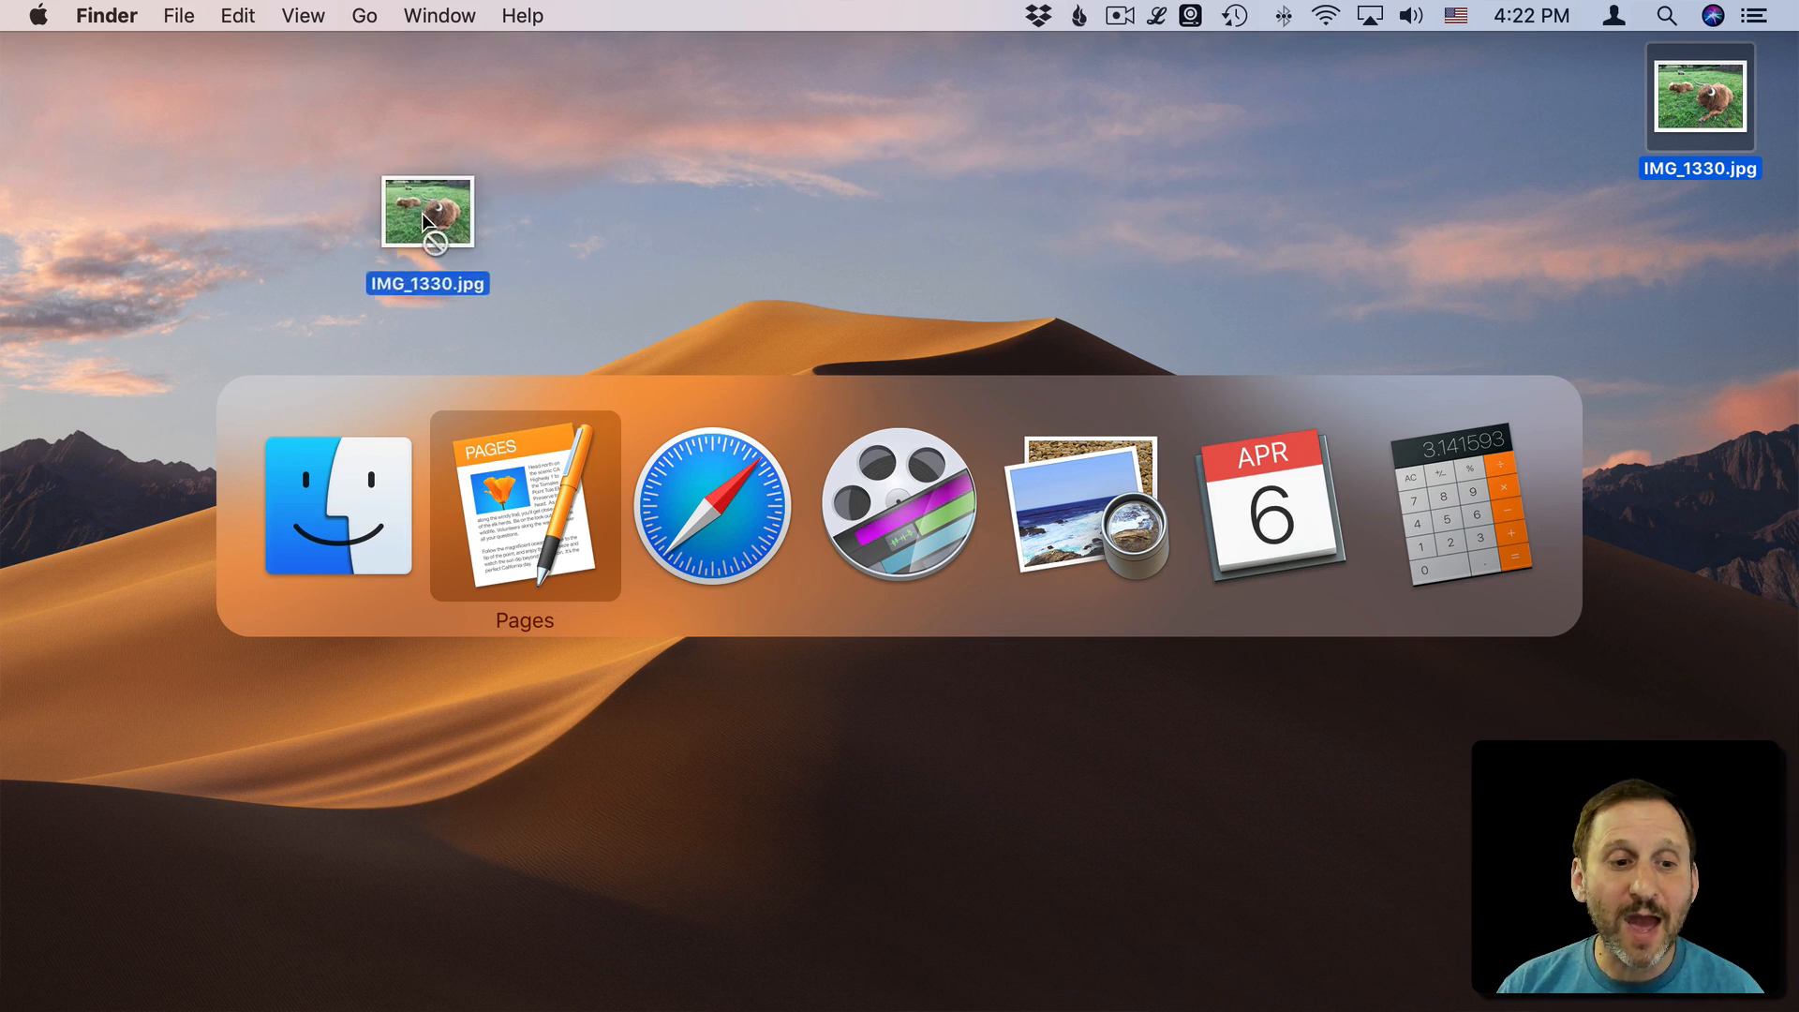
{"action": "mouse_move", "coordinate": [1474, 188]}
{"action": "left_mouse_down"}
{"action": "mouse_move", "coordinate": [382, 518]}
{"action": "mouse_move", "coordinate": [1224, 509]}
{"action": "mouse_move", "coordinate": [1083, 510]}
{"action": "left_mouse_up"}
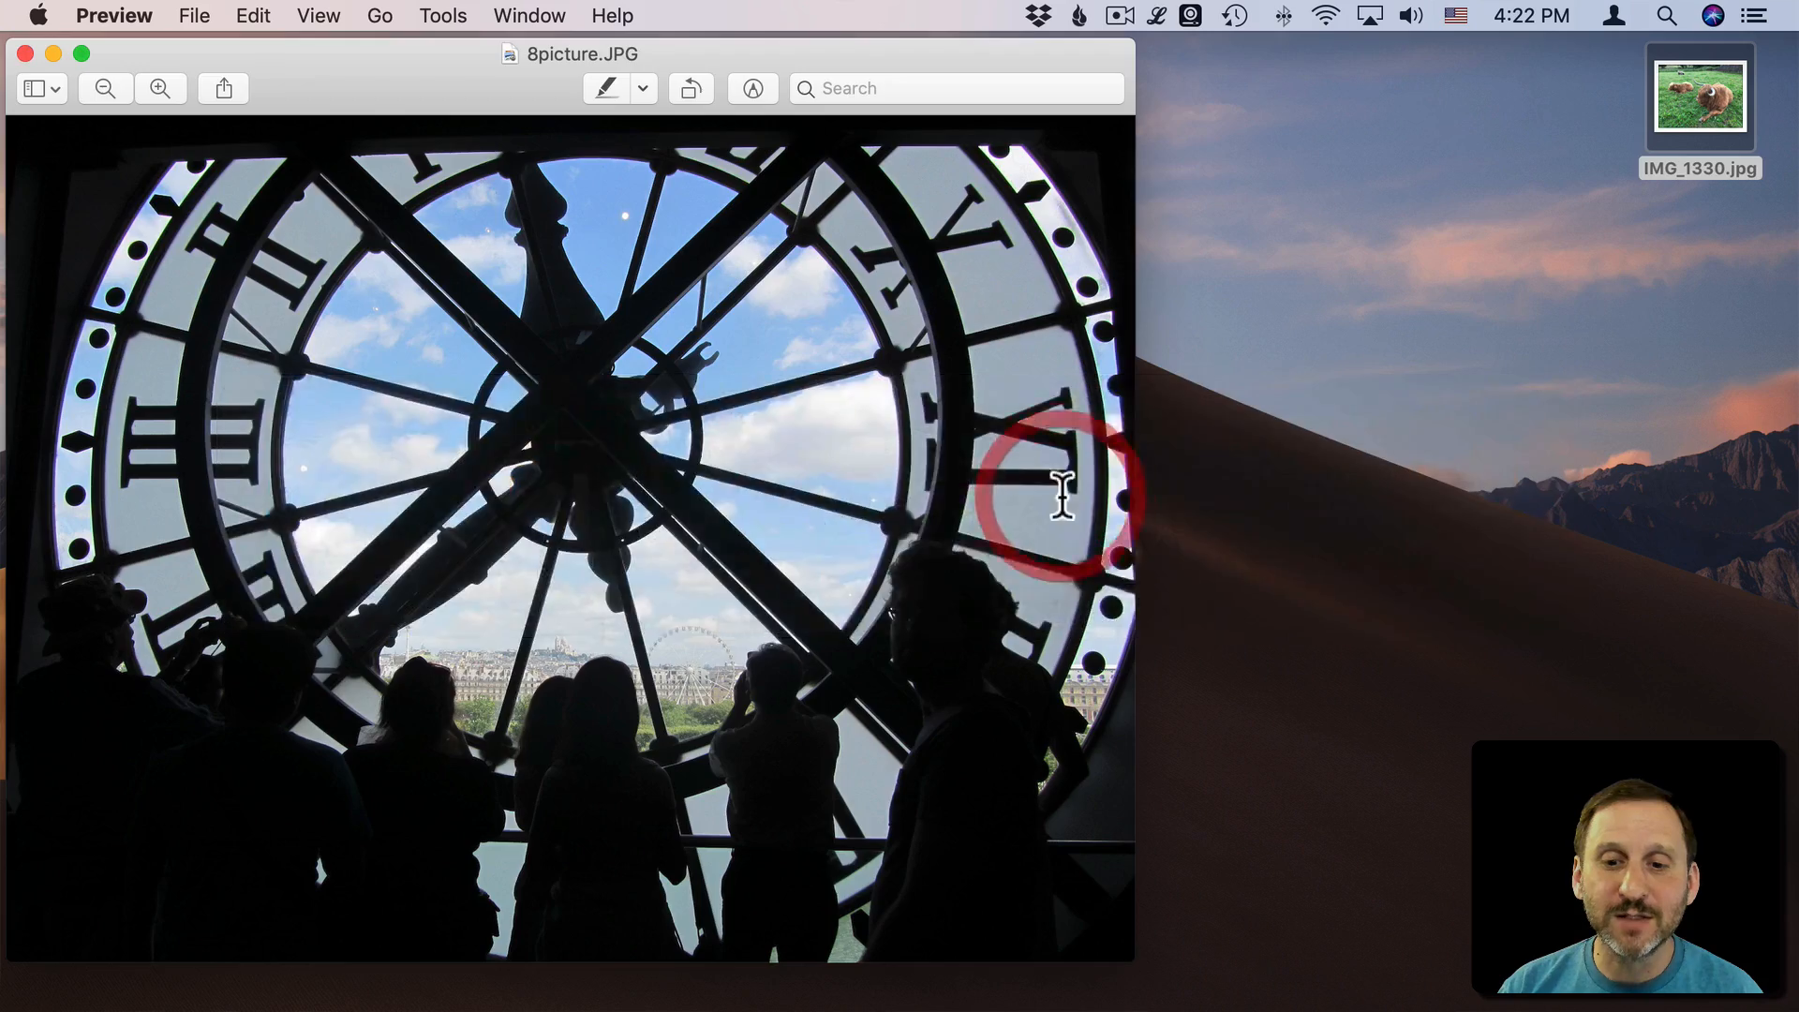